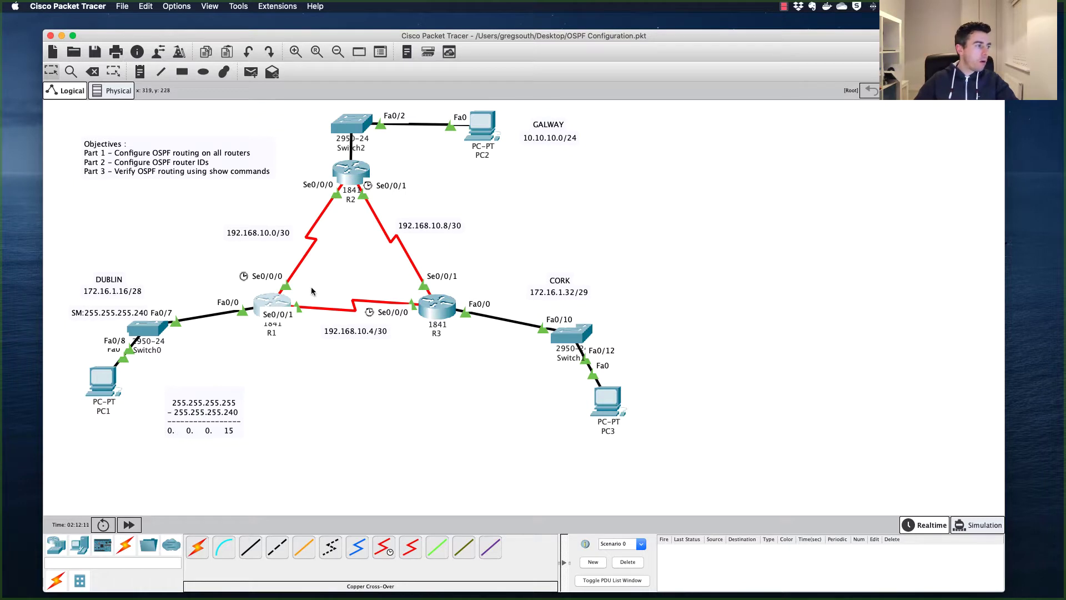
Open R1's command line beside the topology and add the mask 255.255.255.252 below the 192.168.10.0/30 link label
left_click(272, 302)
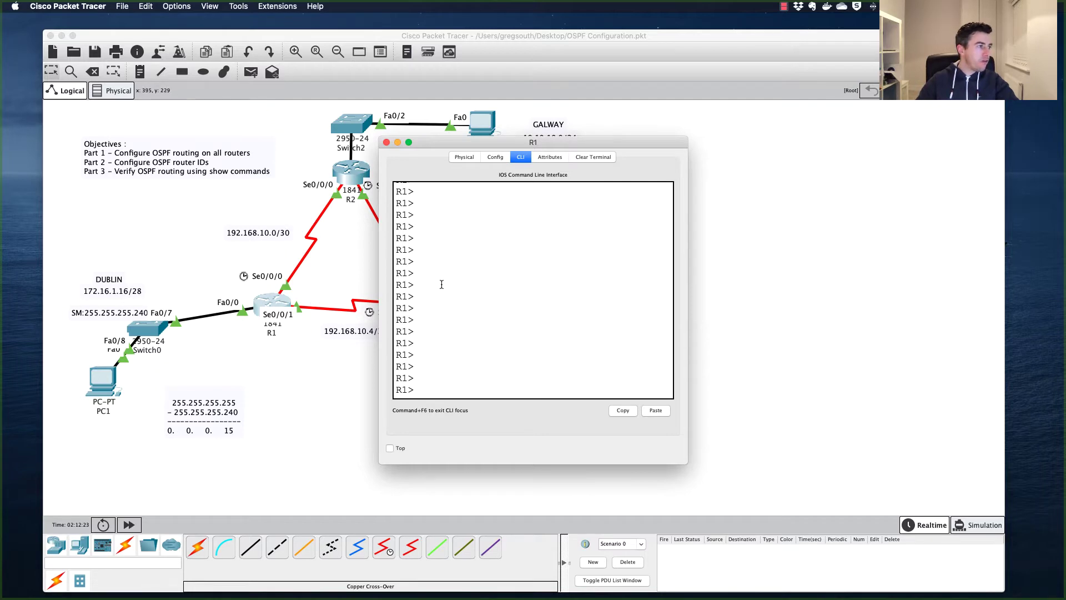
left_click_drag(442, 145, 668, 103)
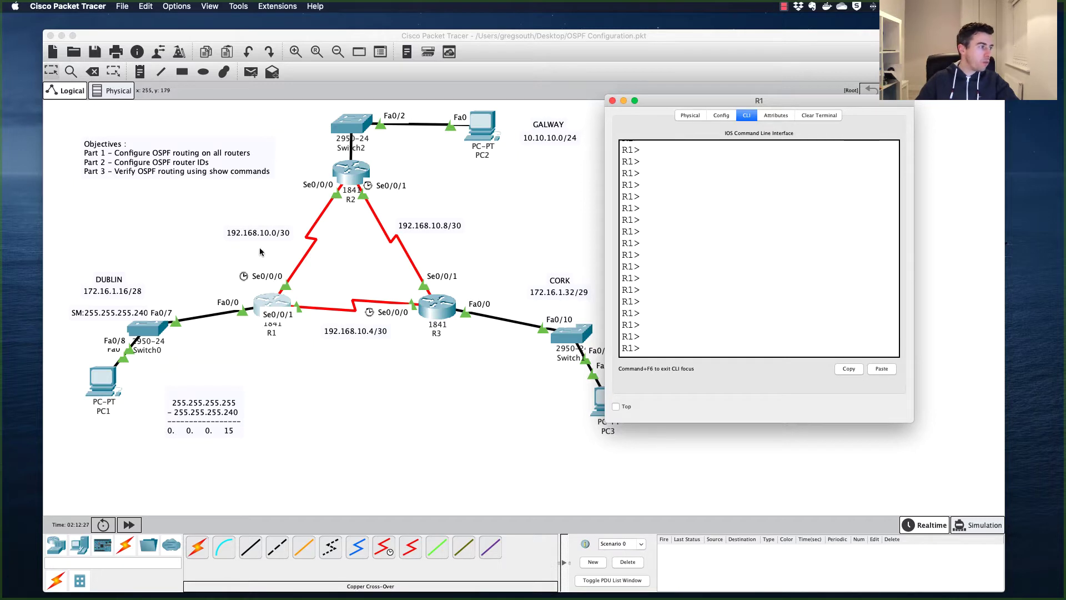
double_click(288, 237)
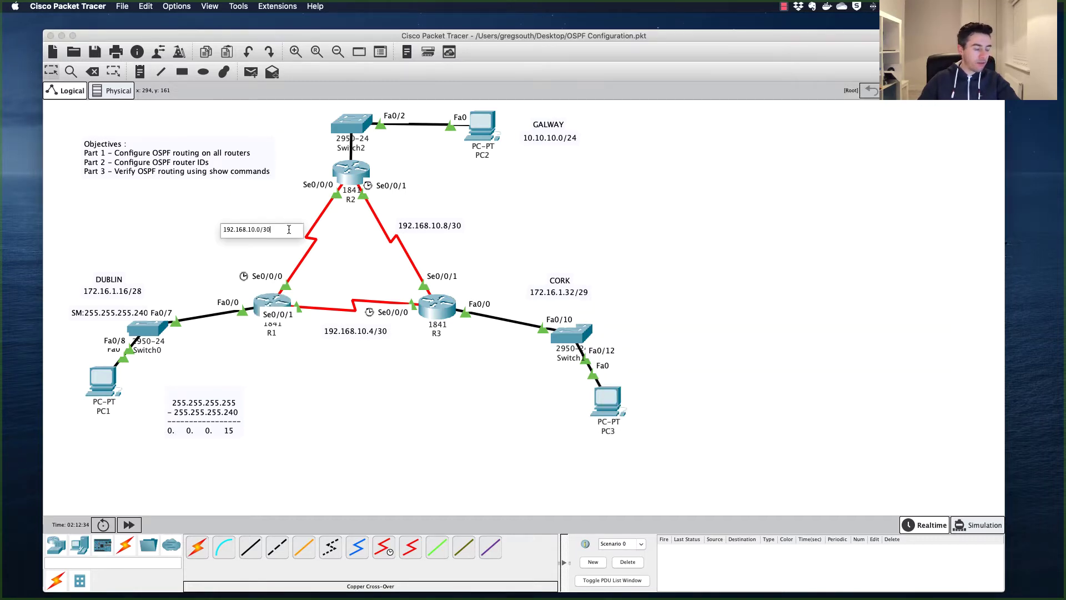
type("2")
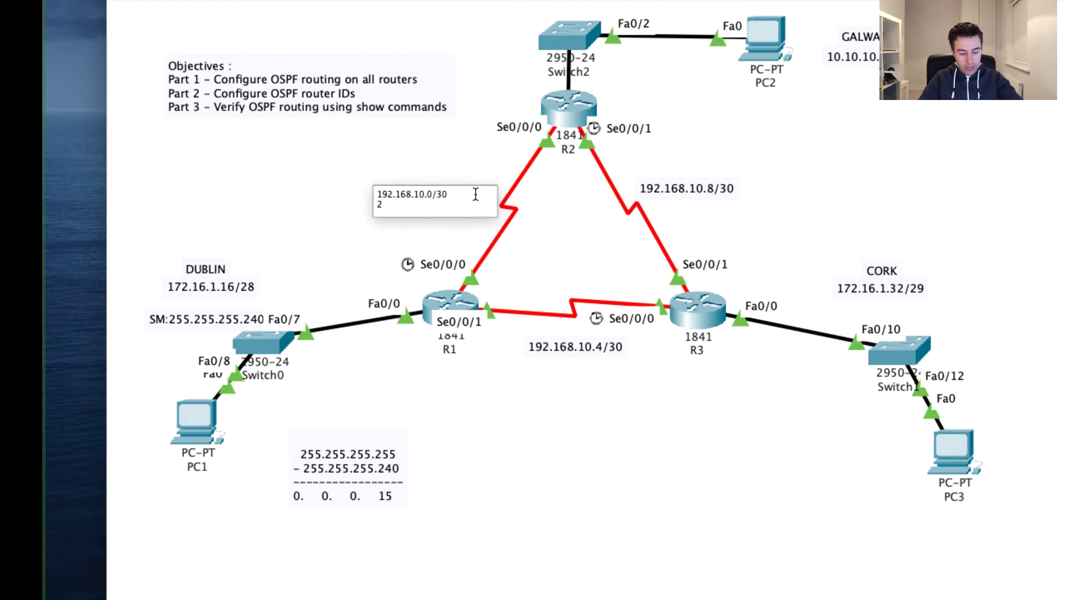
type("55.255.255.")
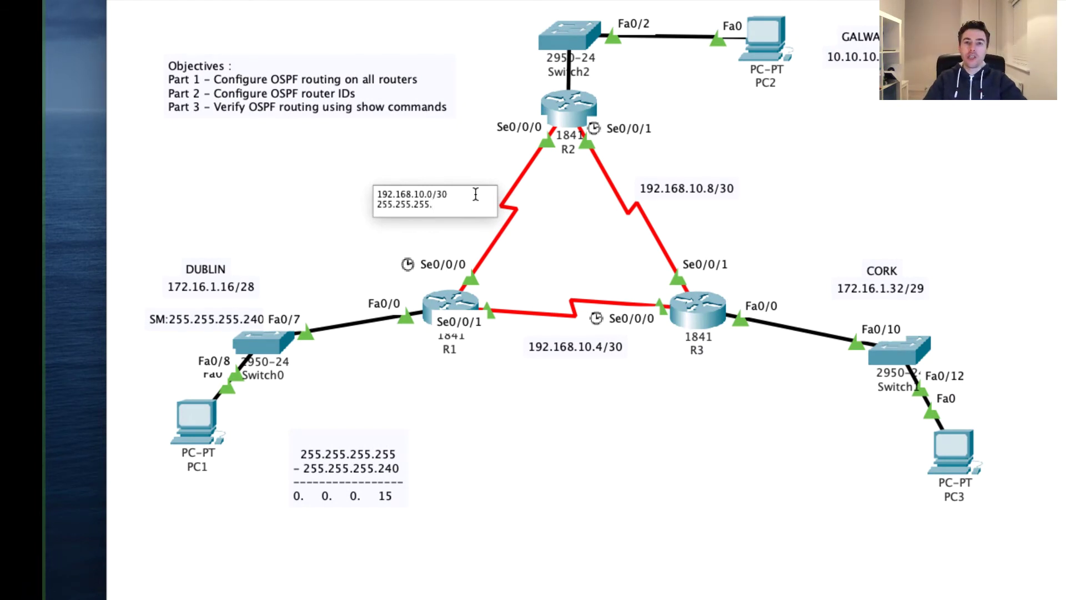
type("252")
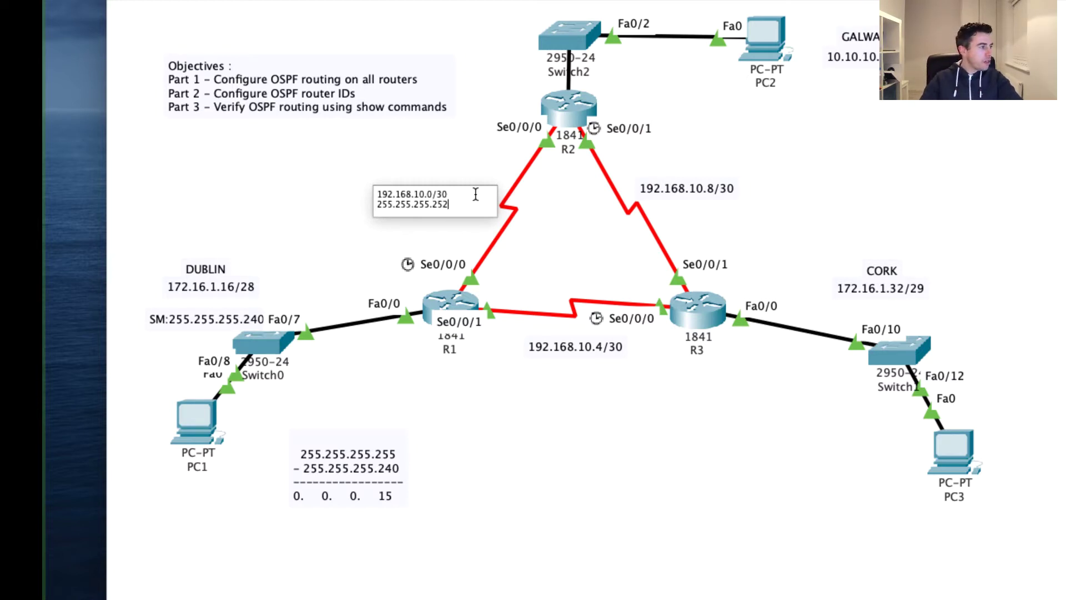
left_click(499, 428)
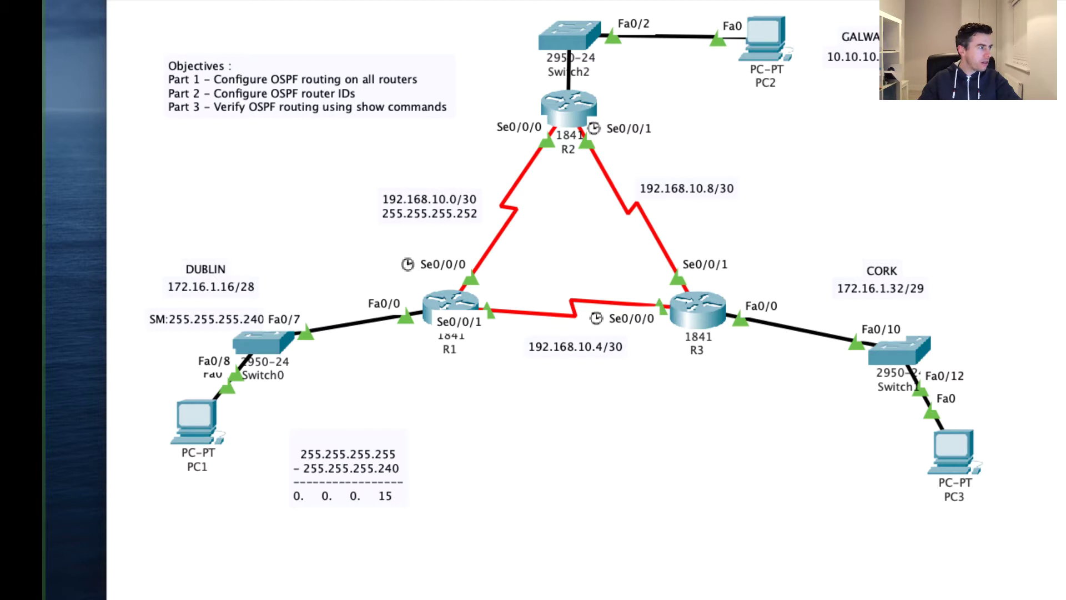
Add a note beside the existing wildcard calculation containing 255.255.255.255 with -255.255.255.252 on the line below
left_click(469, 445)
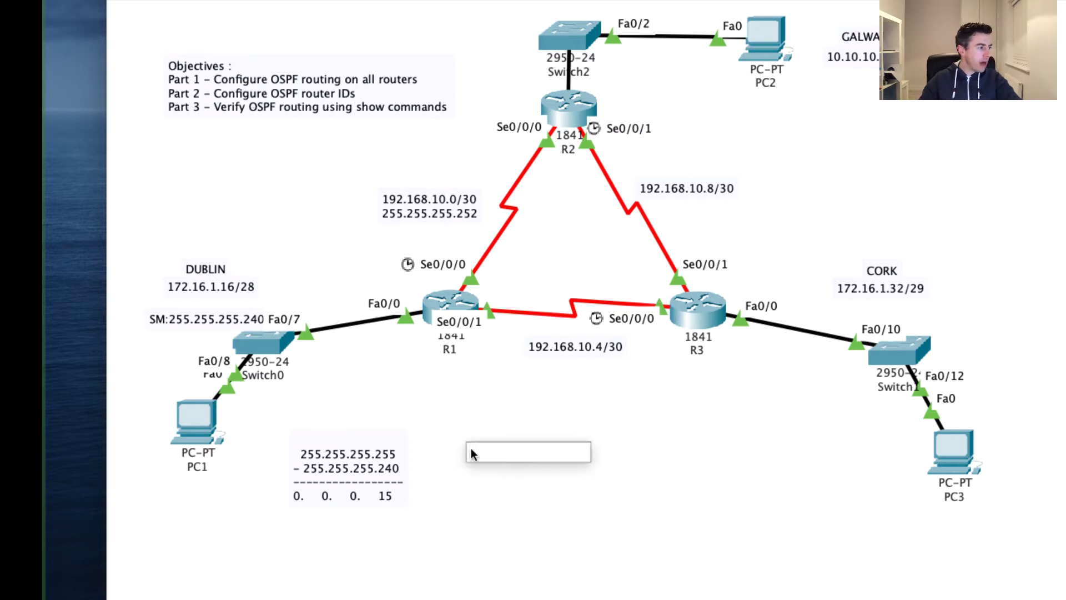
type("255")
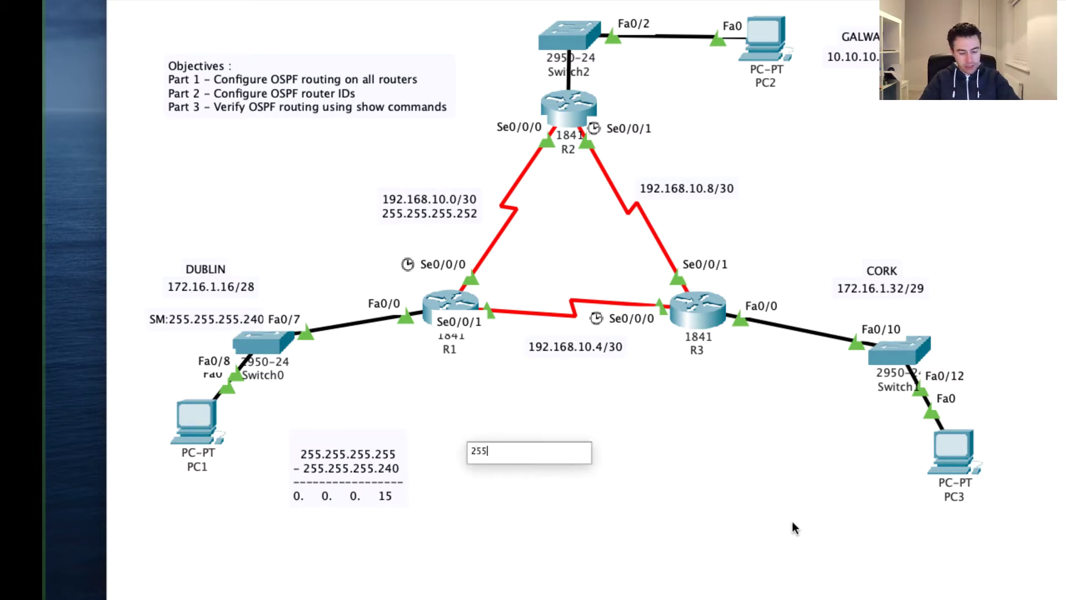
type(".255.255.25")
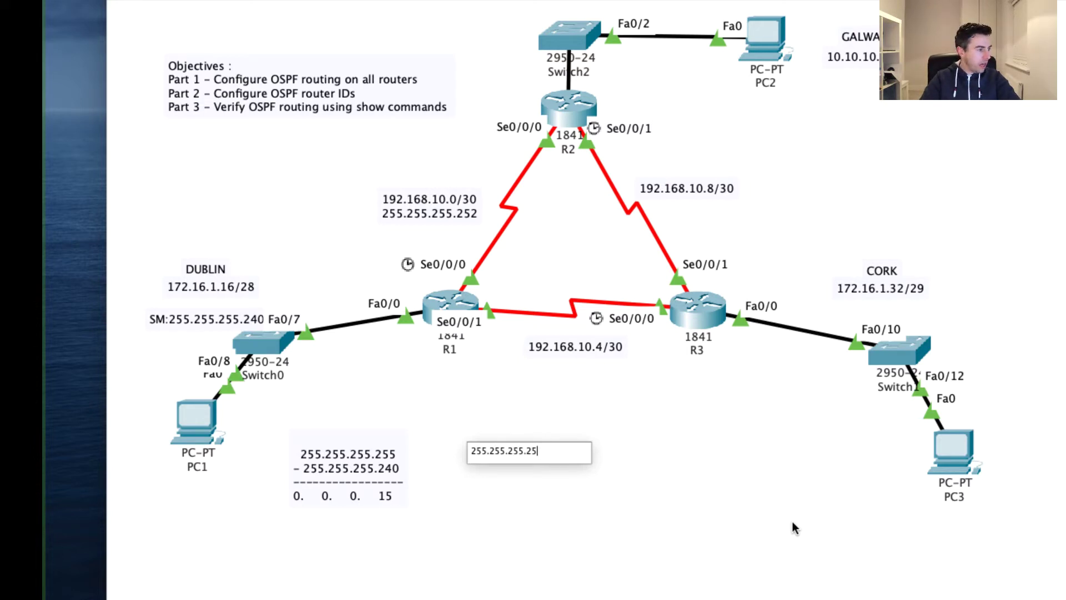
type("5")
key("Return")
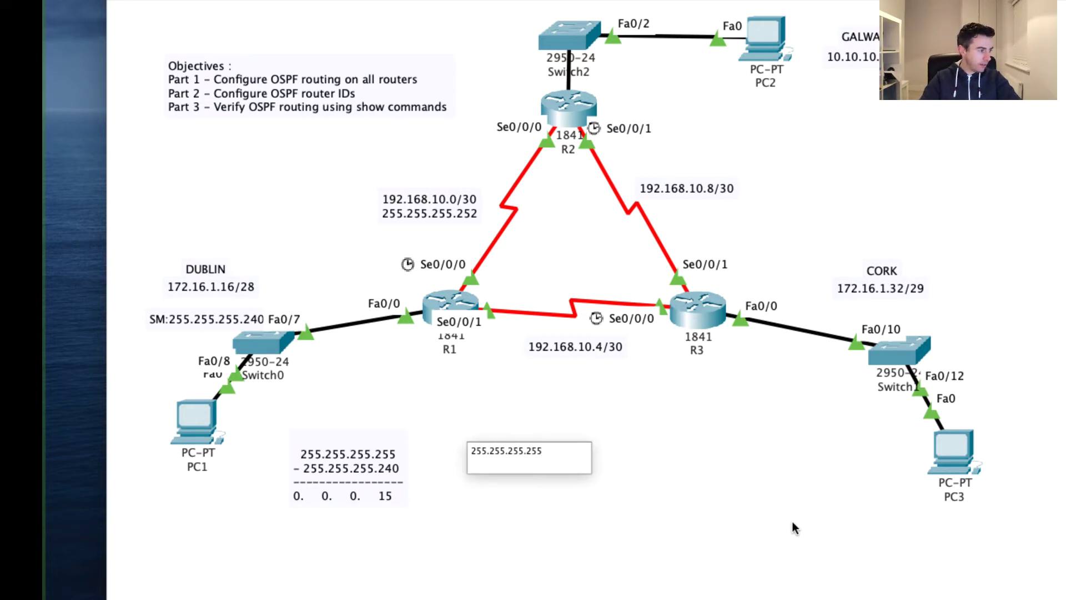
type("-2")
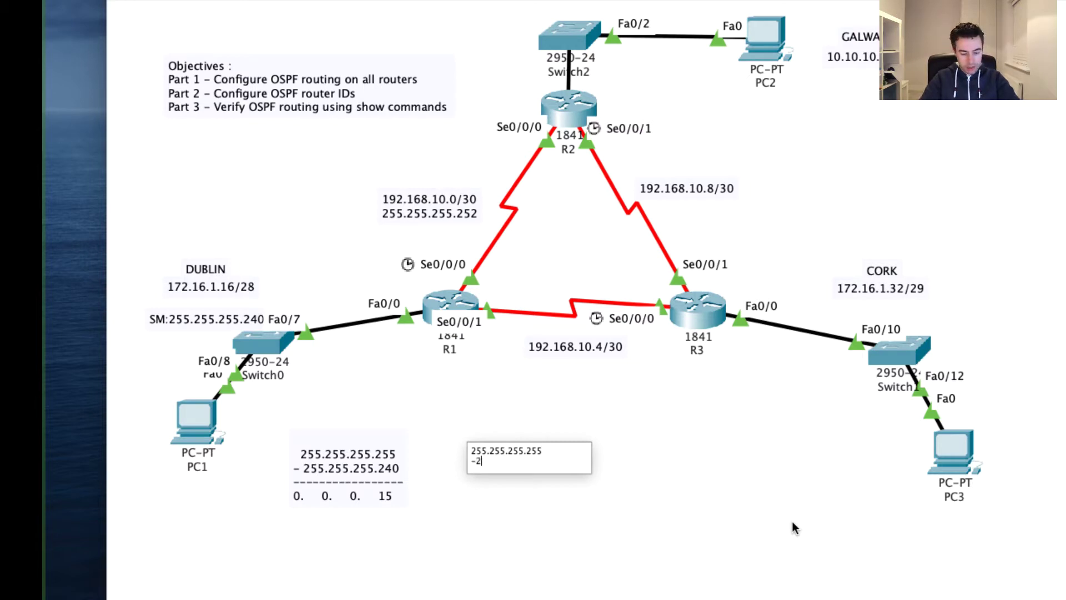
type("55.255.")
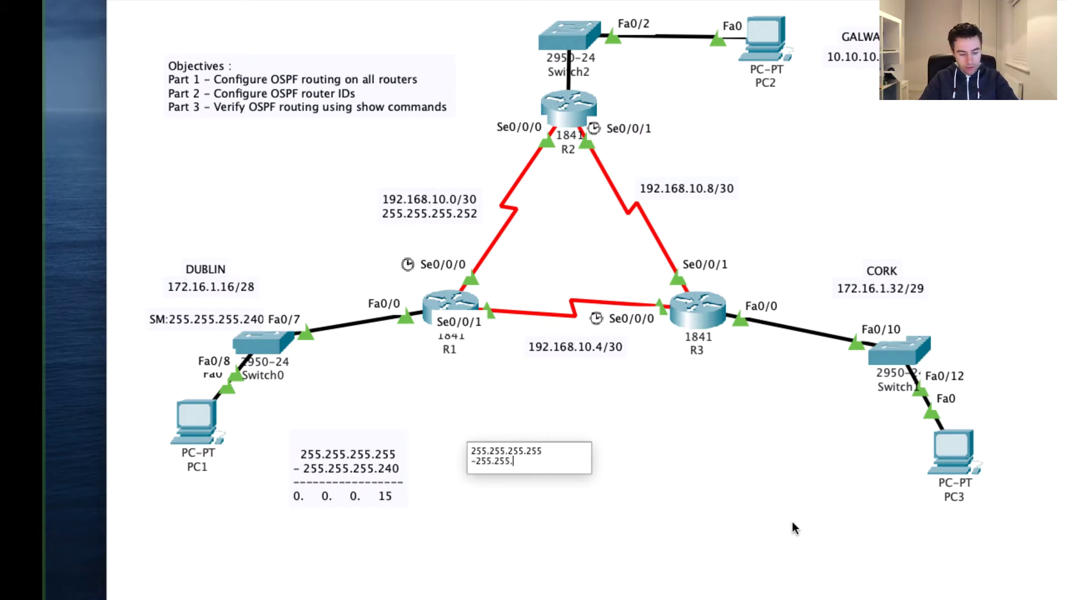
type("255.25")
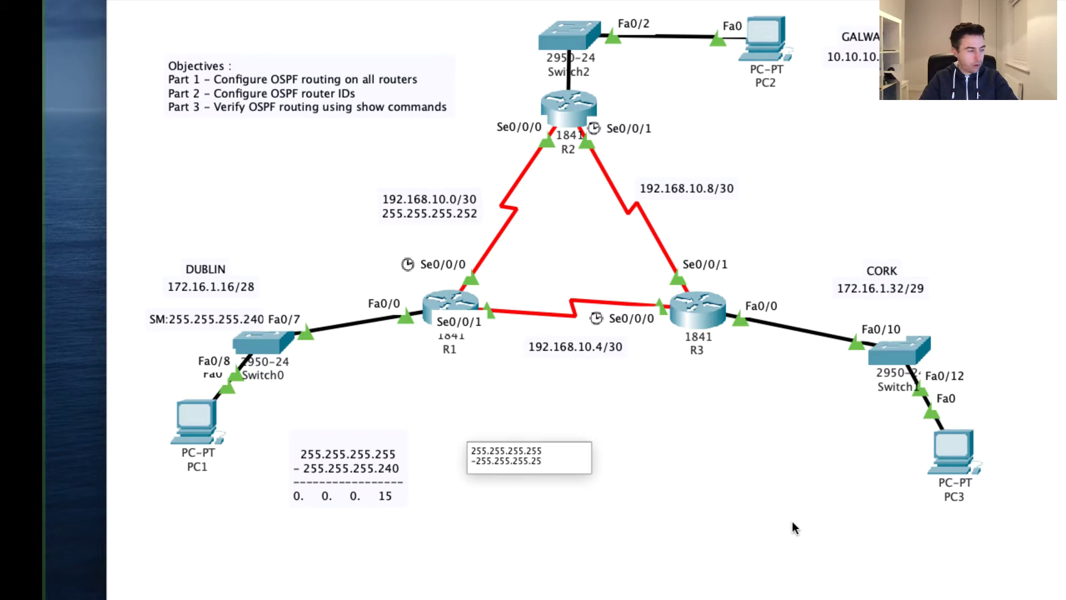
type("2")
key("Return")
Complete the new calculation note with a dashed line and the wildcard mask 0.0.0.3 beneath it
type("---------------")
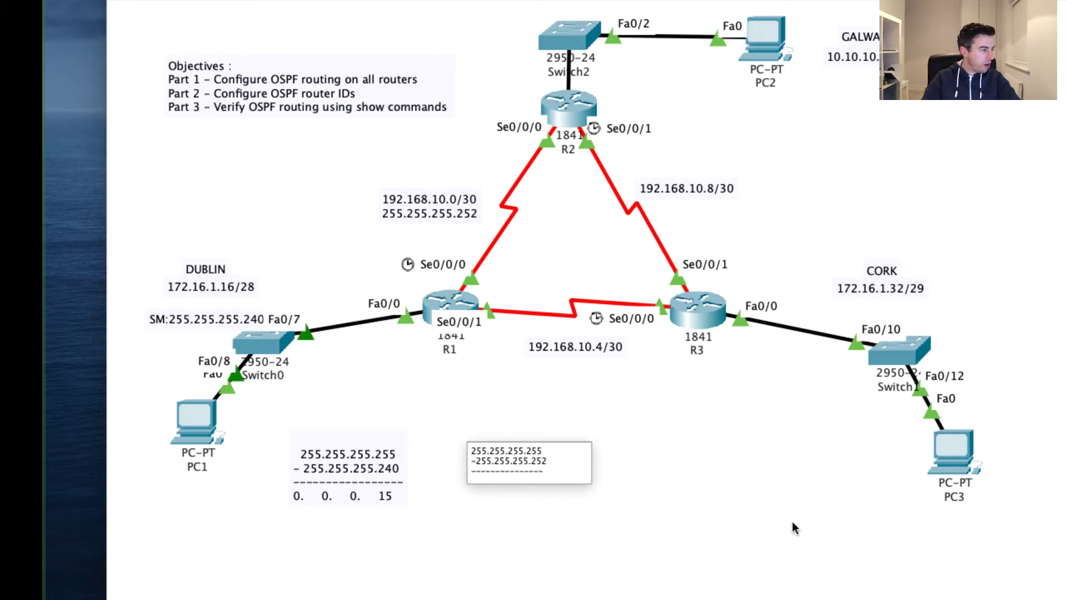
key("Return")
type("0.0.")
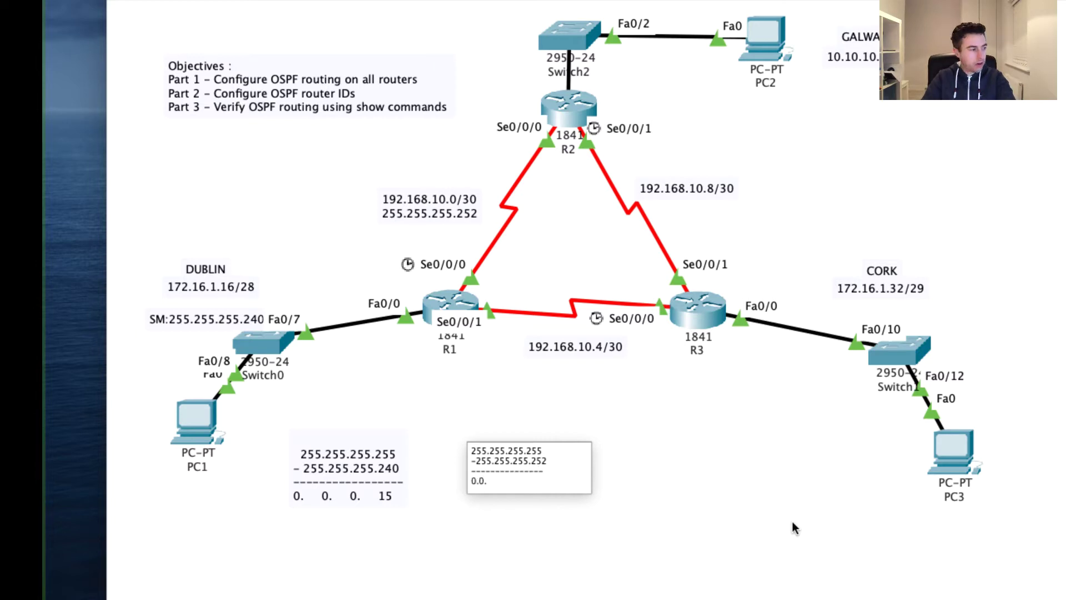
type("0.")
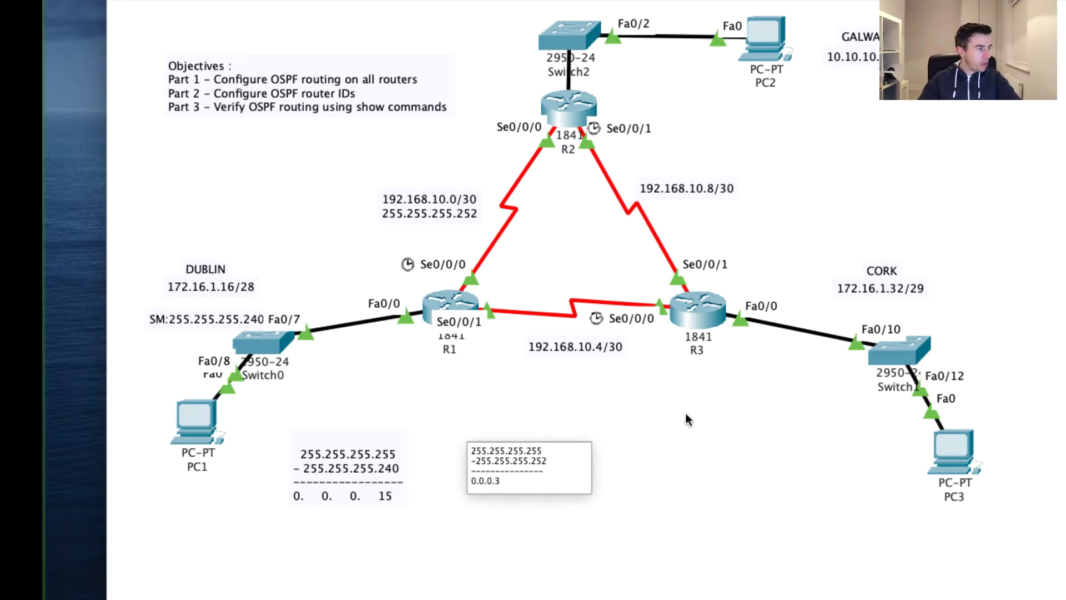
left_click(450, 304)
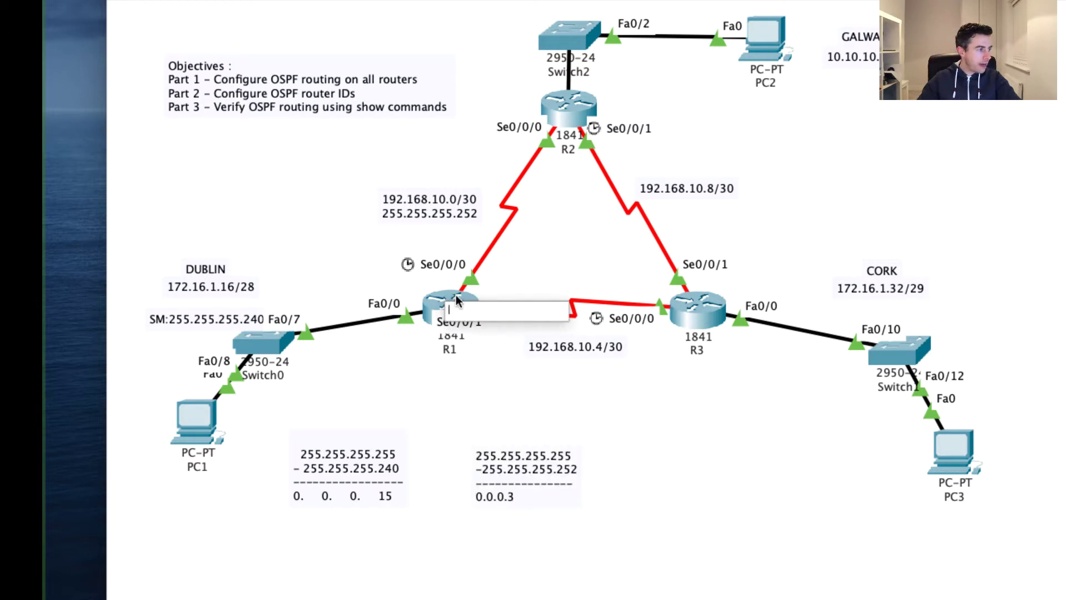
key("Escape")
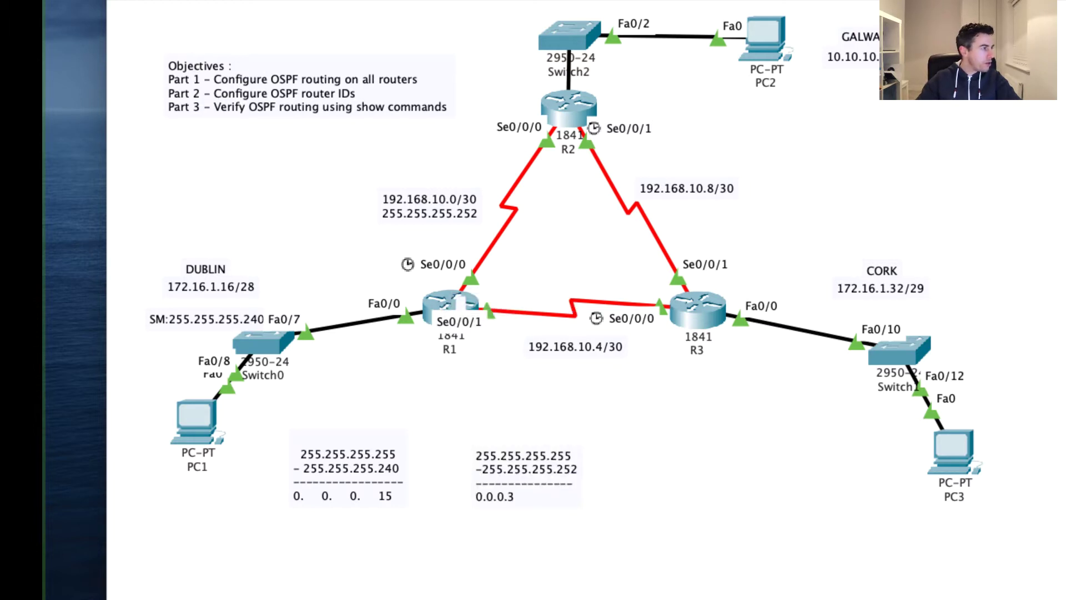
On R1's command line, enter global configuration mode and start OSPF routing with process ID 1
left_click(455, 295)
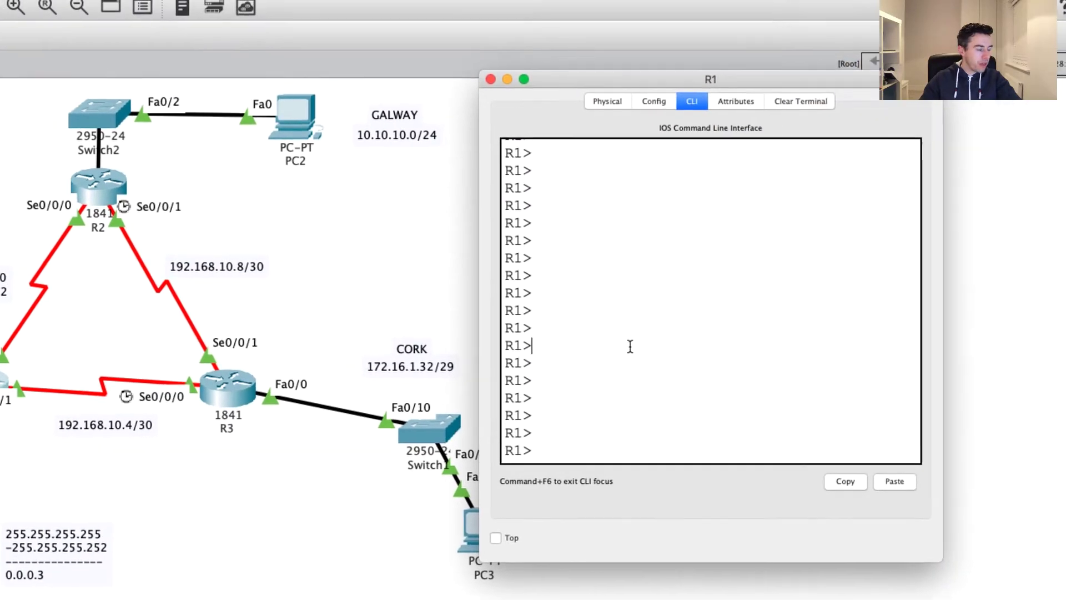
type("en")
key("Return")
type("conf t")
key("Return")
type("router ops")
key("BackSpace")
key("BackSpace")
type("spf 1")
key("Return")
Advertise network 192.168.10.0 with wildcard mask 0.0.0.3 in OSPF area 0 on R1
type("network ")
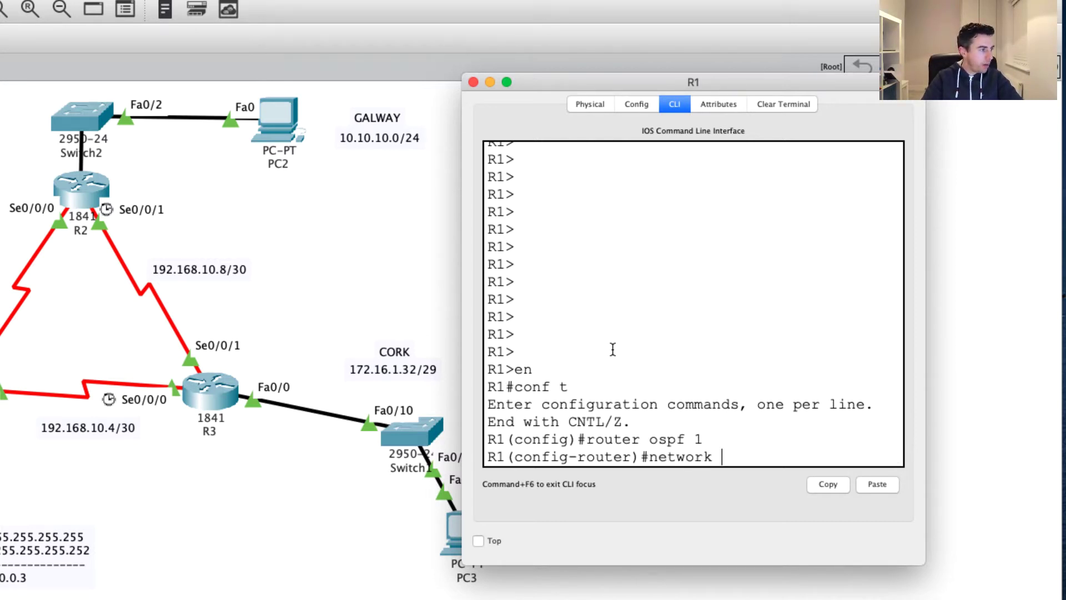
type("192.16")
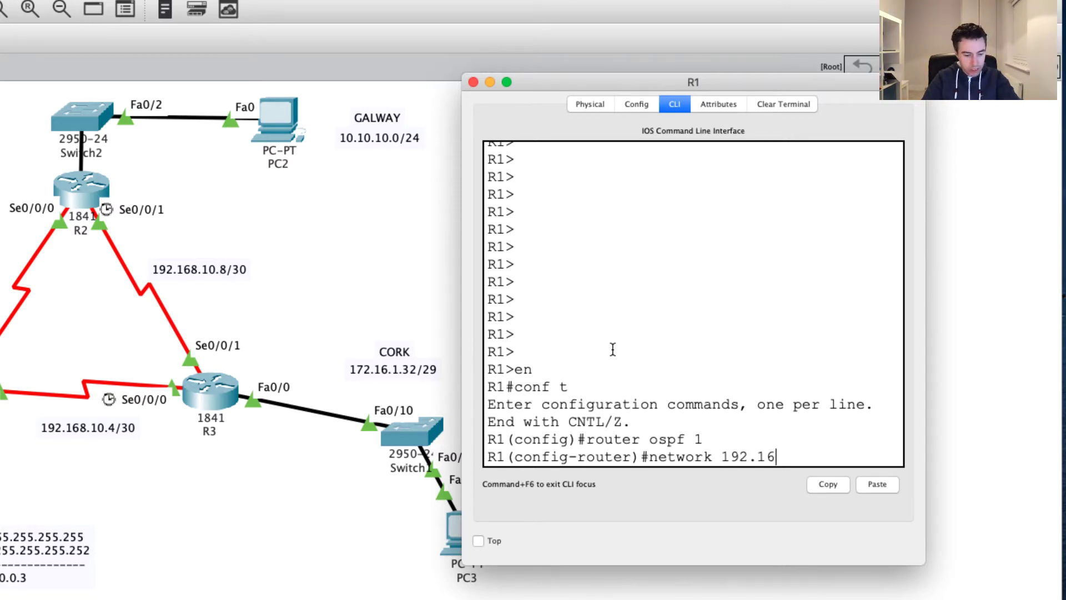
type("8.10.0 0.0.0.")
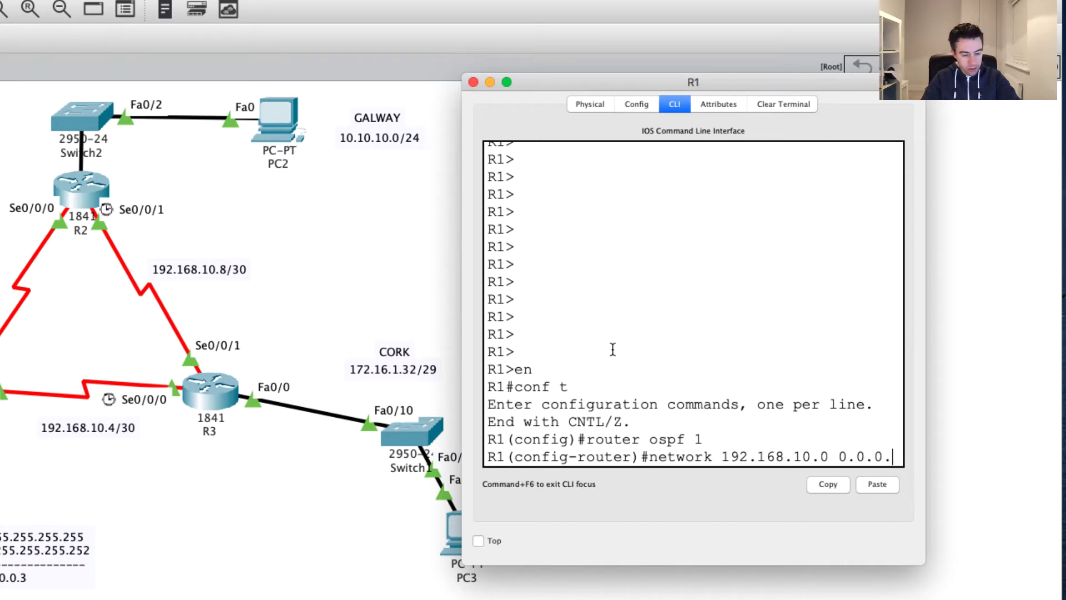
type("3 area 0")
key("Return")
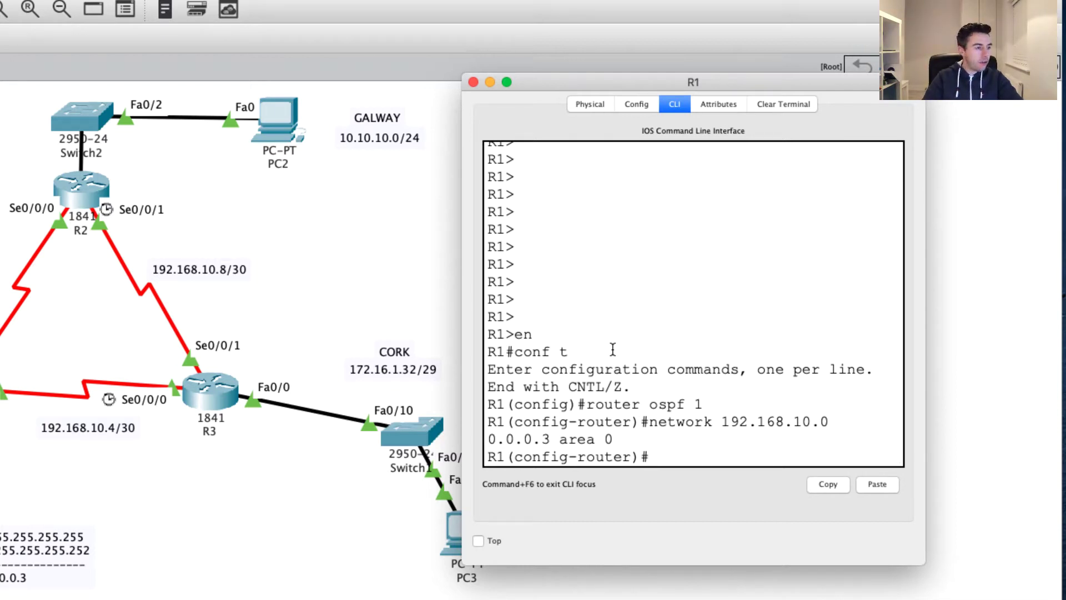
Advertise network 192.168.10.4 with wildcard mask 0.0.0.3 in area 0 on R1 and return to privileged EXEC mode
type("network")
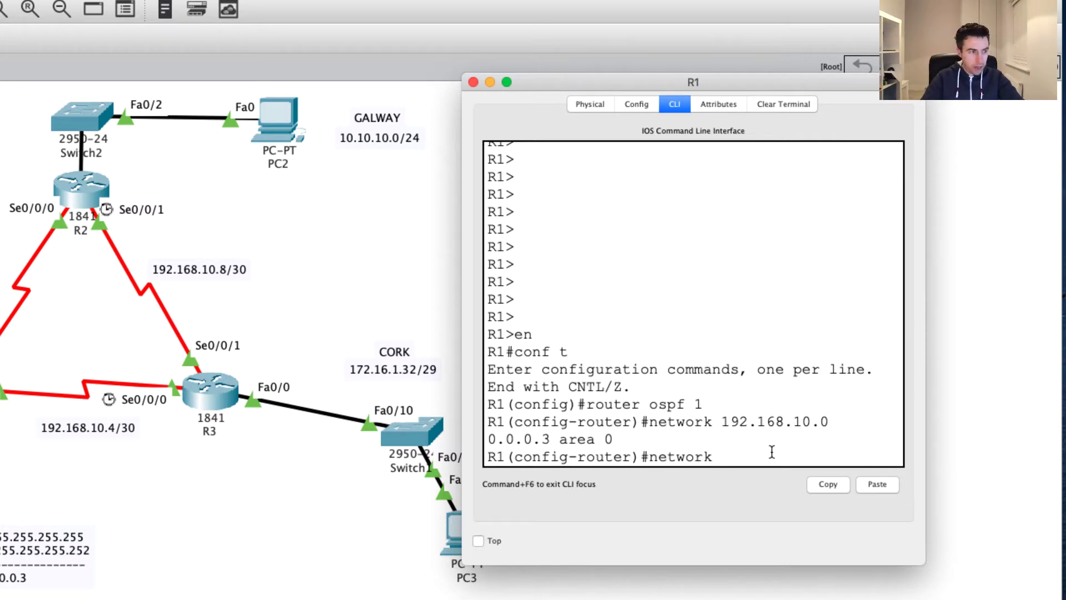
type("192.1")
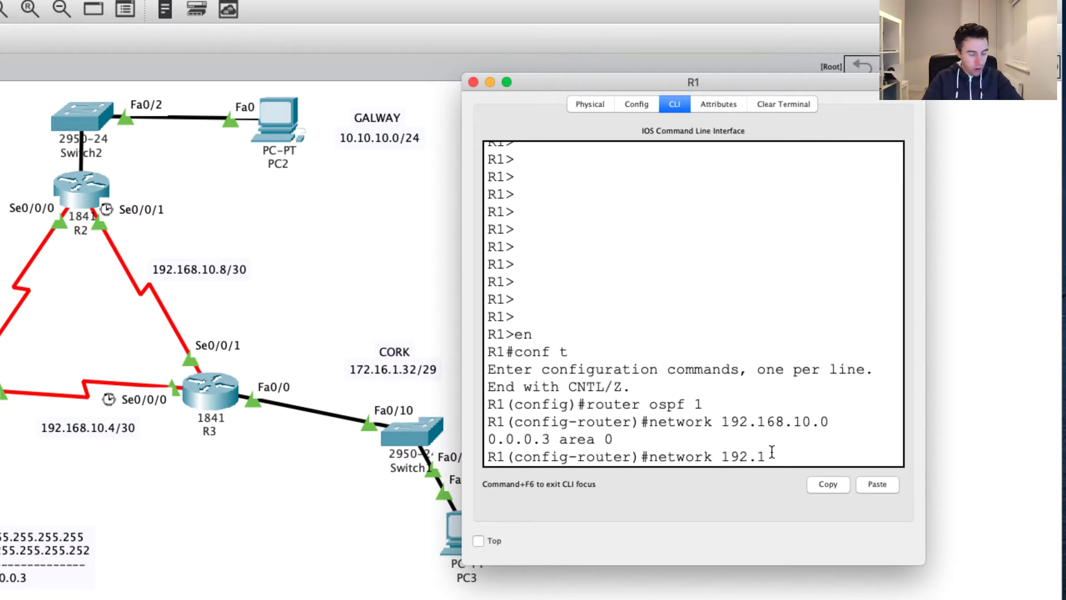
type("68.1")
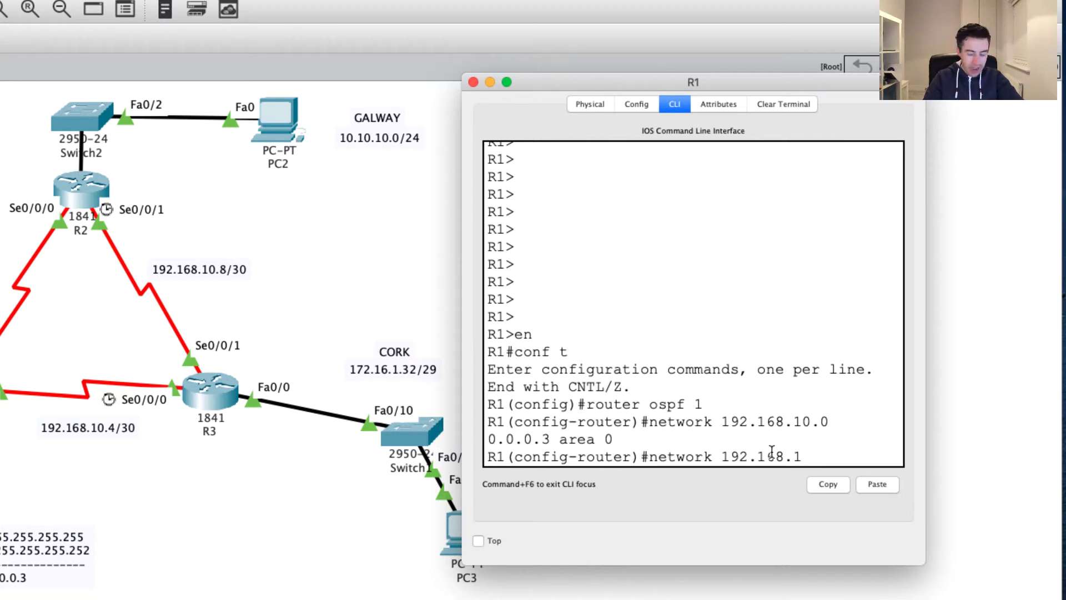
type("0.4")
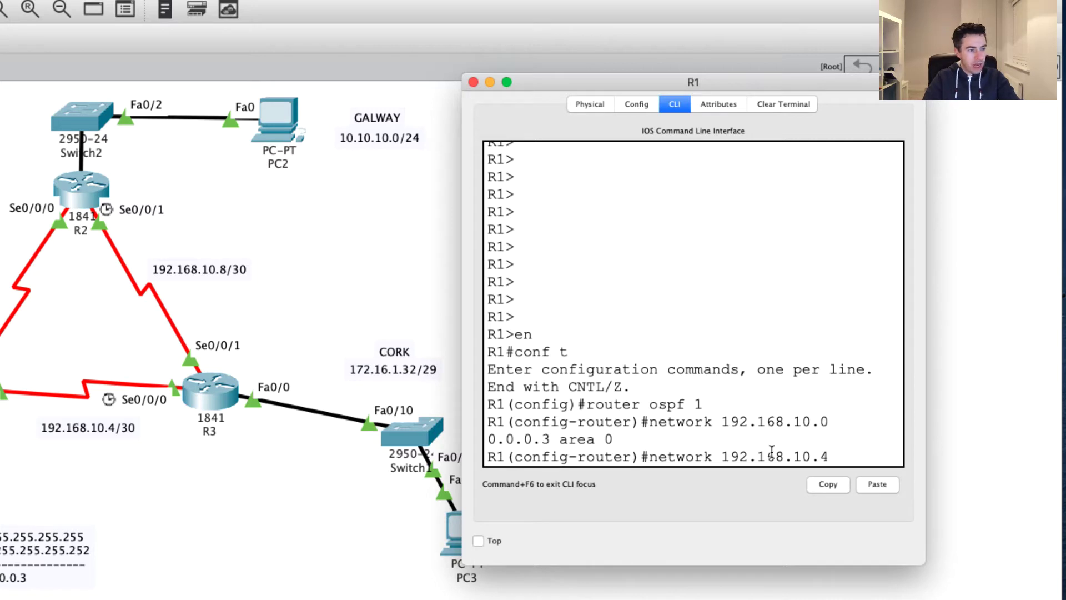
type("0.0.0.")
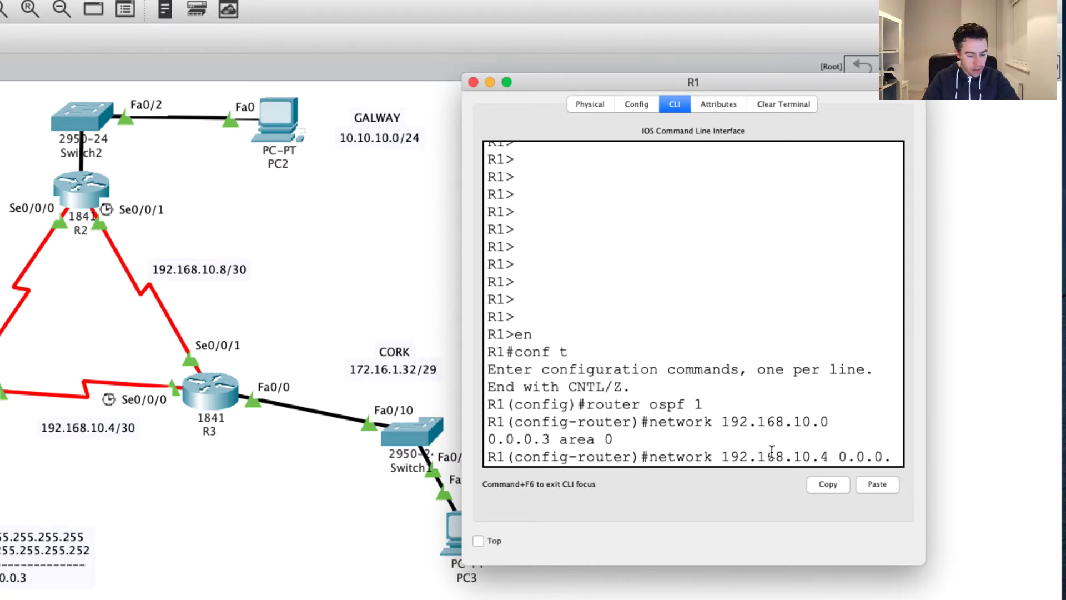
type("3 area 0")
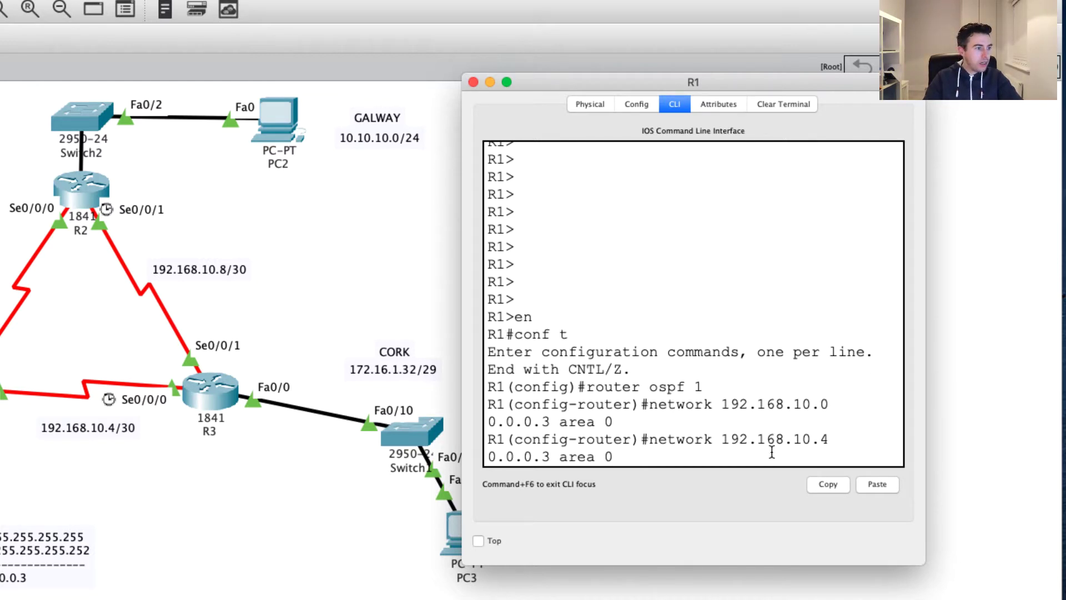
key("Return")
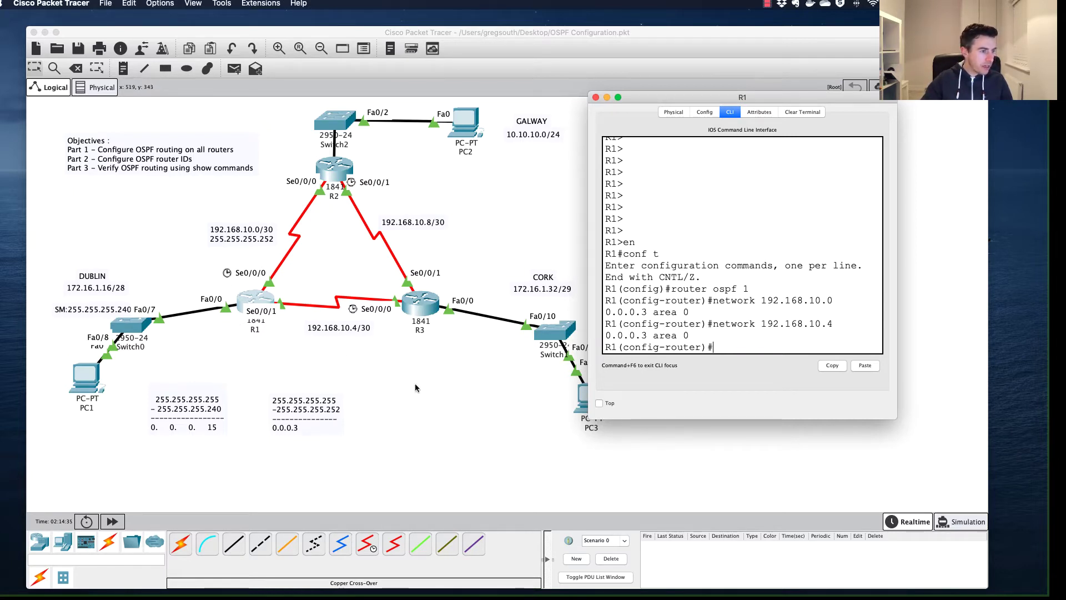
key("ctrl+z")
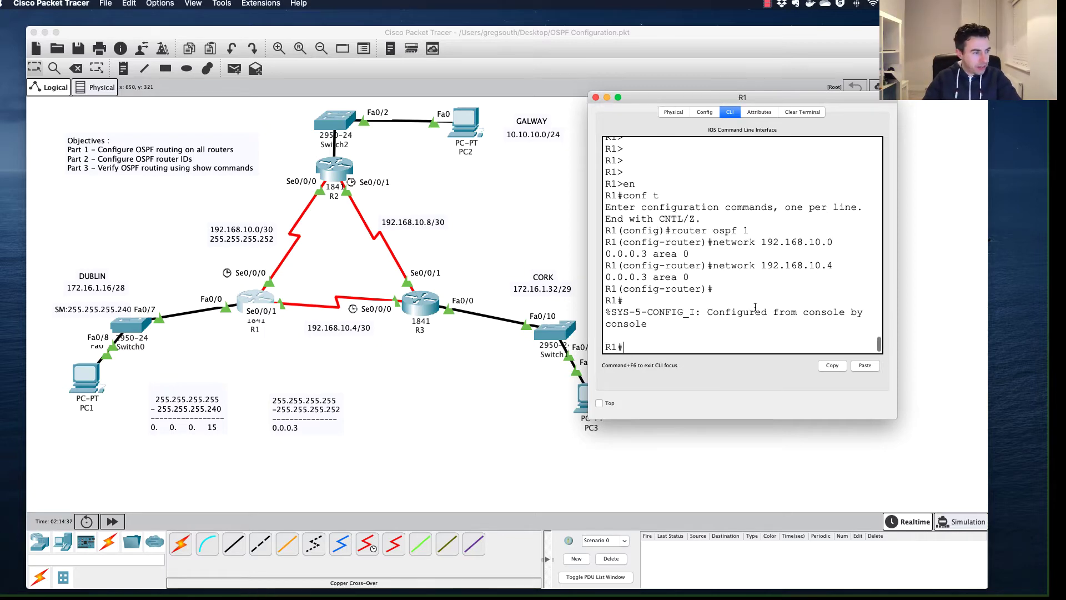
key("Return")
key("Return")
Try to list R1's OSPF neighbours with the command show ip ospf neighbors
type("show ")
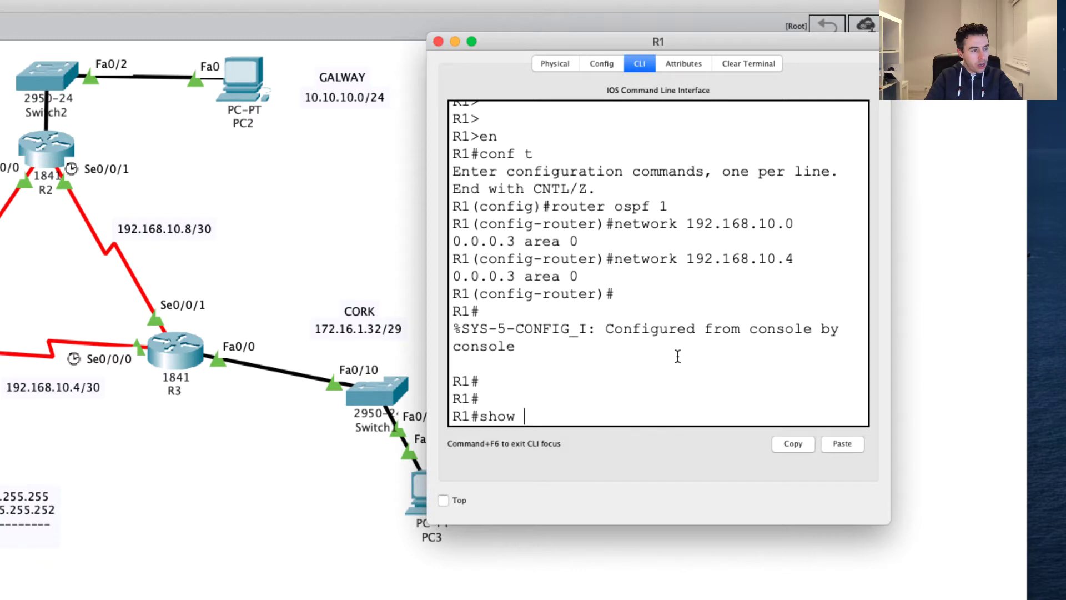
type("ip ospf neight")
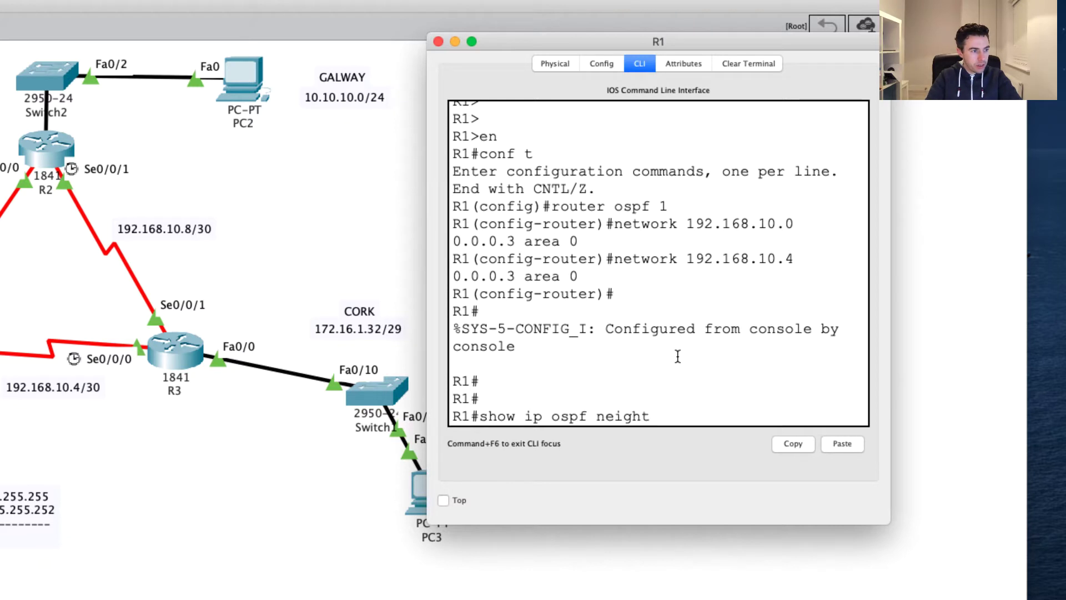
key("BackSpace")
type("bors")
key("Return")
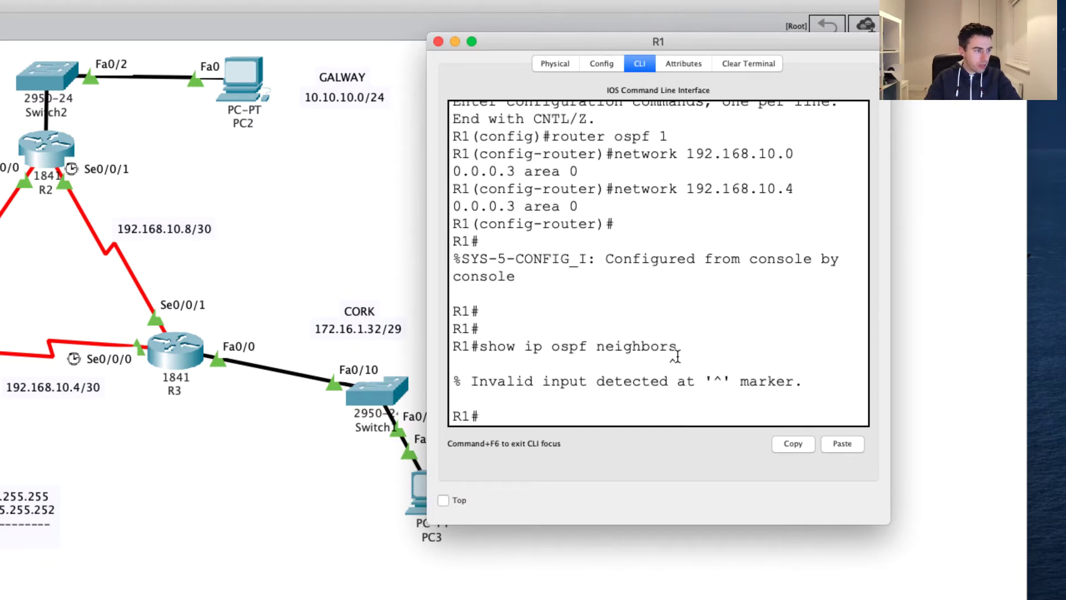
List R1's OSPF neighbours with the corrected command show ip ospf neighbor
key("Up")
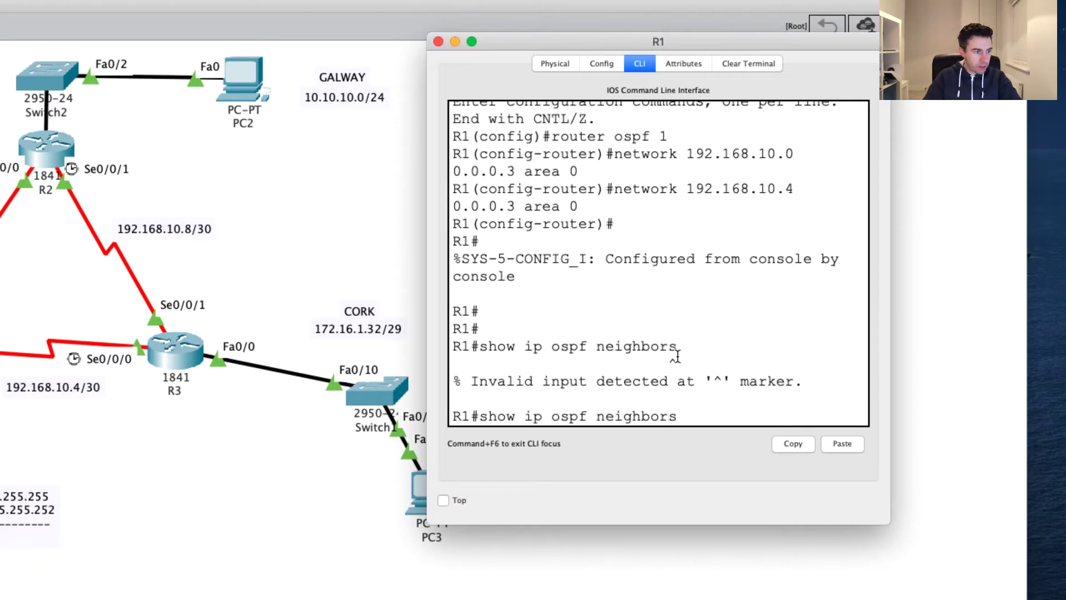
key("BackSpace")
key("Return")
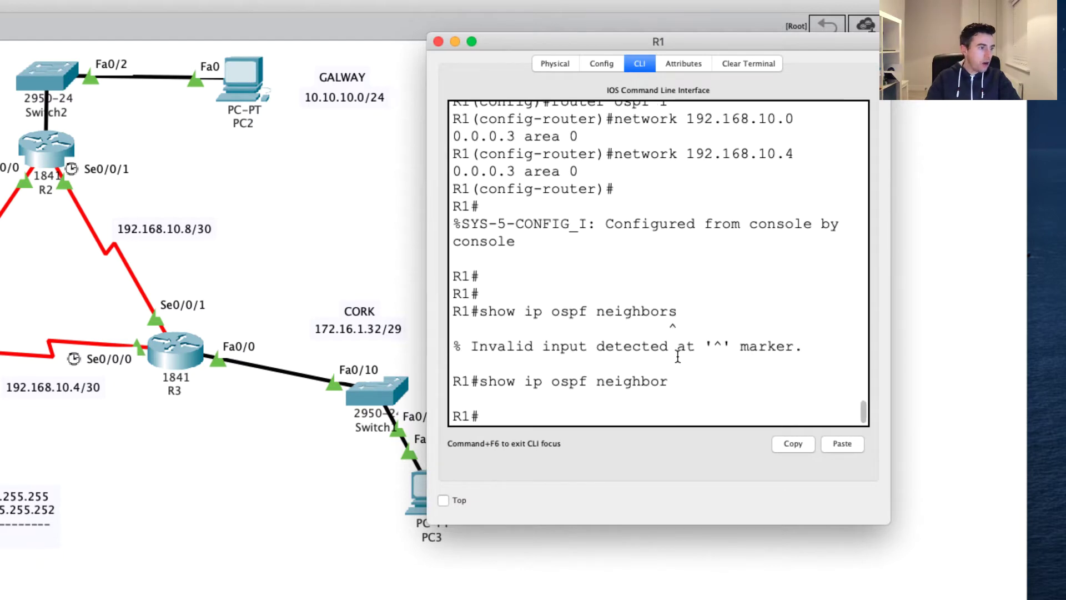
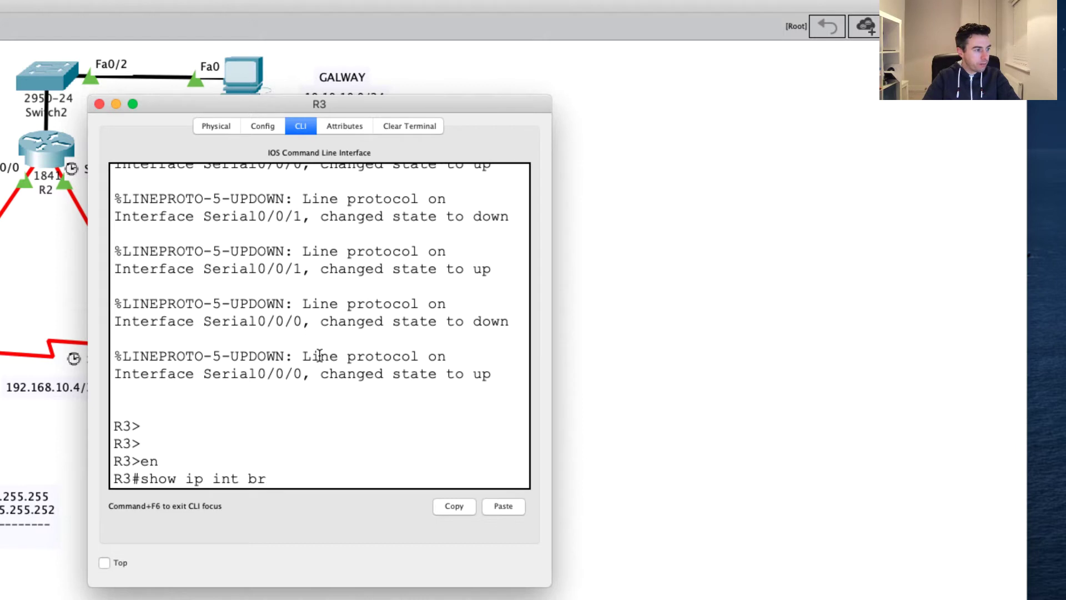
Display R3's interface summary with show ip int brief and widen the router window to read it on single lines
key("Return")
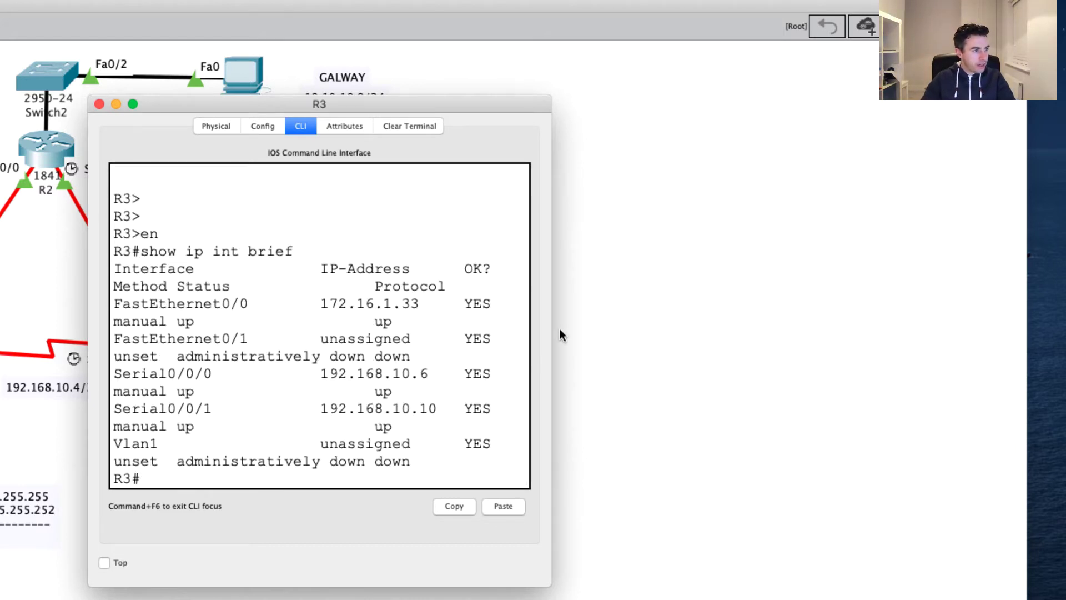
left_click_drag(552, 332, 891, 349)
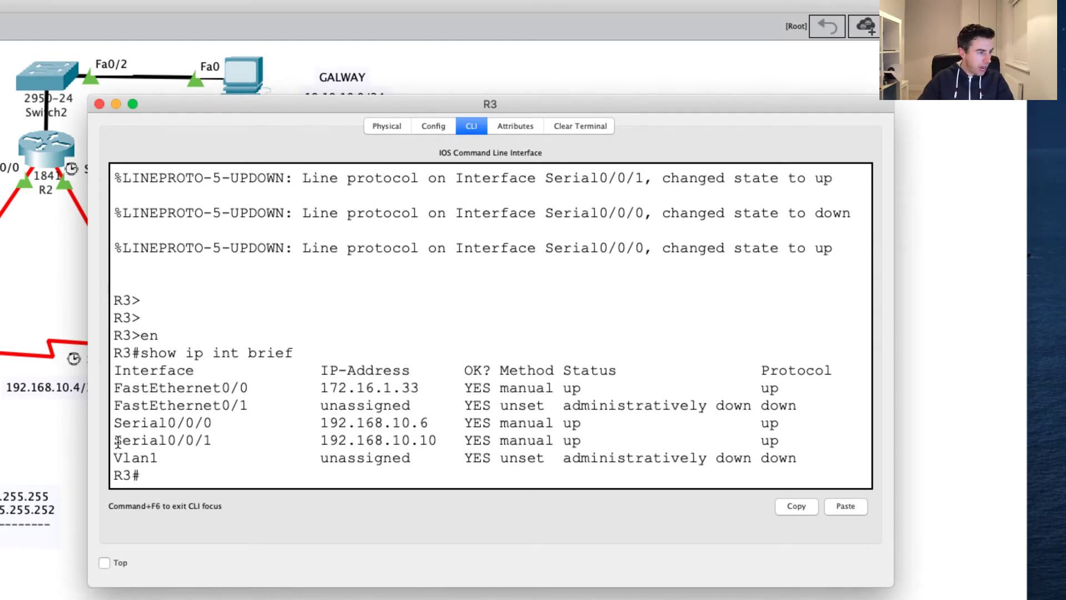
left_click_drag(119, 442, 827, 444)
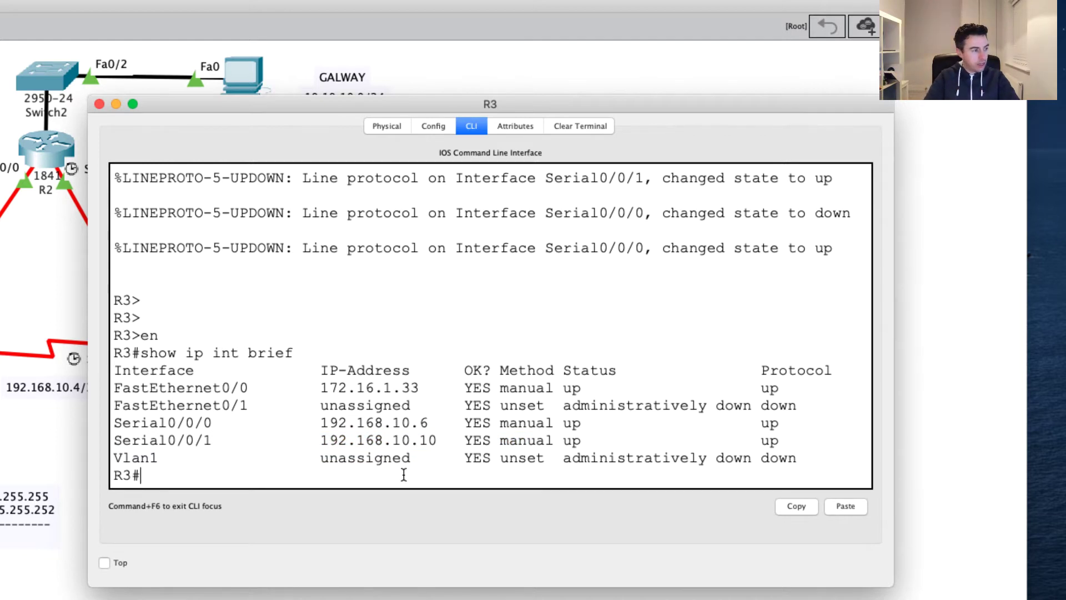
Check which routing protocols run on R3 with the command show ip protocols
type("show ip pro")
key("Tab")
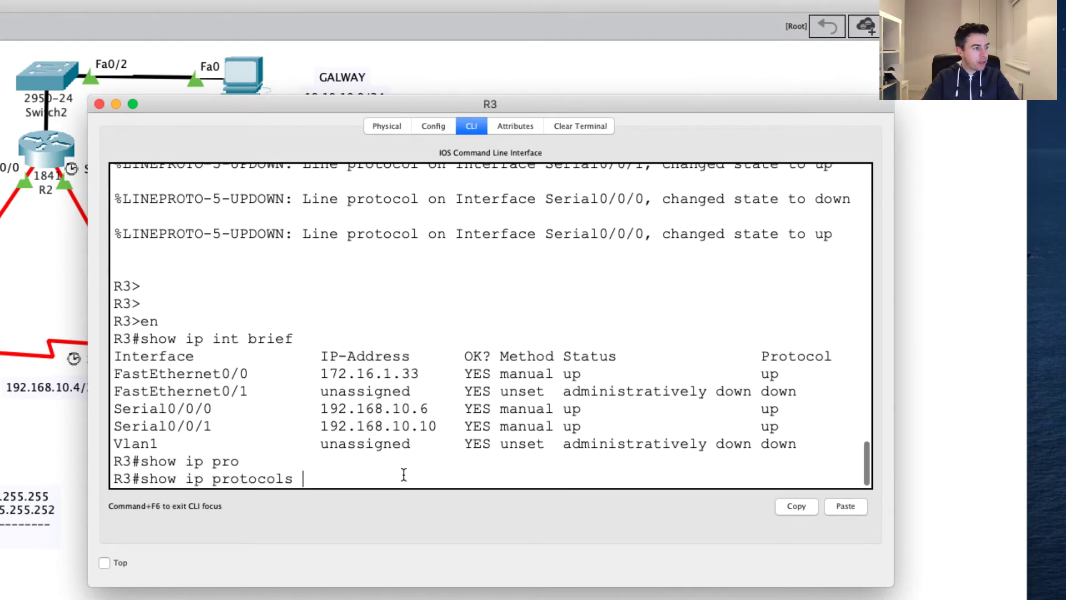
key("Return")
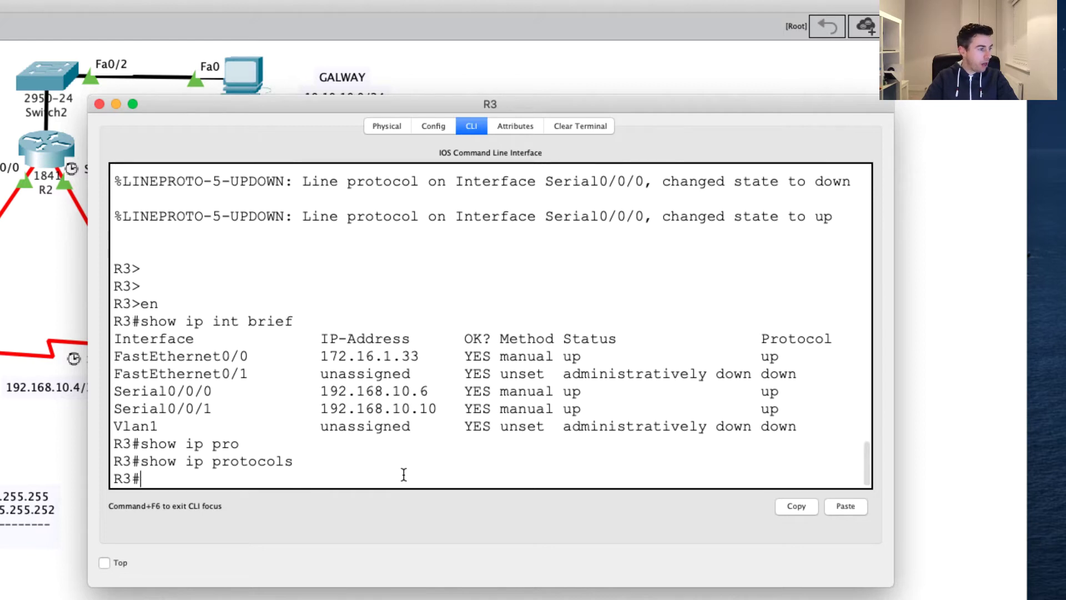
key("Return")
key("Return")
key("Return")
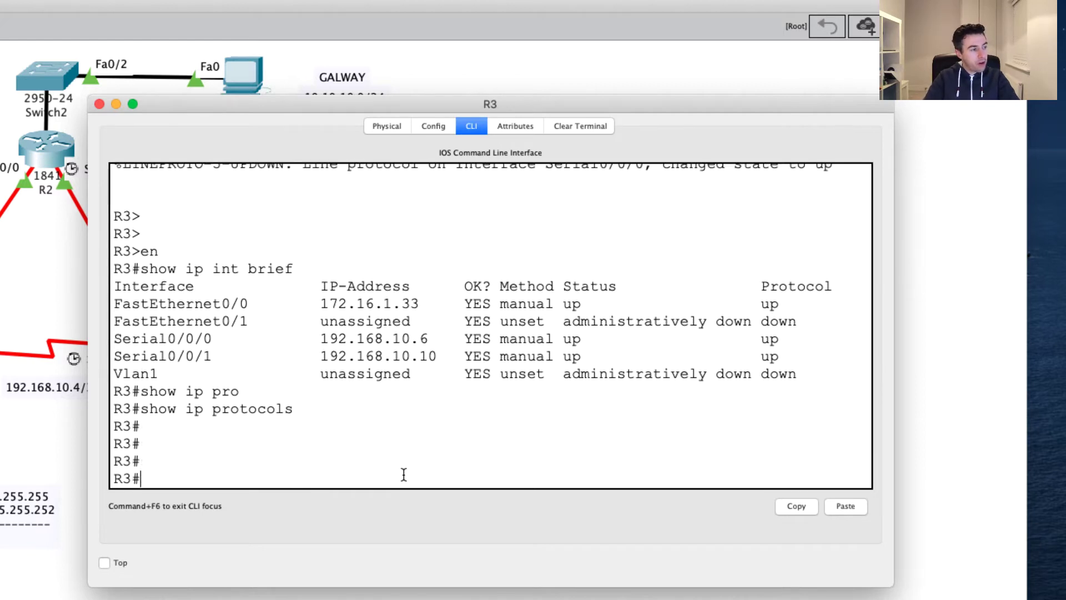
Enter global configuration mode on R3 and start OSPF routing with process ID 1
type("conf t")
key("Return")
type("router o")
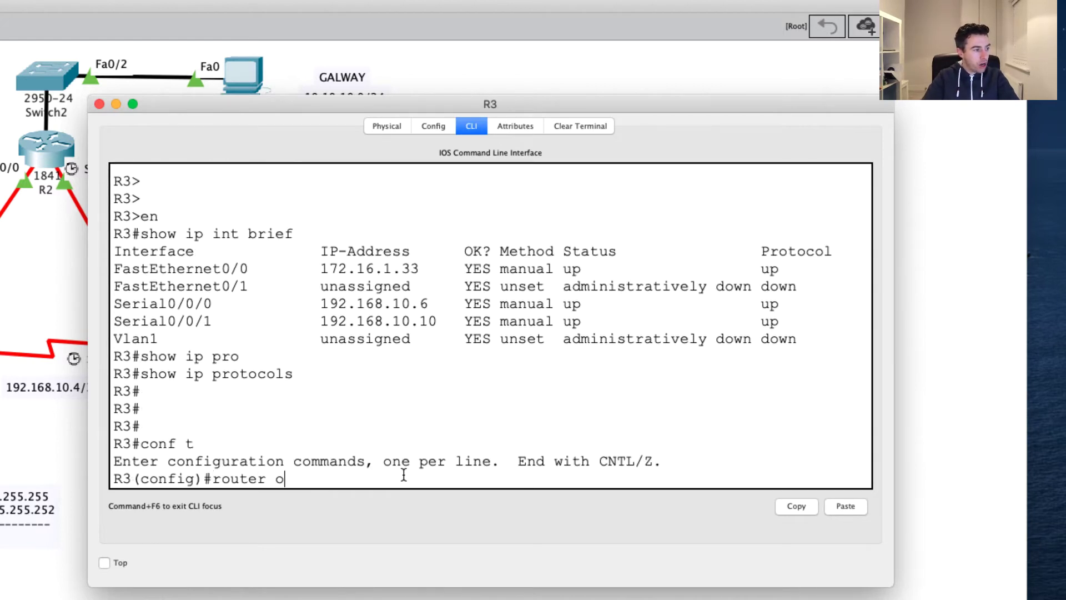
type("spf")
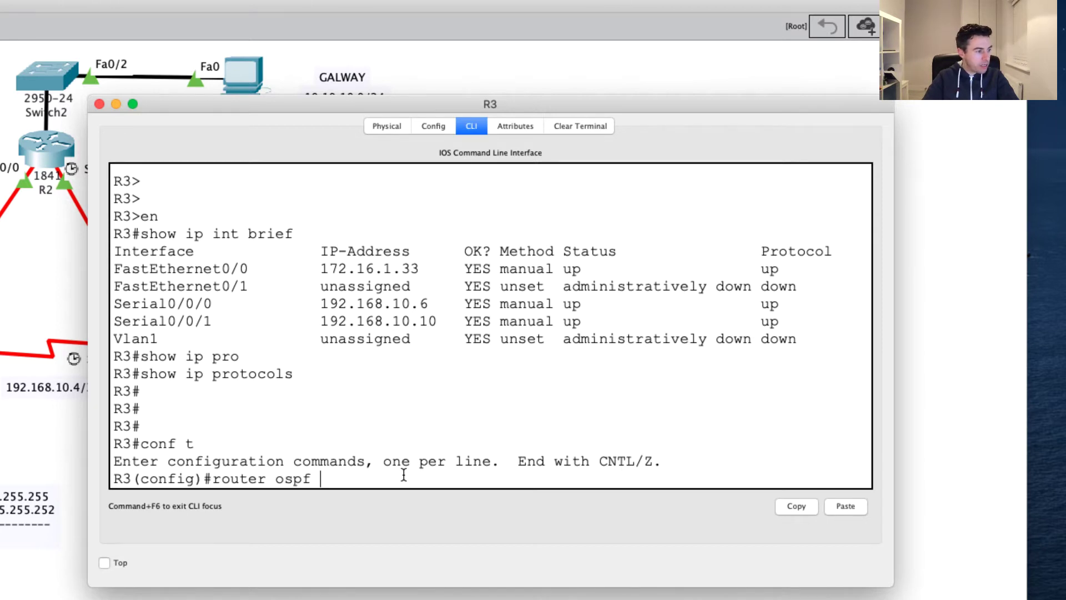
type(" 1")
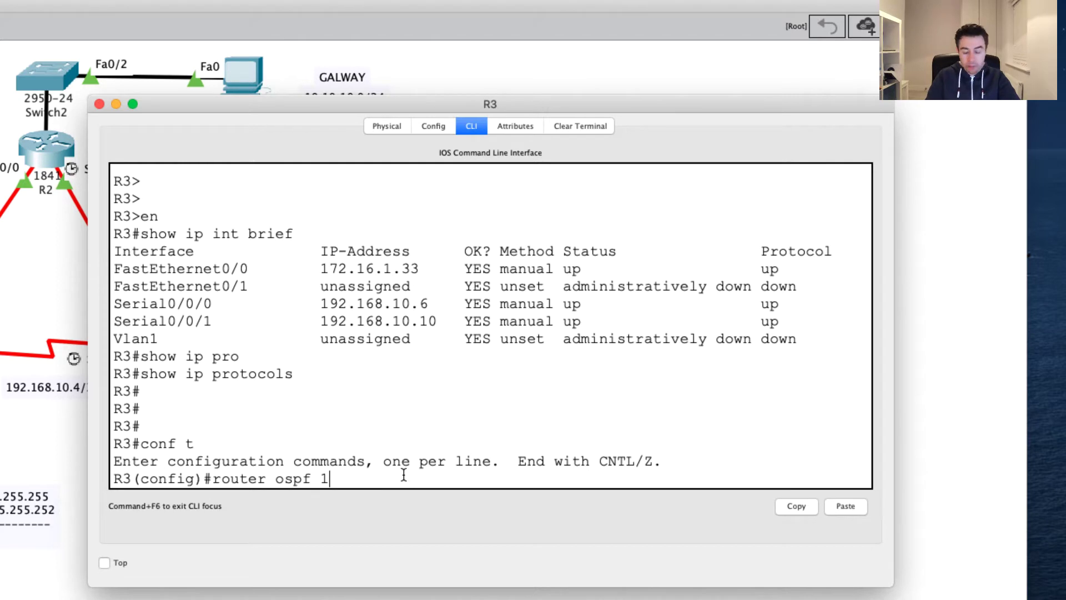
key("Return")
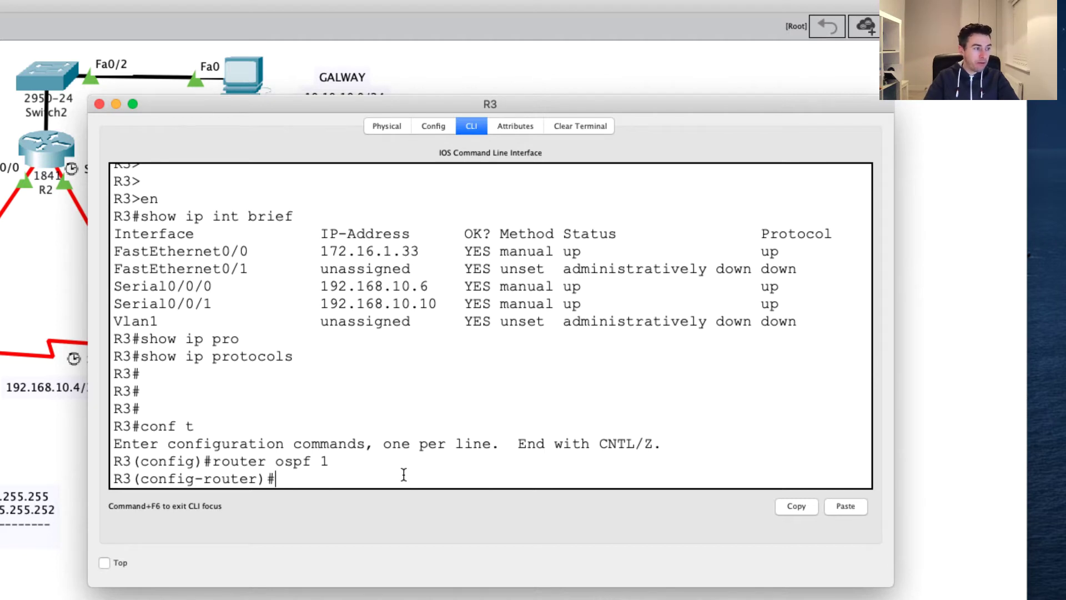
Run do show ip protocols from R3's router configuration mode and examine the OSPF router ID
type("do show ")
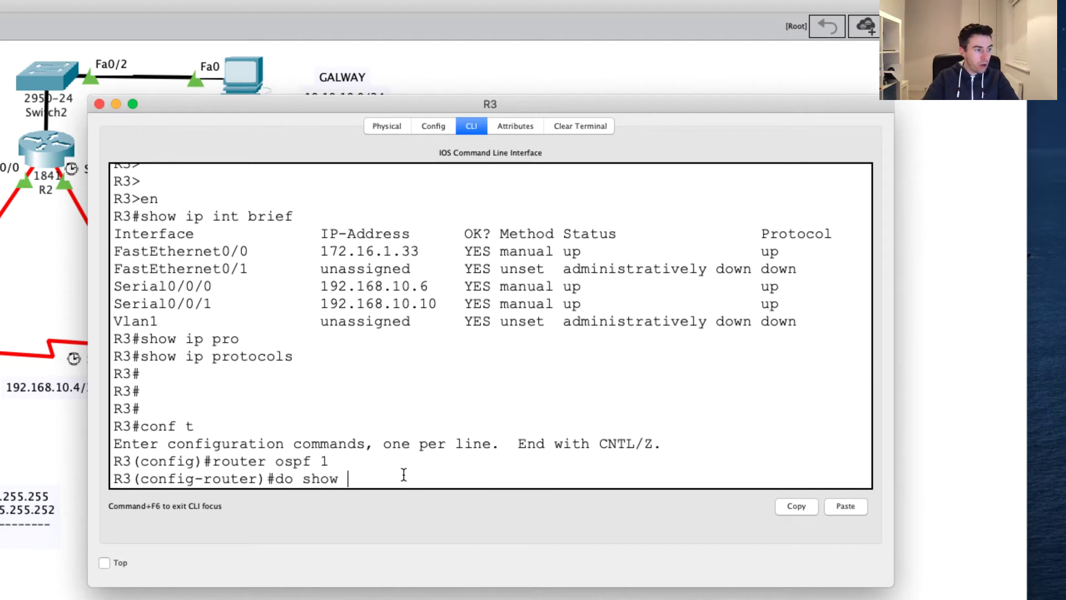
type("ip prot")
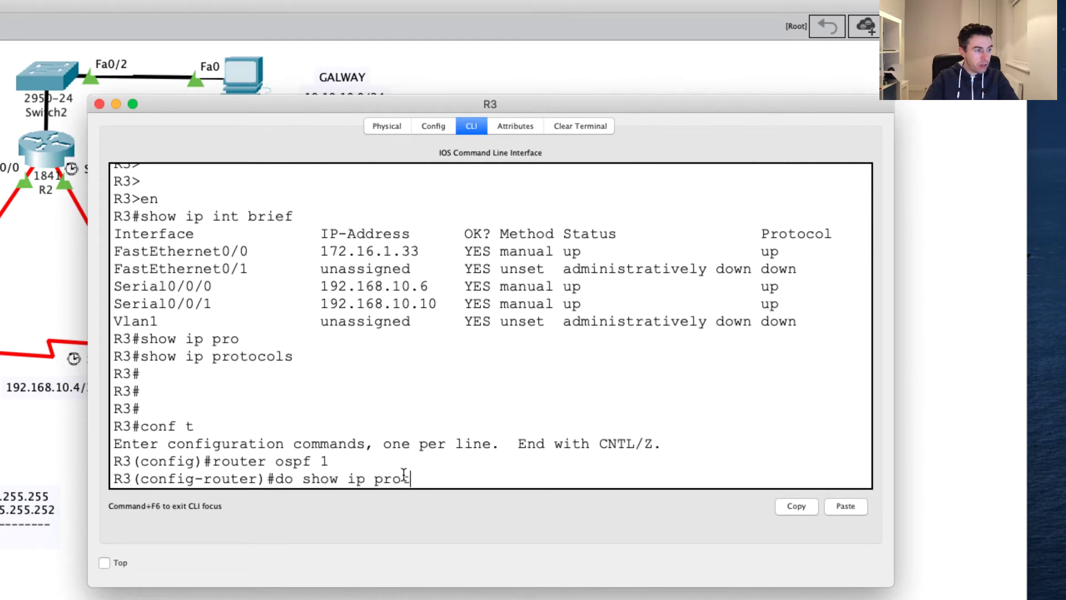
type("ocols")
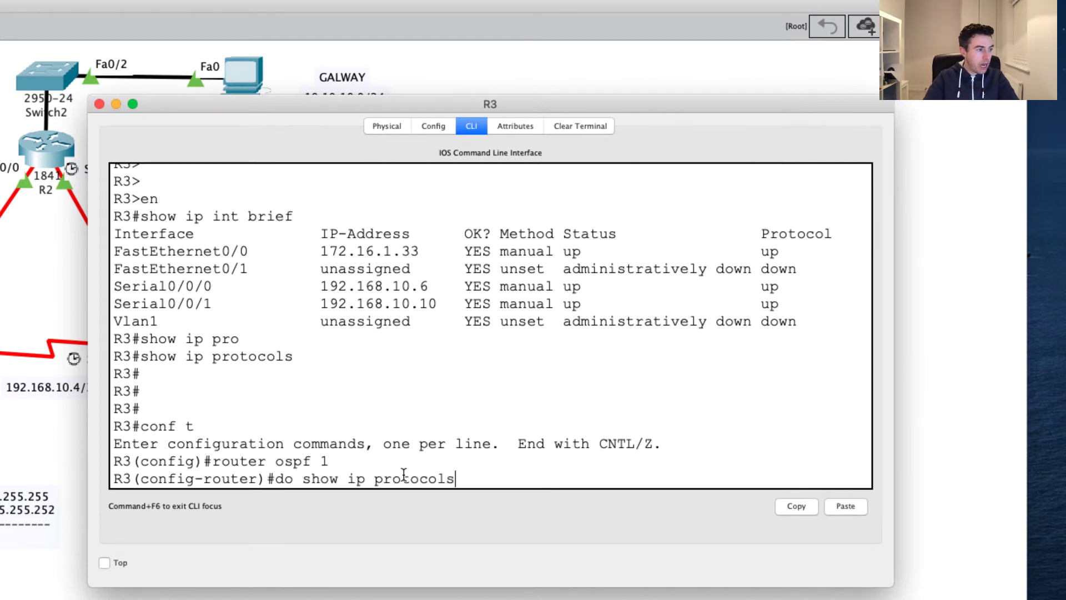
key("Return")
left_click_drag(340, 336, 82, 346)
left_click(355, 353)
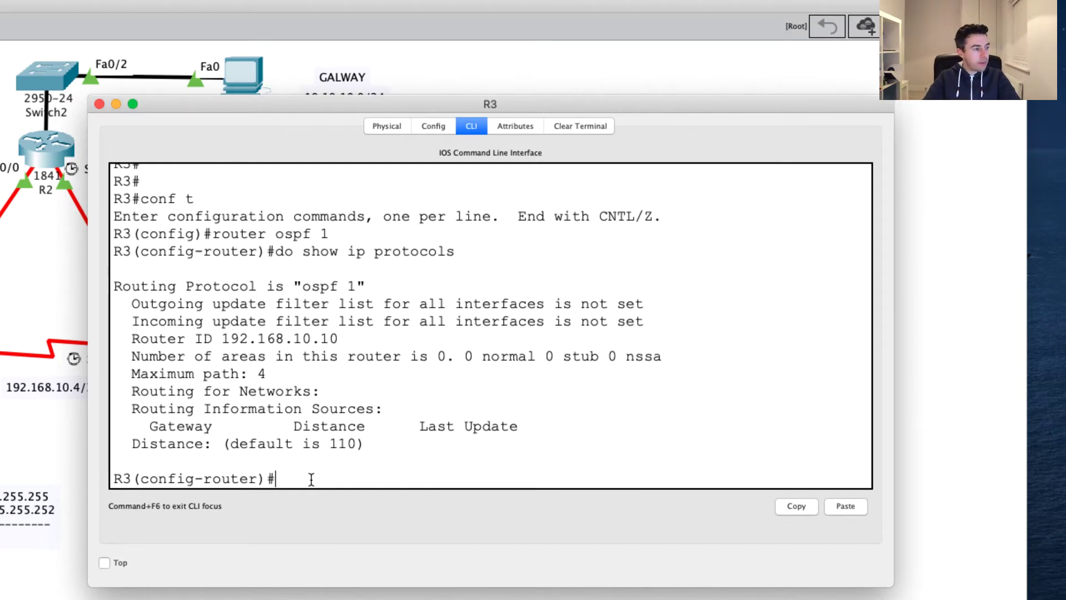
Display R3's interface addresses from router configuration mode with do show ip int brief
type("do show ip int brief")
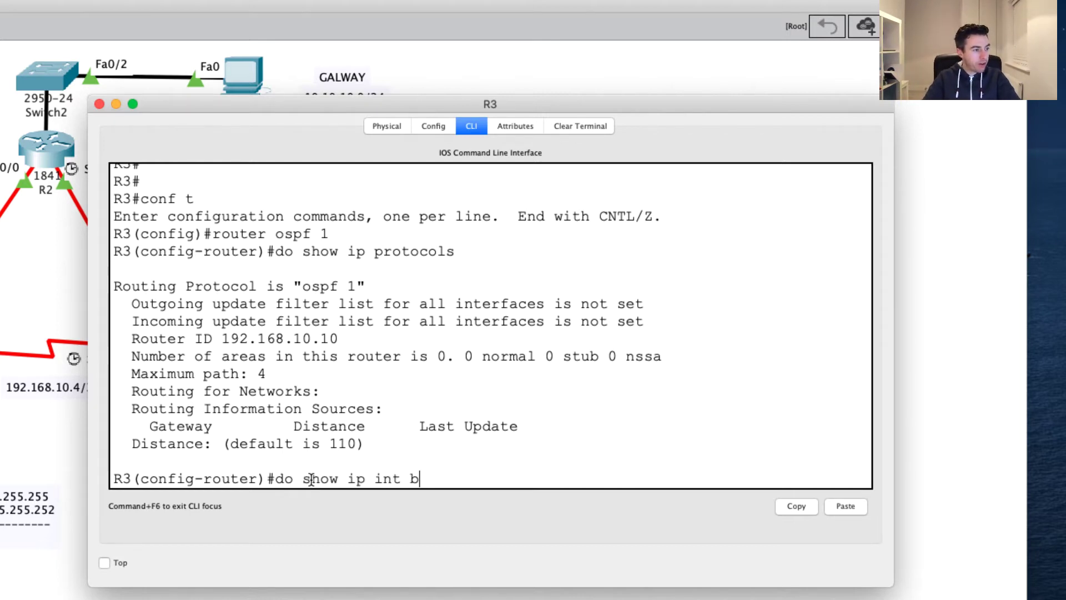
key("Return")
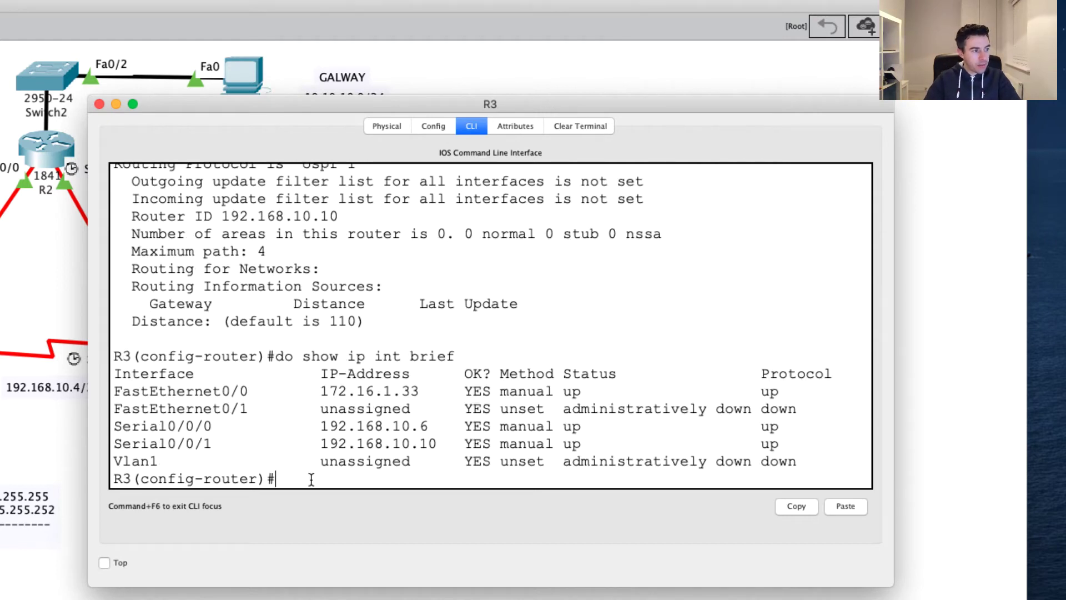
key("Return")
key("Return")
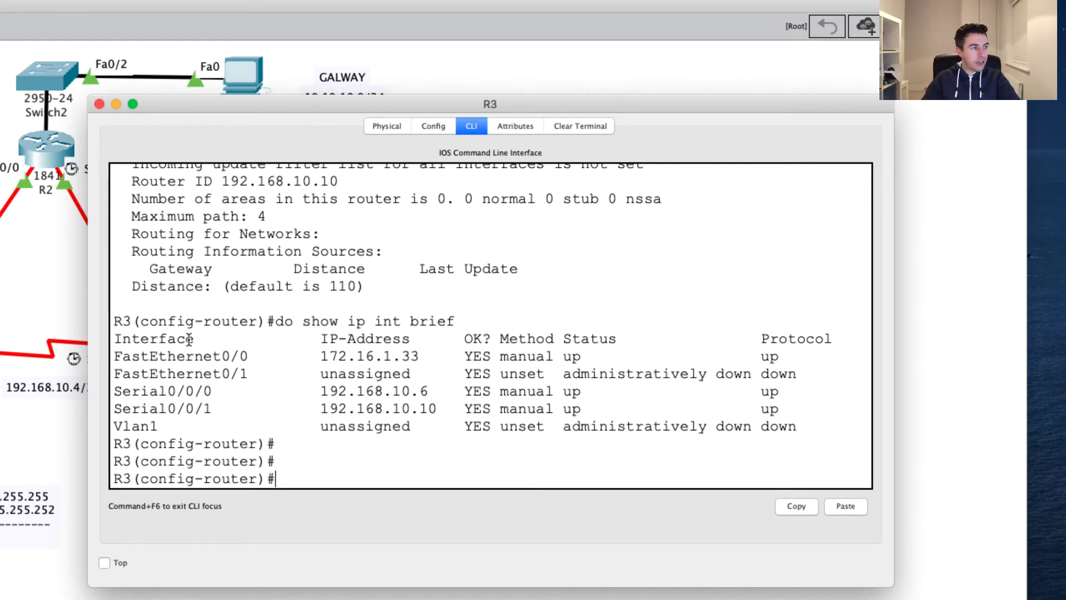
Move R3's window aside to check the network addresses of its serial links in the topology
left_click_drag(332, 109, 476, 18)
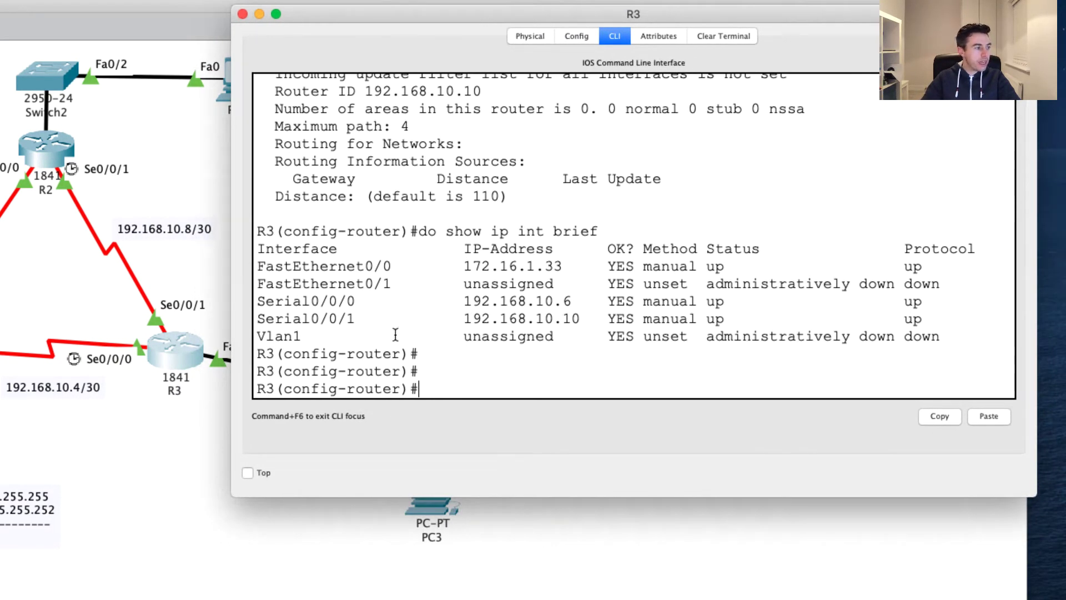
left_click_drag(422, 19, 391, 362)
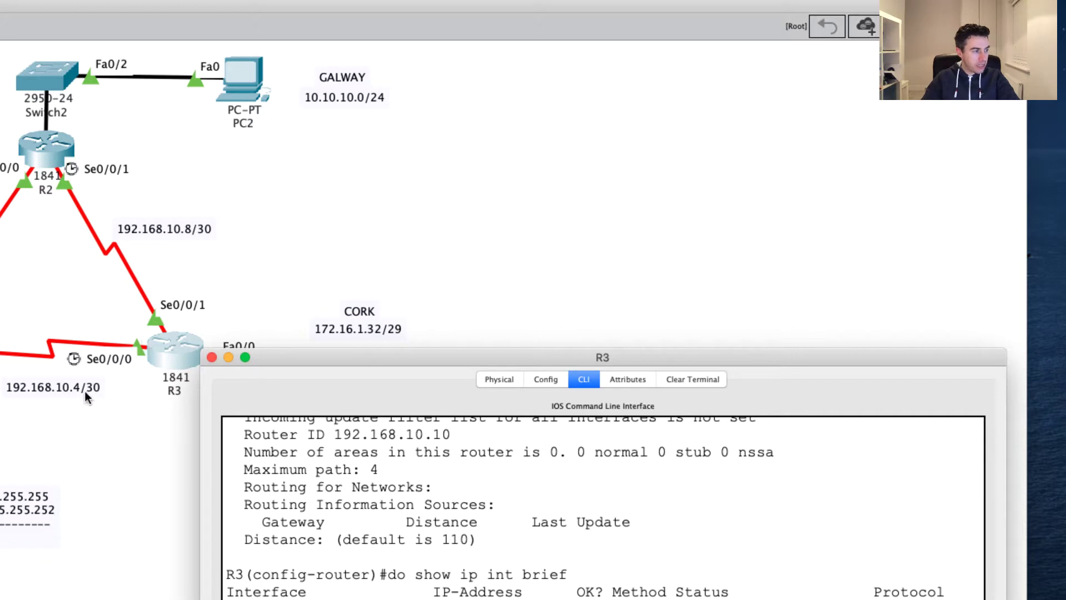
left_click_drag(397, 350, 410, 0)
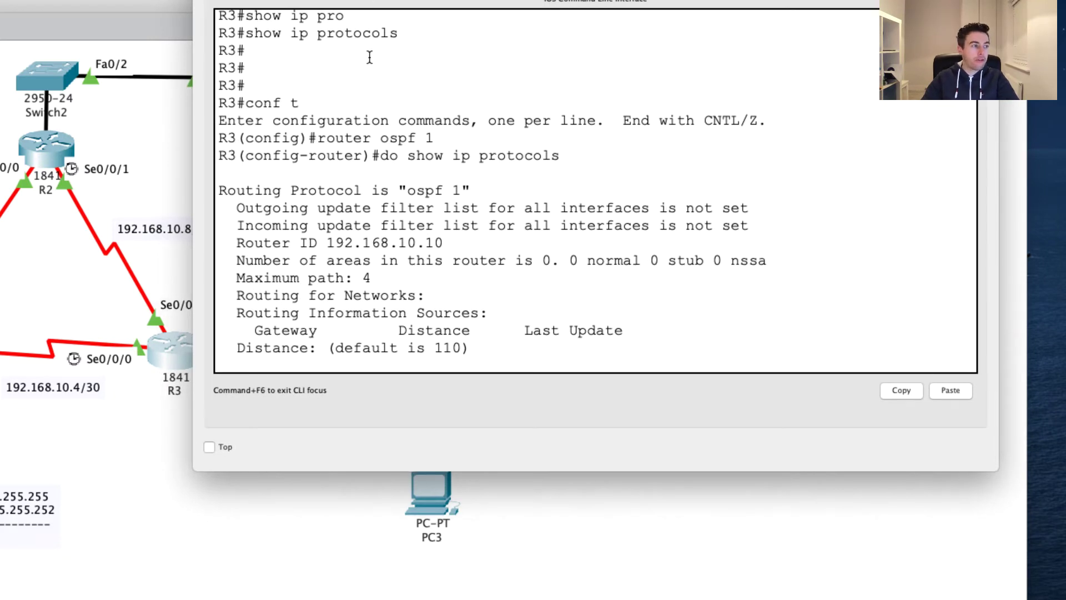
Highlight the earlier do show ip protocols command in R3's output and return to a fresh router configuration prompt
left_click_drag(560, 158, 414, 160)
left_click(428, 163)
type("do show ip int brief")
key("Return")
key("Return")
key("Return")
key("Return")
key("Return")
key("Return")
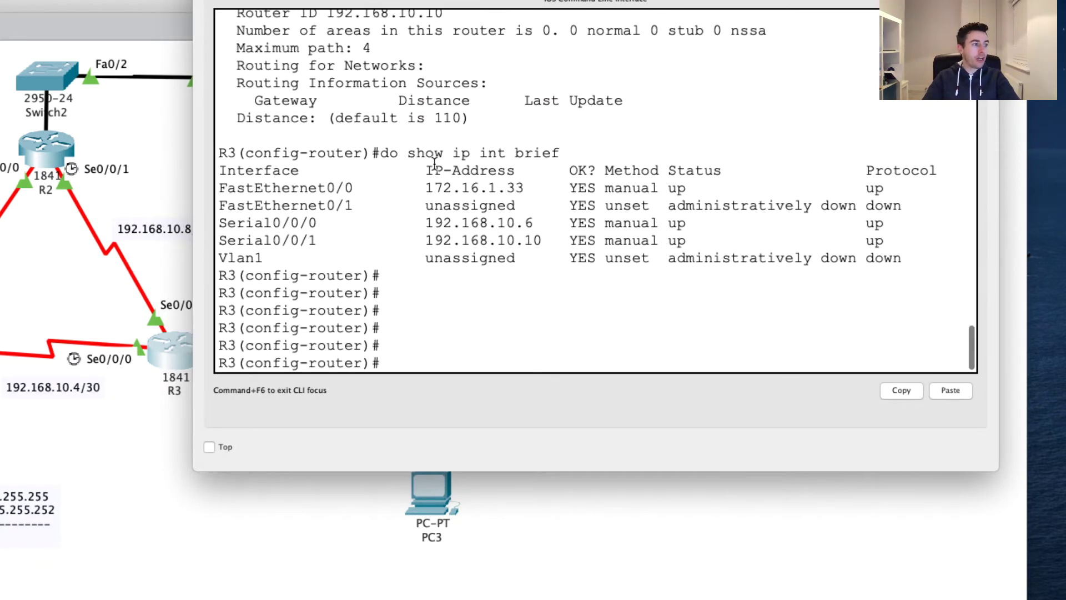
Display R3's running configuration from router configuration mode with the command do show run
type("do sho")
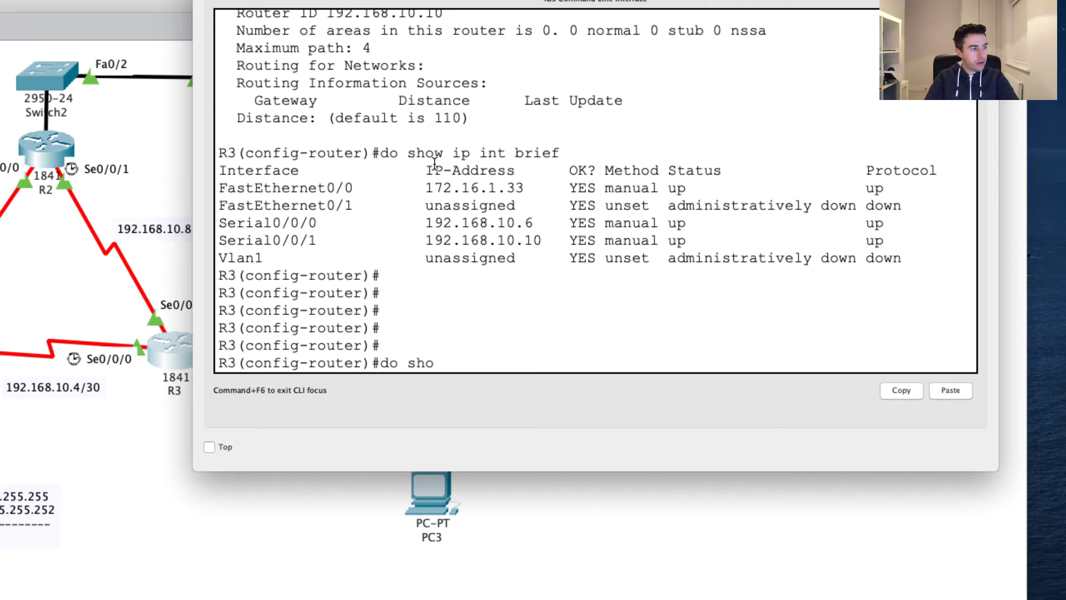
type("w run")
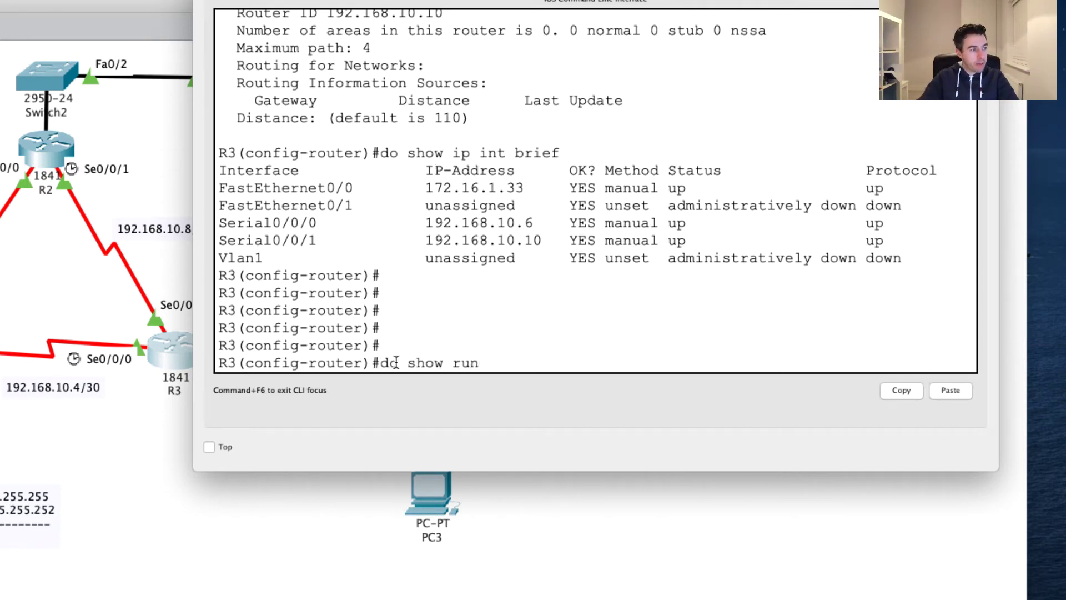
mouse_move(398, 362)
left_mouse_down()
mouse_move(371, 362)
mouse_move(394, 362)
mouse_move(381, 359)
left_mouse_up()
left_click(477, 361)
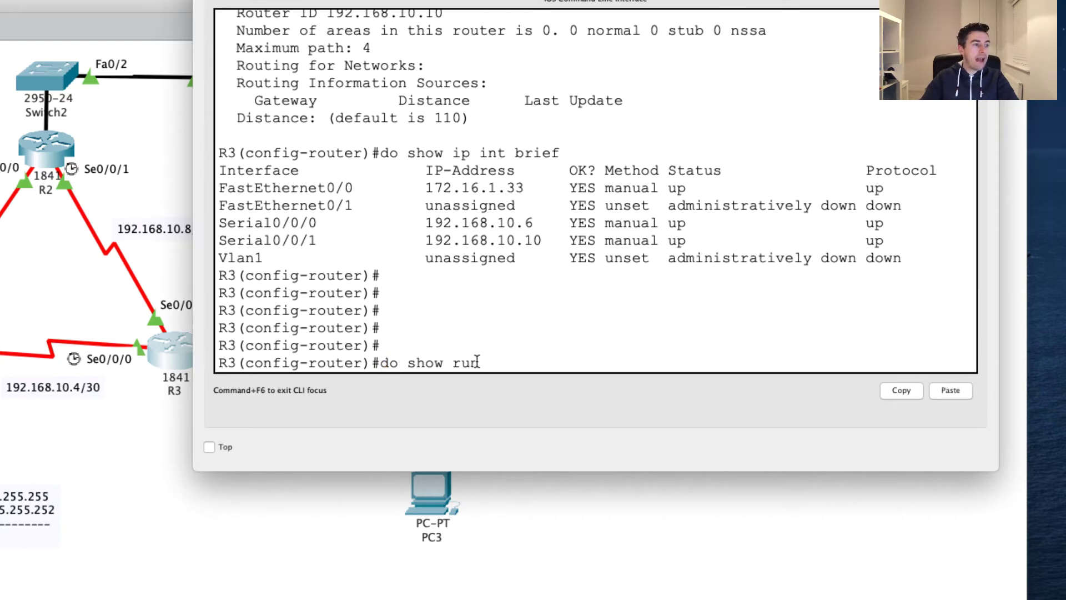
key("Return")
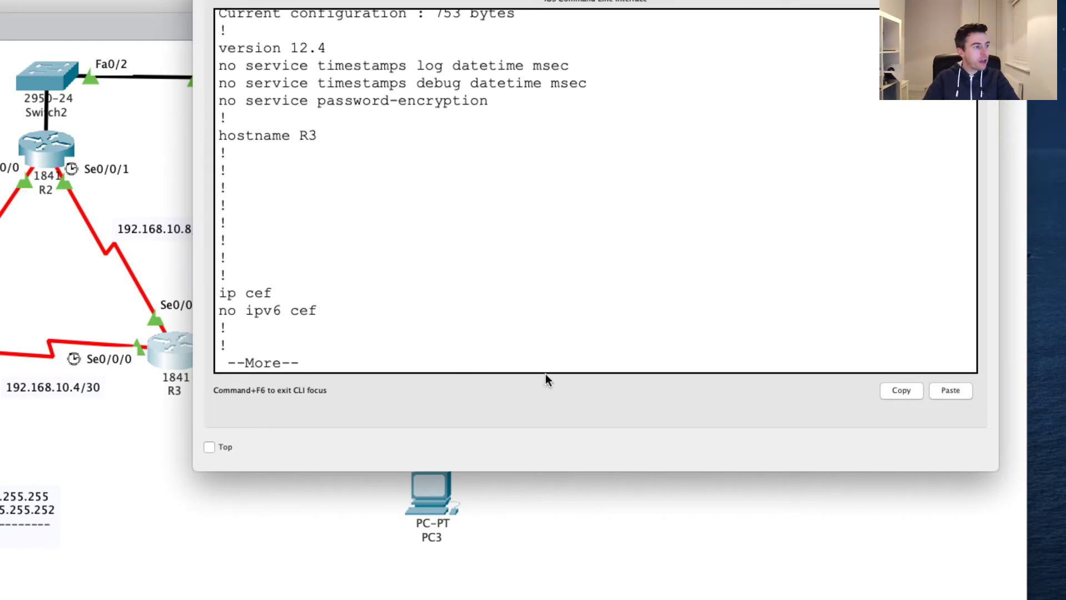
Page through R3's running configuration to FastEthernet0/0 and examine its IP address and subnet mask
key("space")
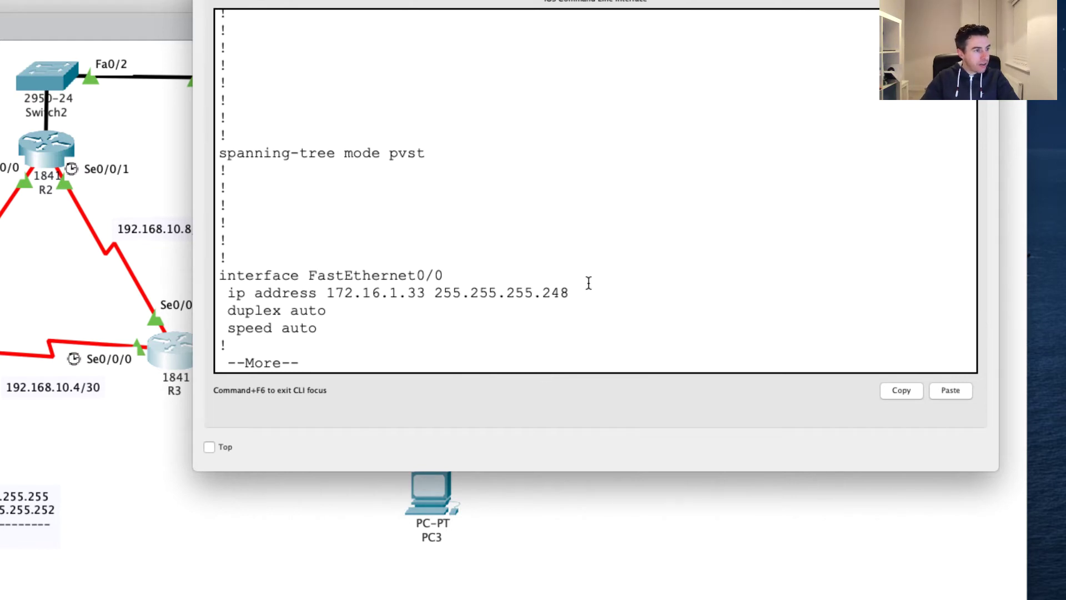
left_click(571, 292)
left_click_drag(569, 293, 325, 291)
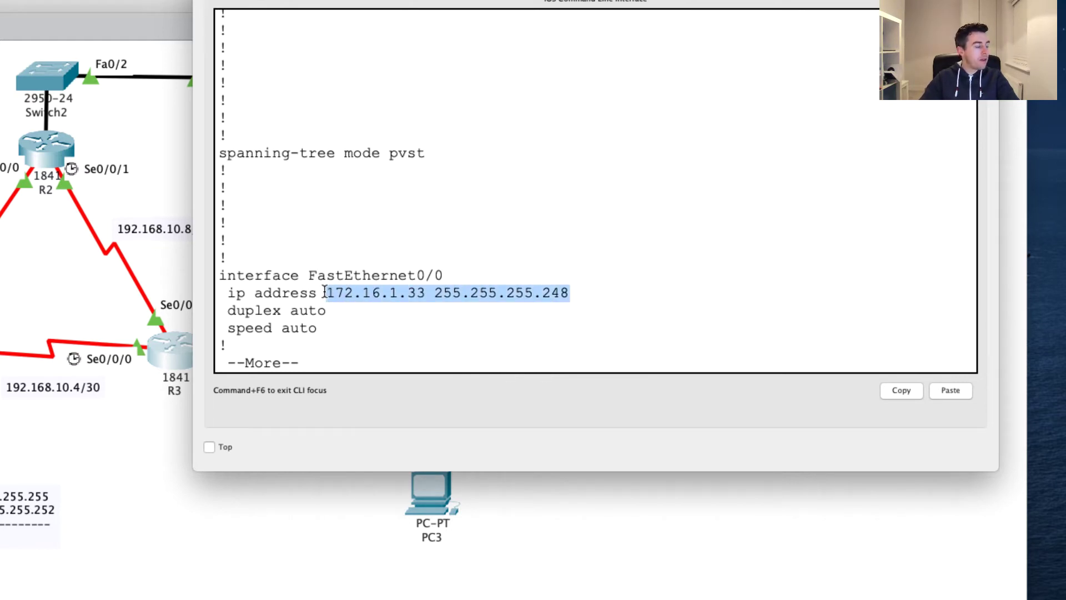
left_click_drag(564, 292, 326, 288)
left_click(543, 229)
Examine the IP addresses and subnet masks of Serial0/0/0 and Serial0/0/1 in R3's running configuration, and leave the listing
key("space")
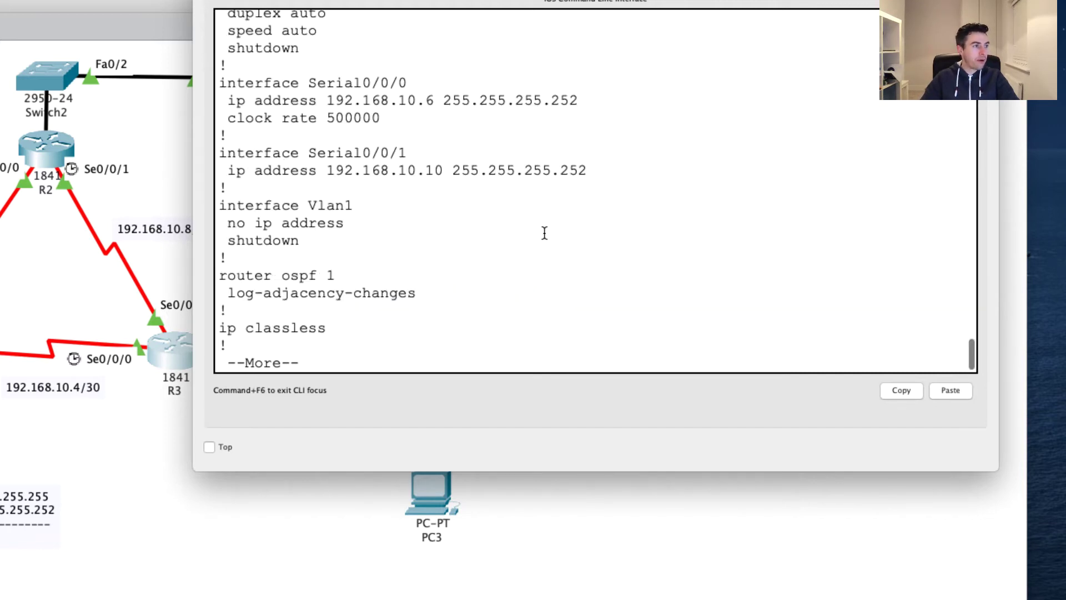
left_click_drag(594, 170, 362, 159)
left_click_drag(586, 100, 452, 100)
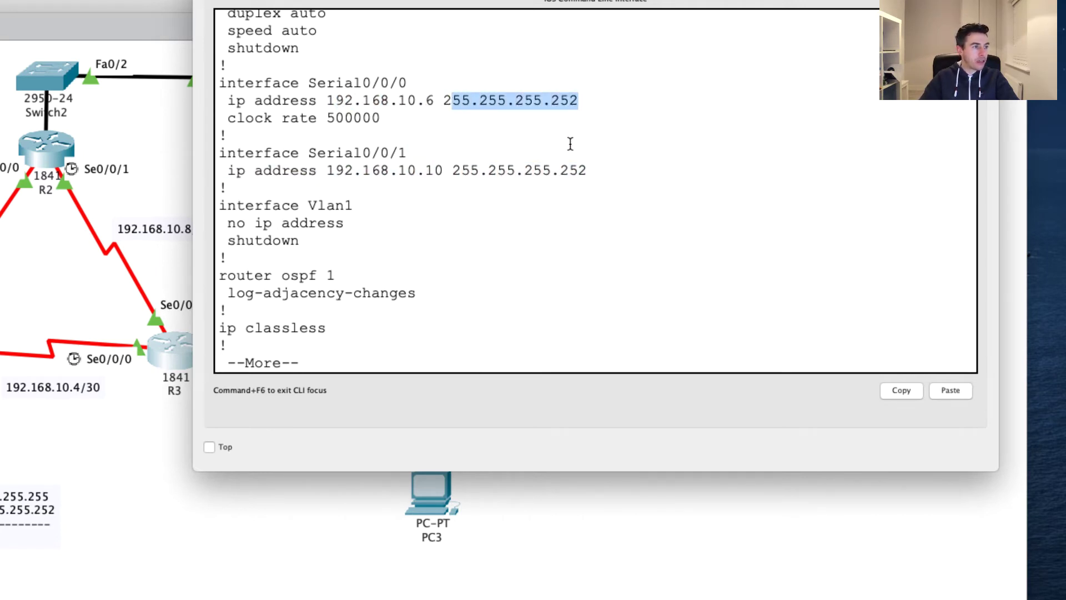
left_click_drag(589, 176, 470, 171)
key("super+c")
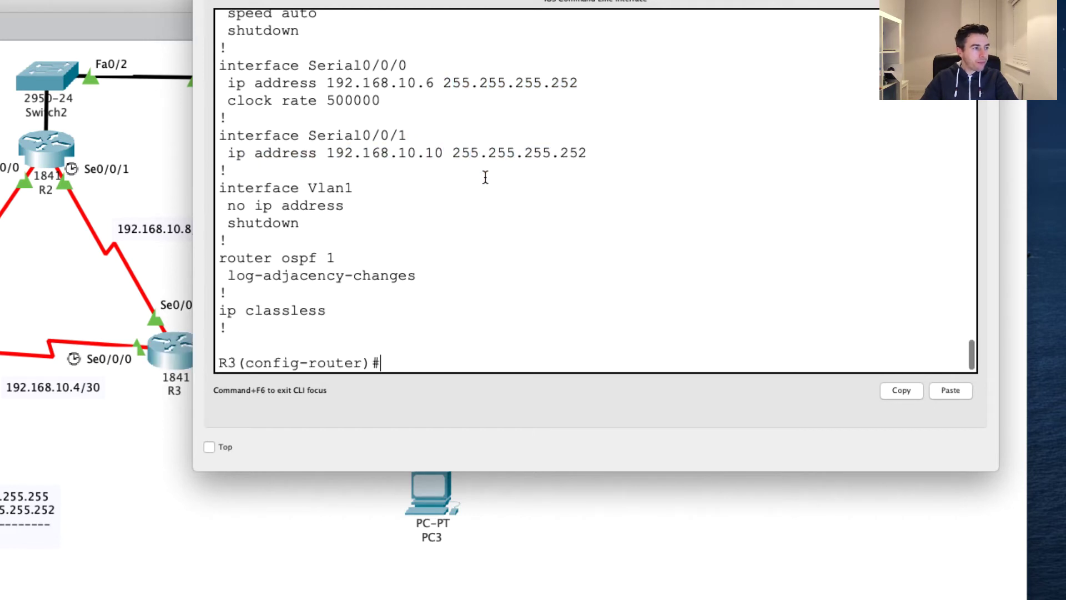
List R3's interfaces with their IP addresses and status using the command do show ip int brief
key("Return")
key("Return")
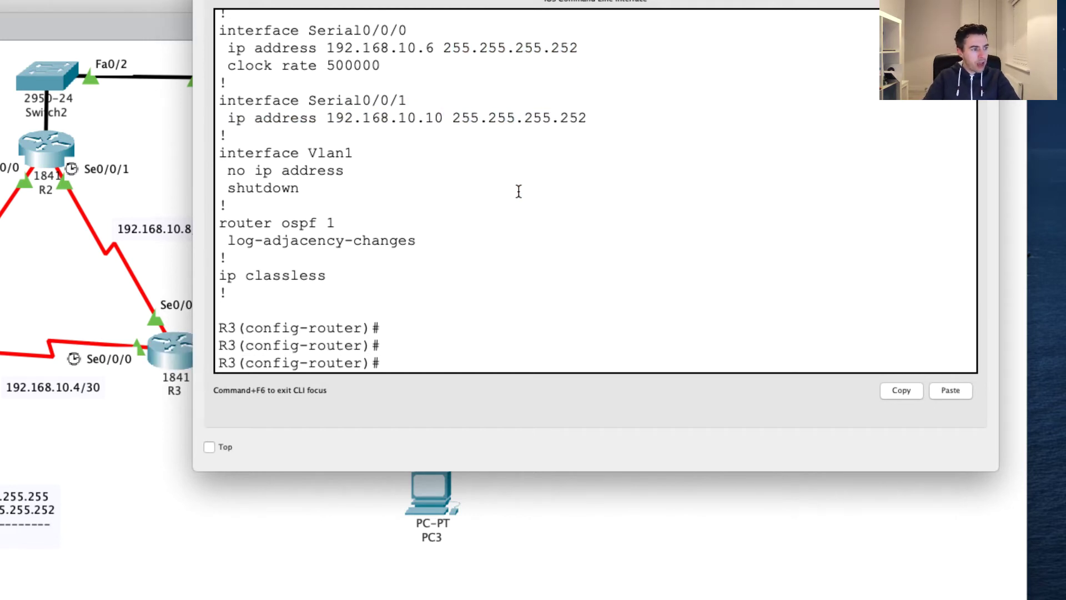
key("Up")
key("Up")
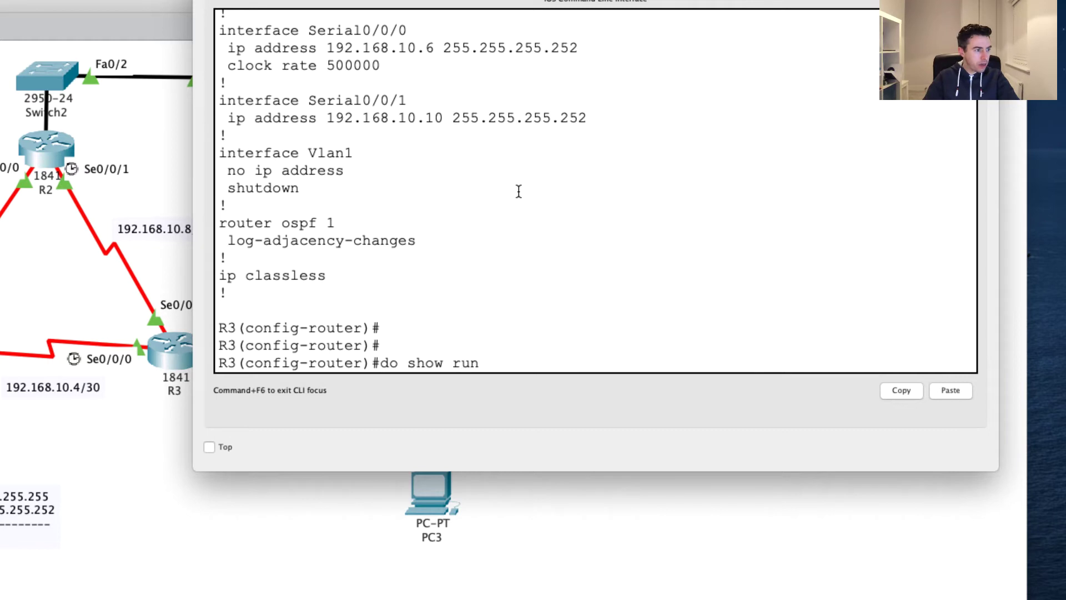
key("Down")
key("Return")
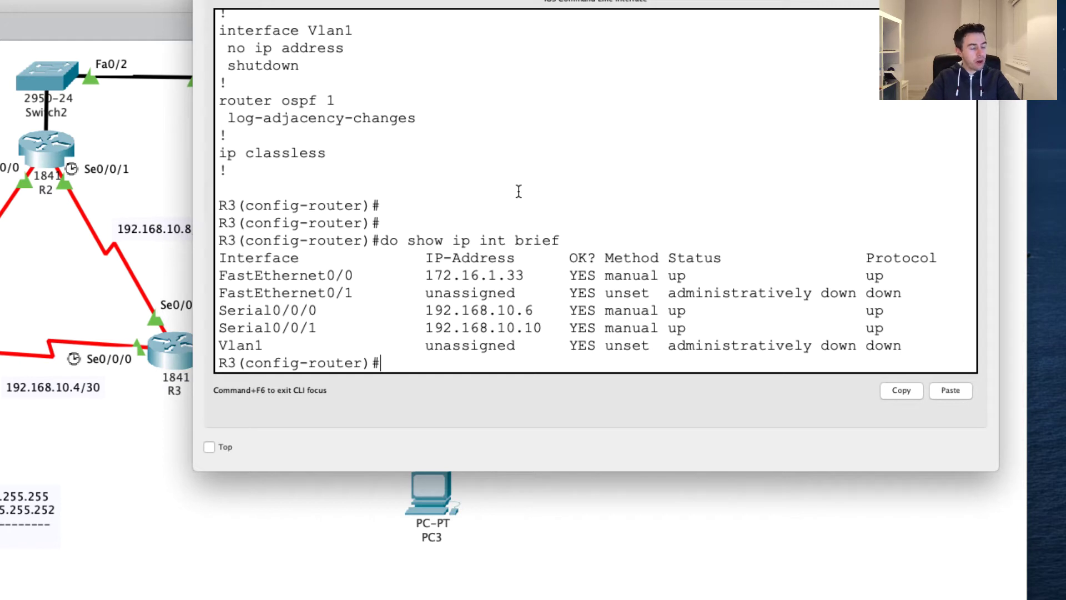
Begin R3's OSPF network statement with the Cork LAN address 172.16.1.32, checking the address against the topology label
type("network")
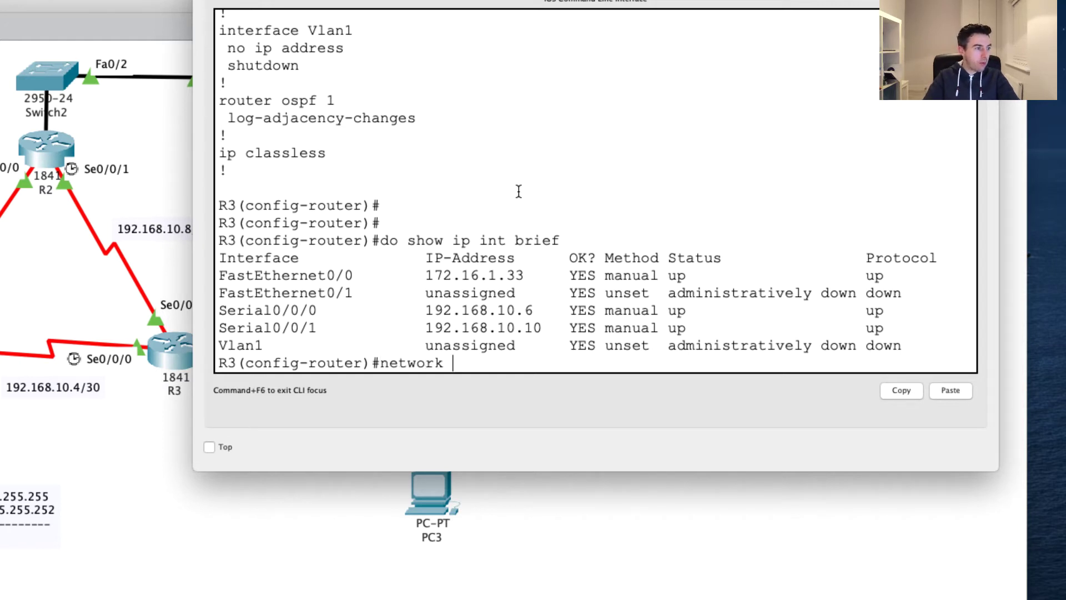
type(" 1")
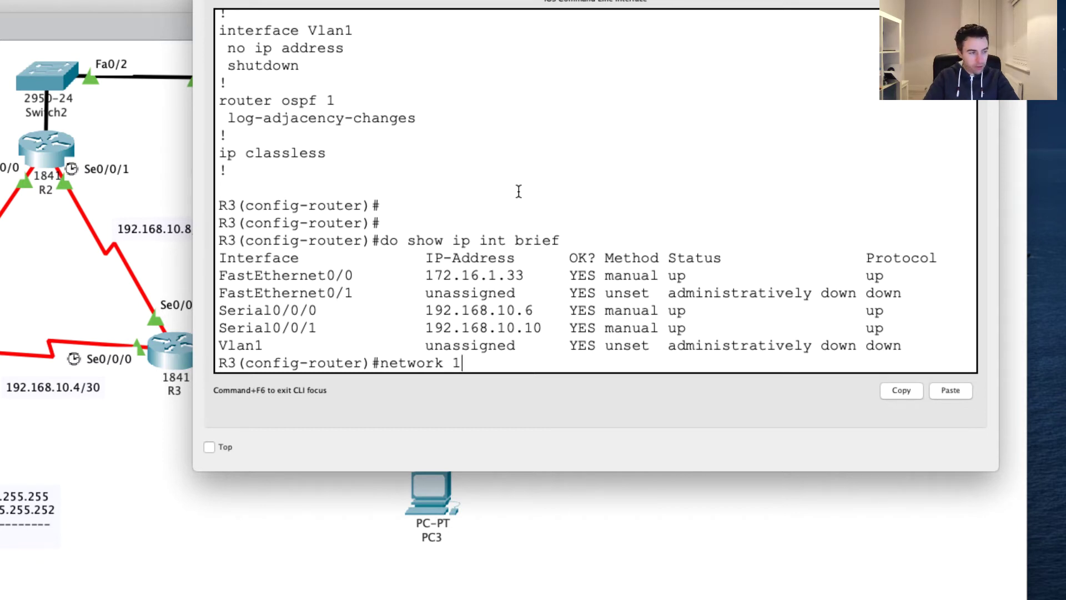
type("72.16.1.")
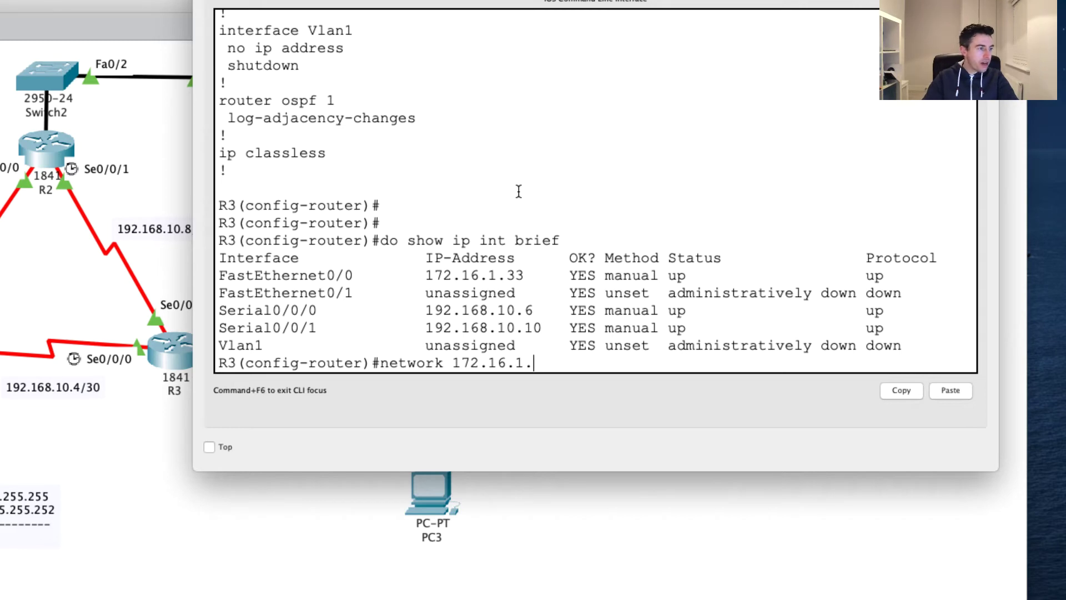
left_click_drag(549, 3, 452, 417)
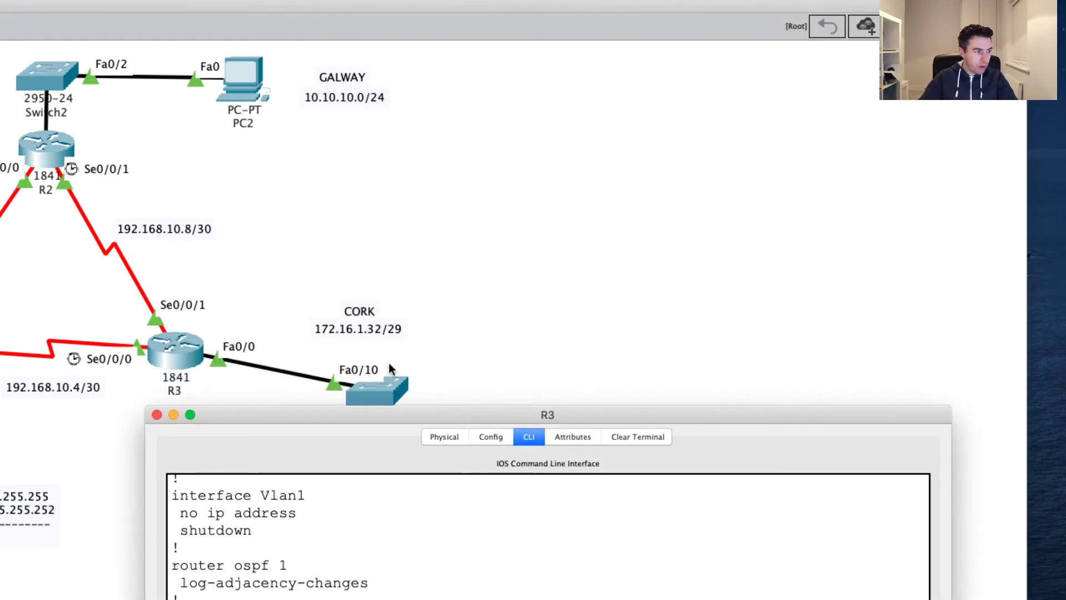
left_click_drag(384, 414, 455, 2)
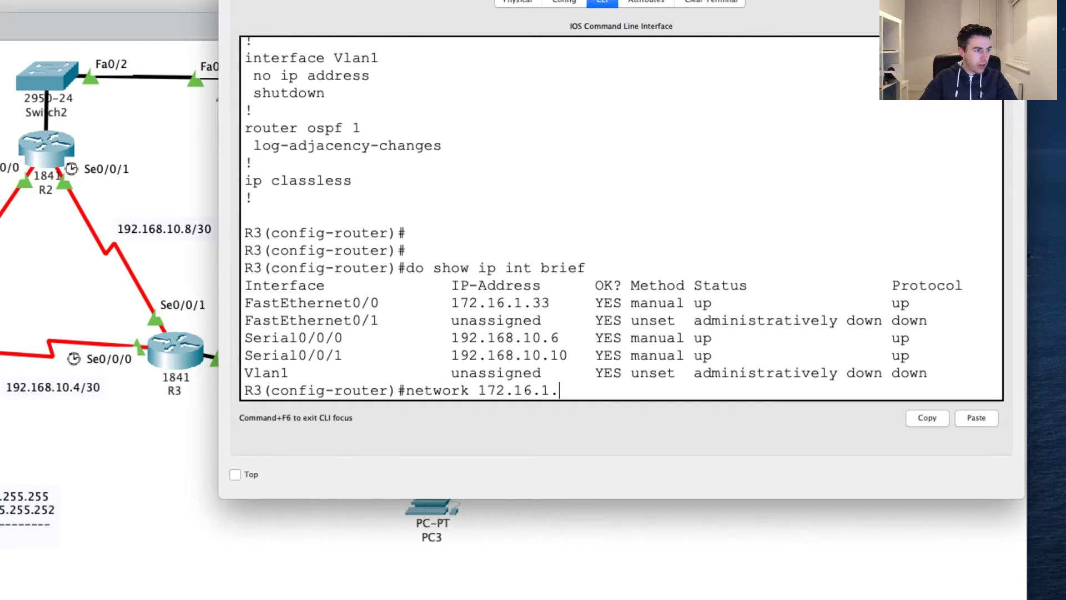
type("32")
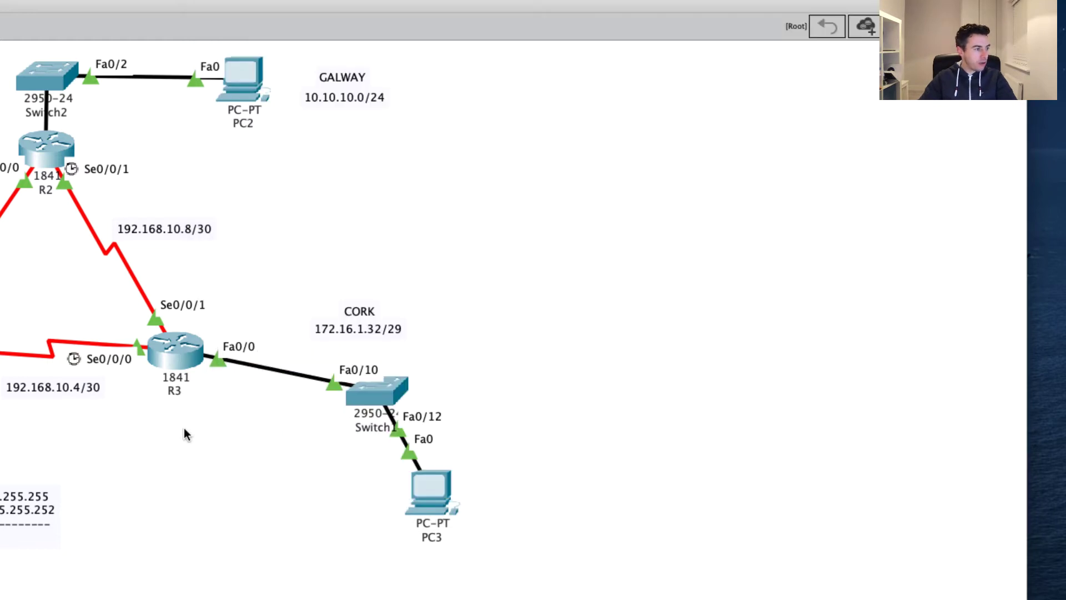
Place a text note in the empty area above the Cork network and enter the /29 subnet mask 255.255.255.248
left_click(187, 435)
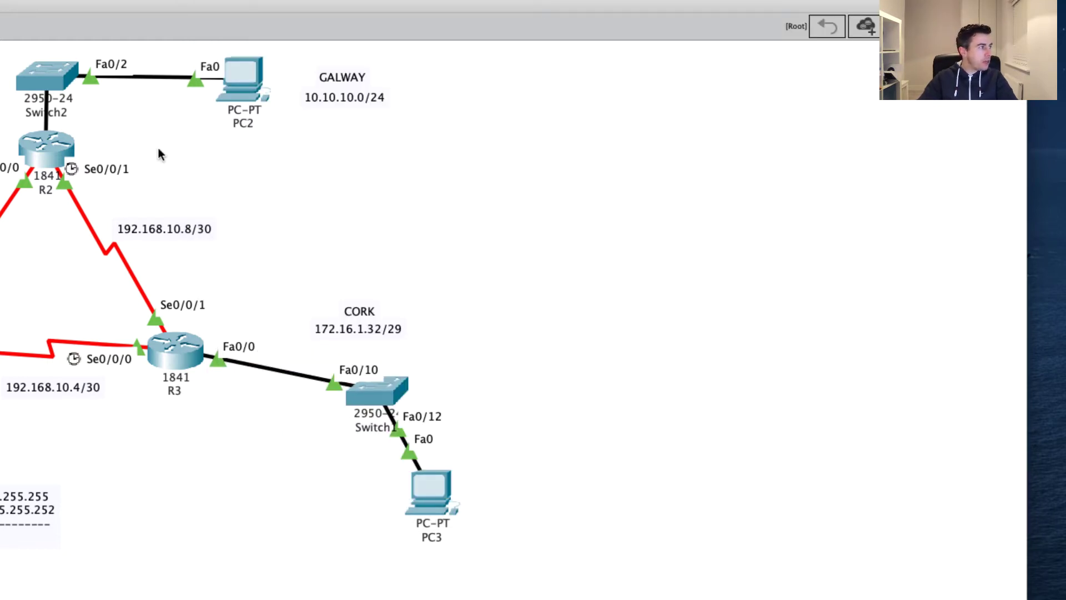
left_click(447, 229)
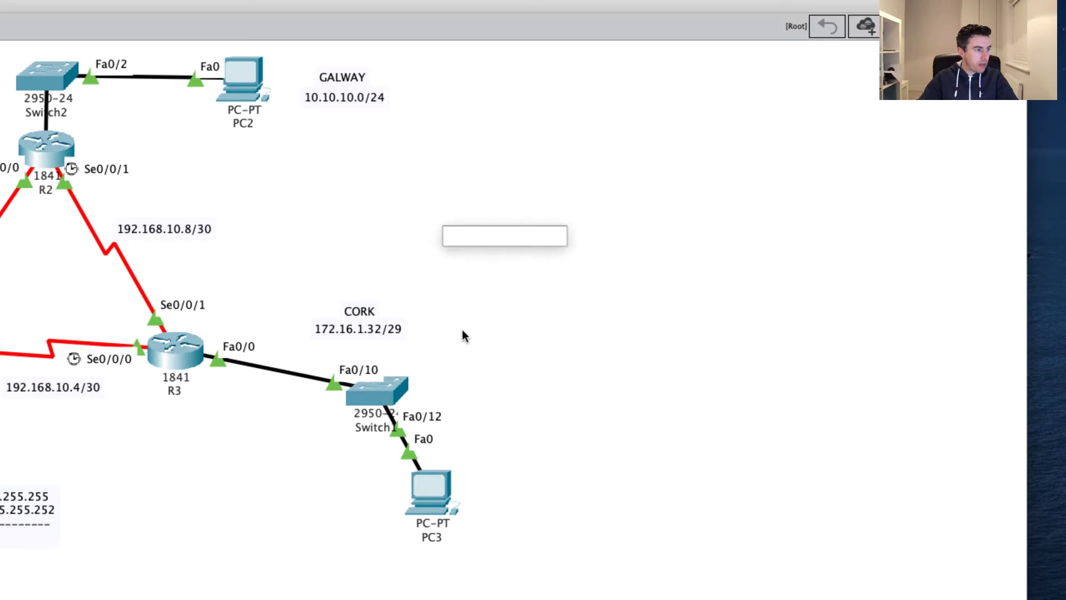
left_click(377, 331)
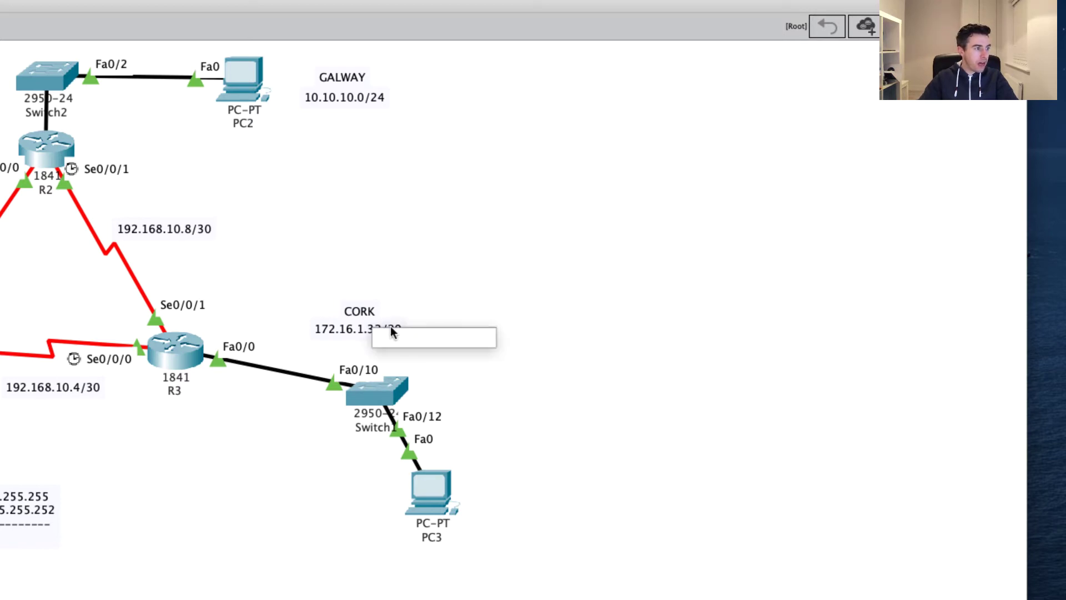
left_click(477, 209)
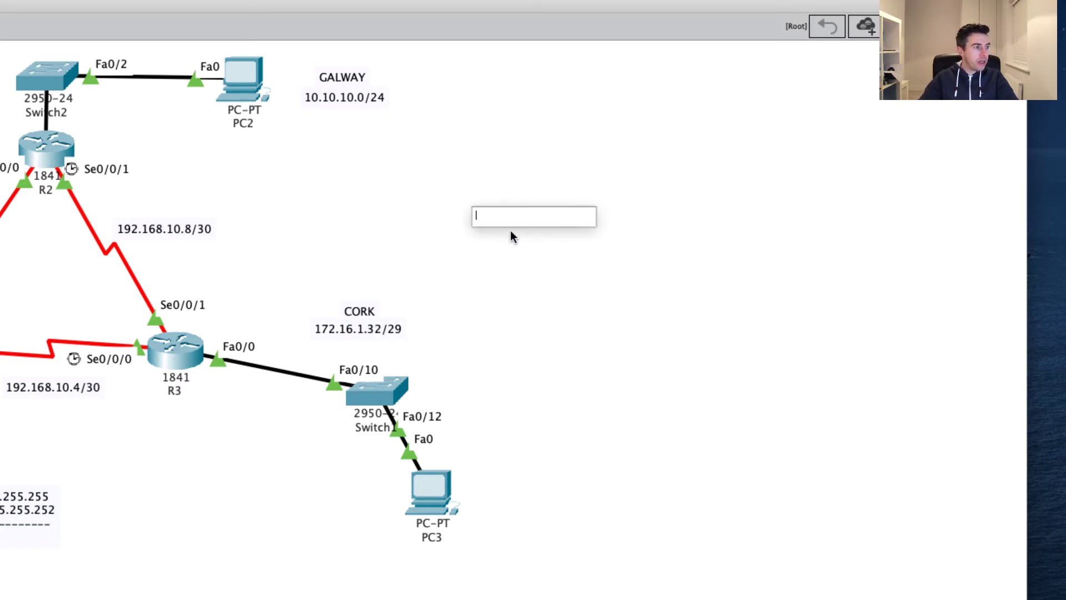
type("255.255.255.")
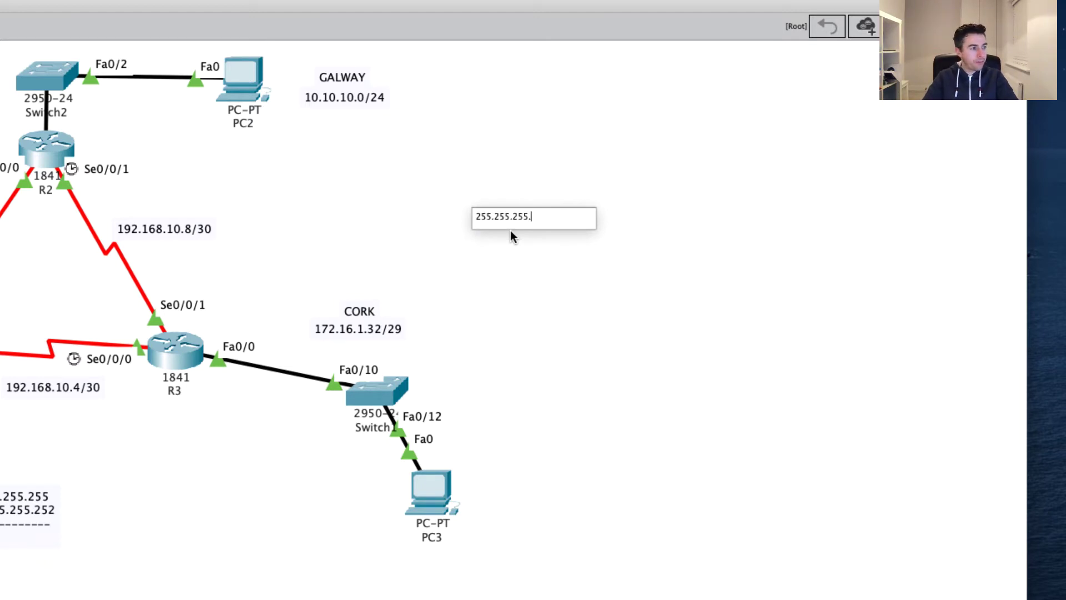
type("24")
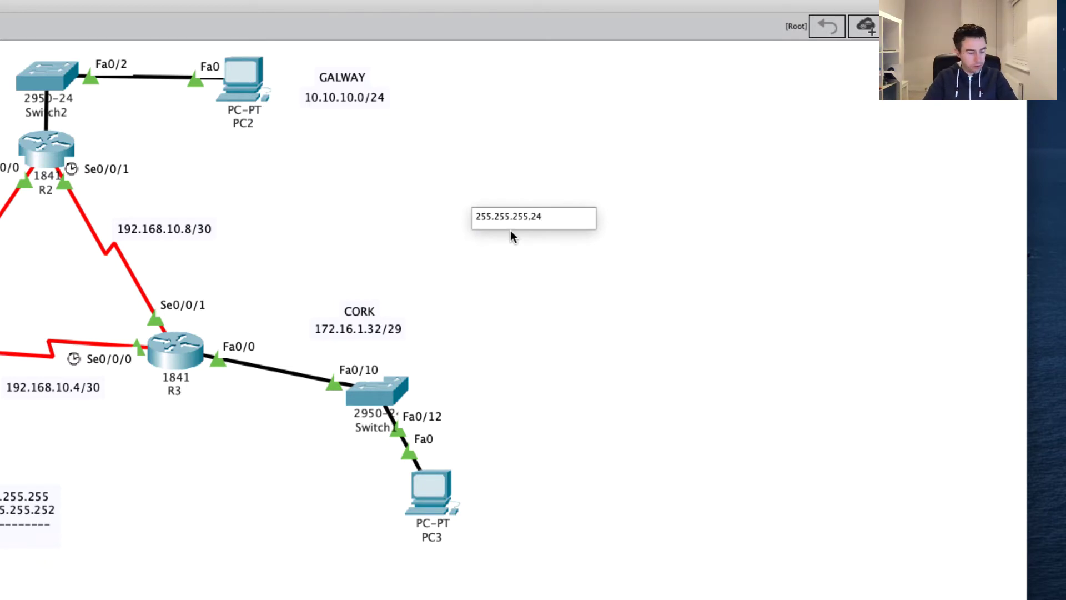
type("8")
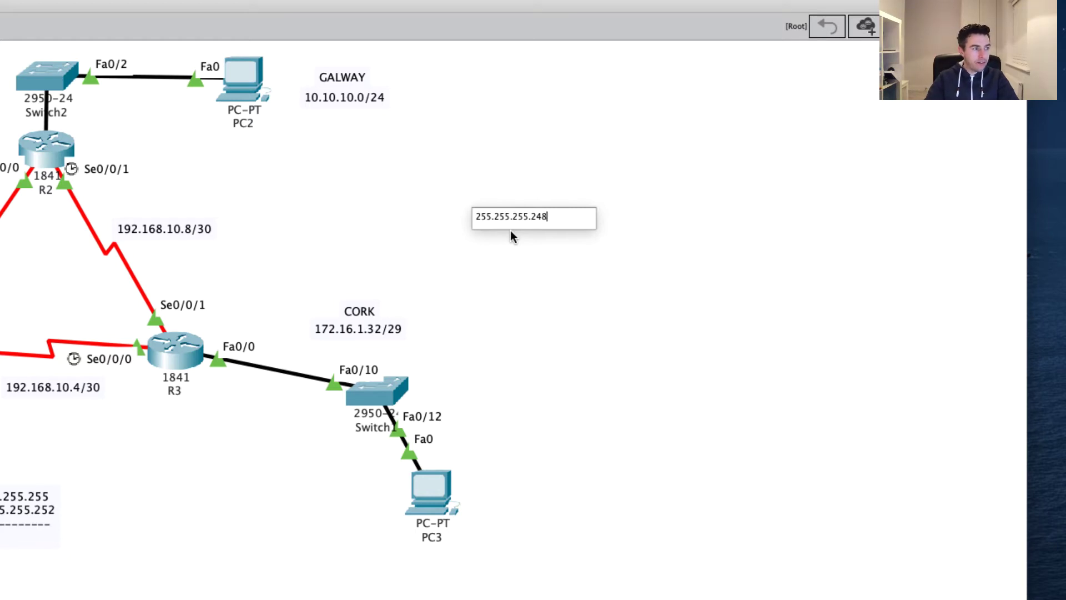
Insert 255.255.255.255 on its own line above the subnet mask in the note
key("Left")
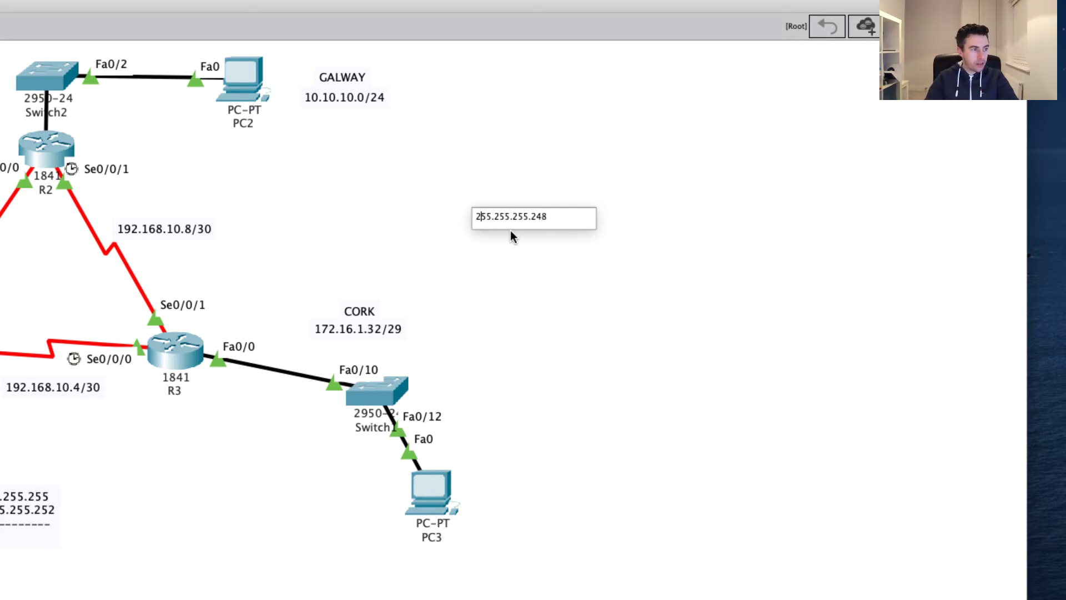
type("55.2")
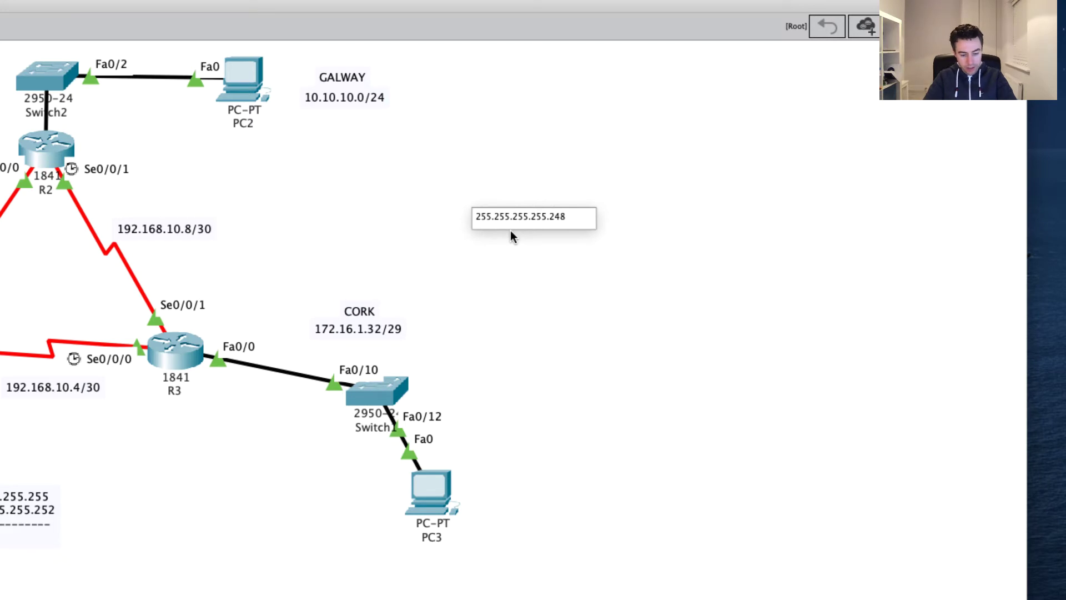
type("55.255.255 2")
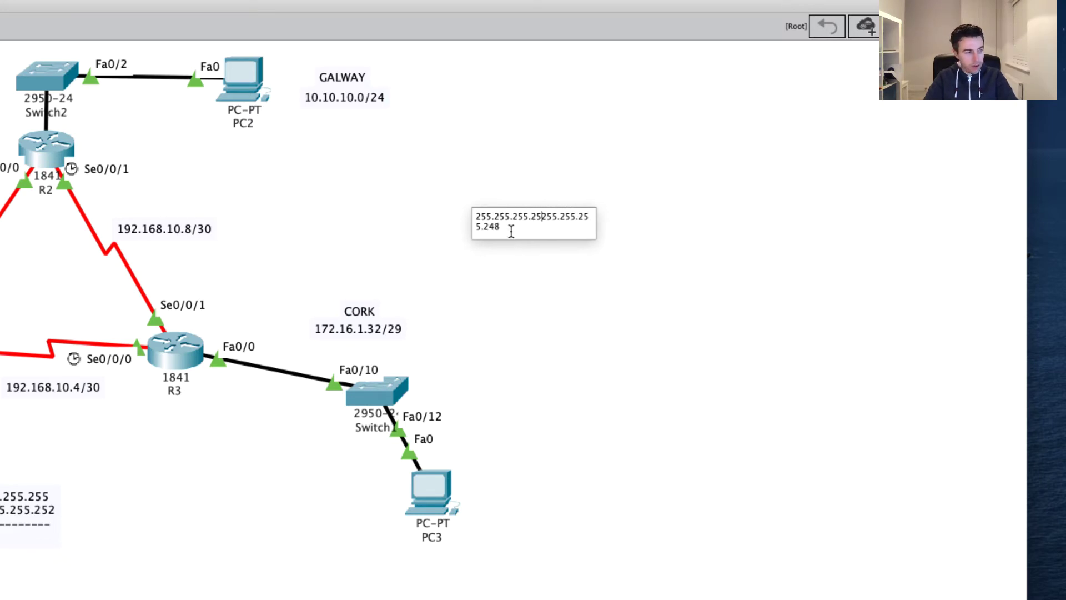
type("5")
key("Return")
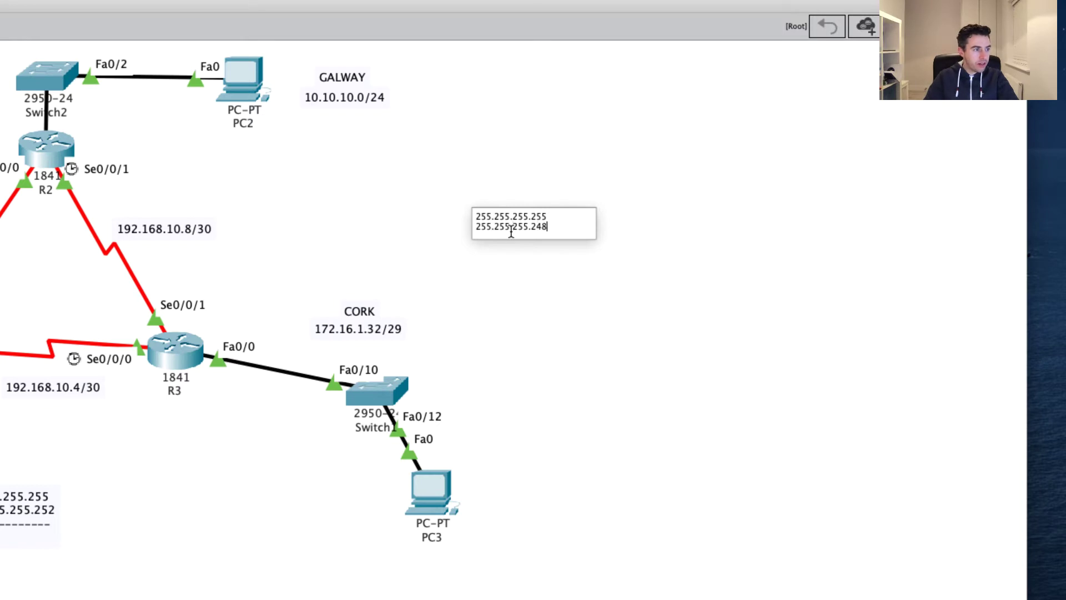
Add a dashed line below the masks in the note and enter the wildcard mask 0.0.0.7 beneath it
key("Return")
type("---------------")
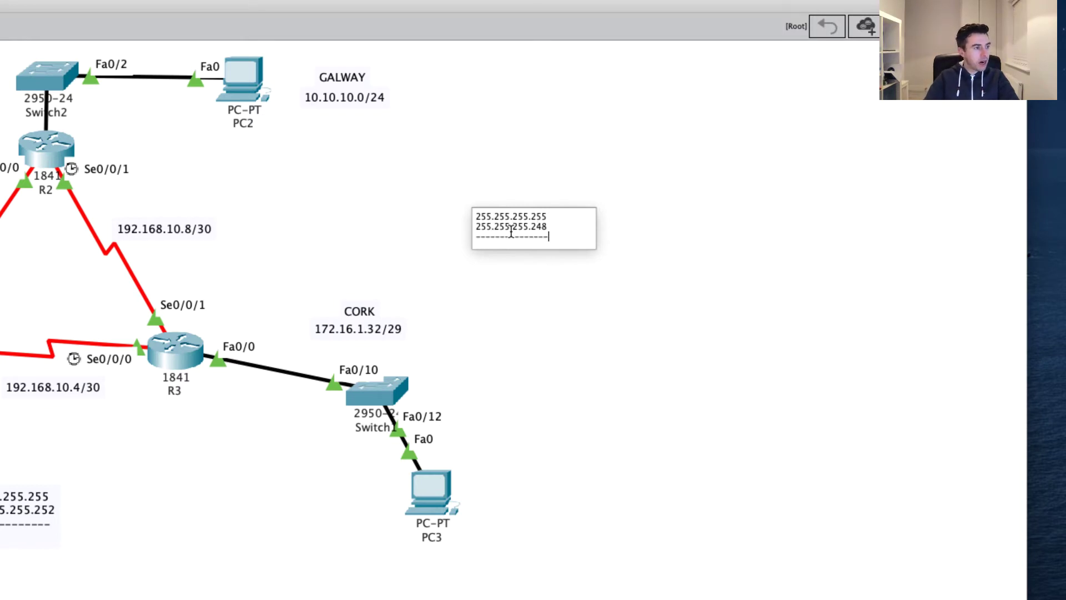
key("Return")
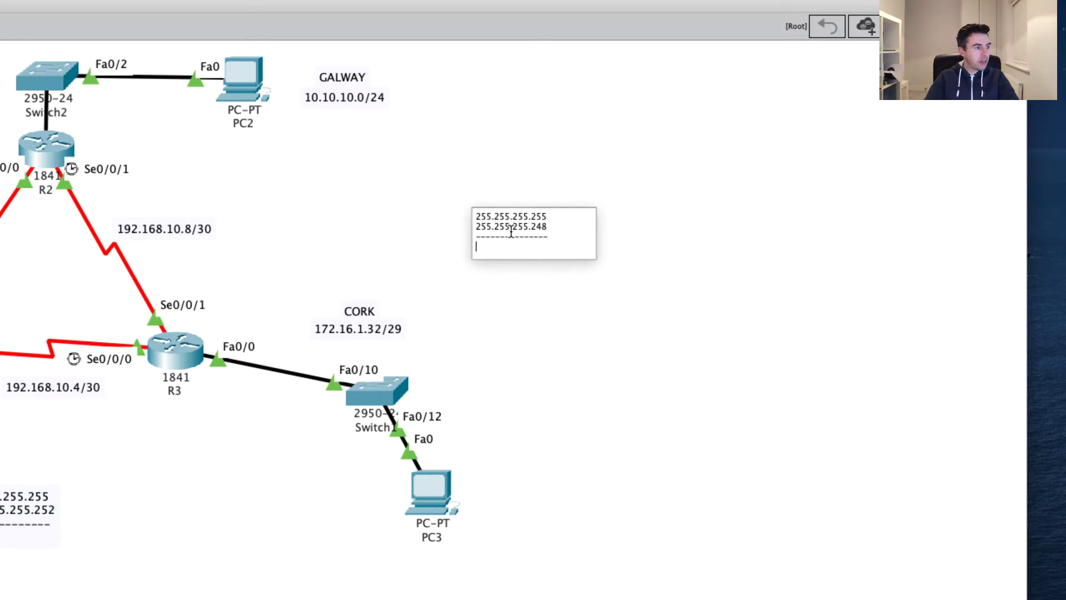
type("0.0.0.")
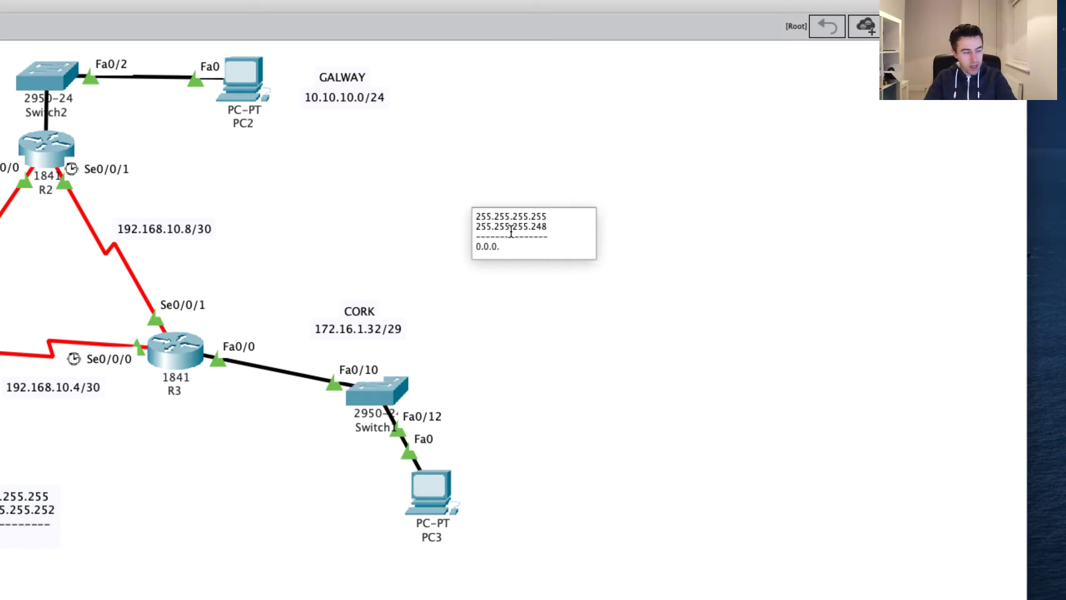
type("7")
left_click(182, 359)
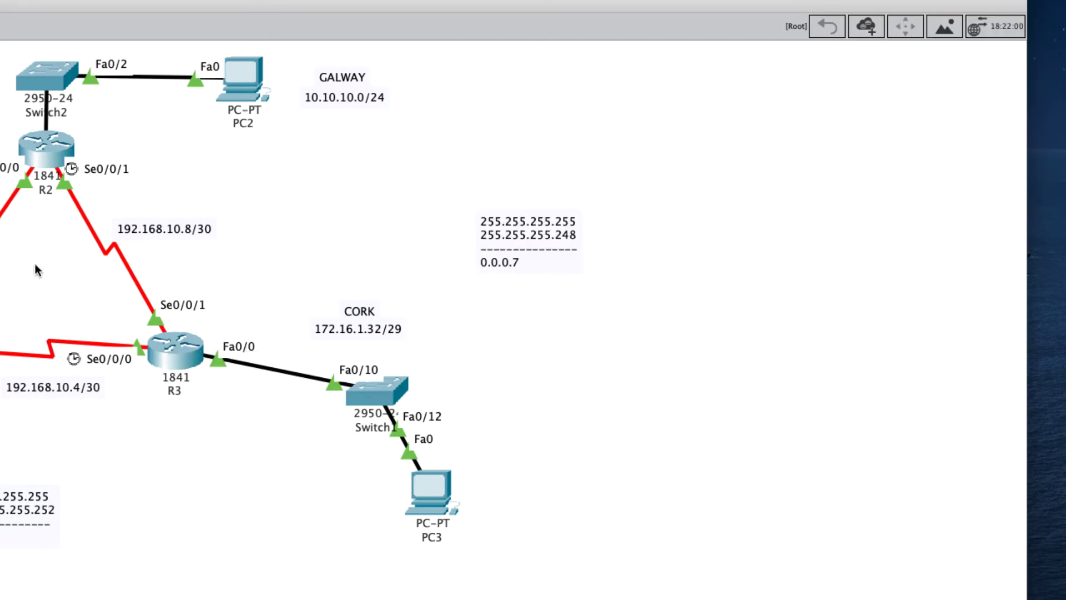
Return to R3's command line and complete the Cork network statement with wildcard mask 0.0.0.7 and area 0
double_click(179, 347)
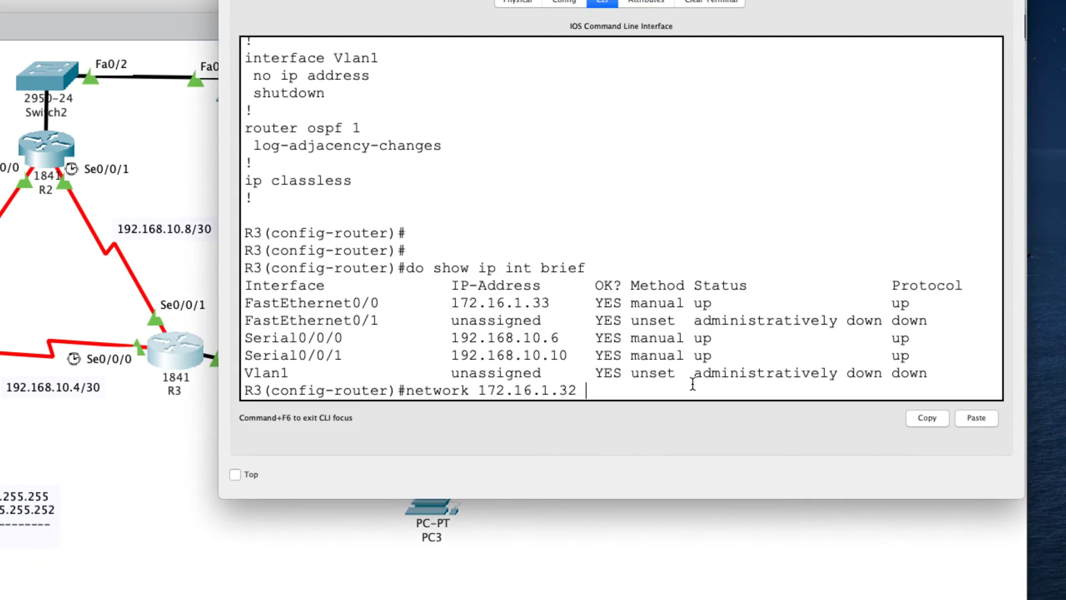
type("0.0.0.7 area 0")
key("Return")
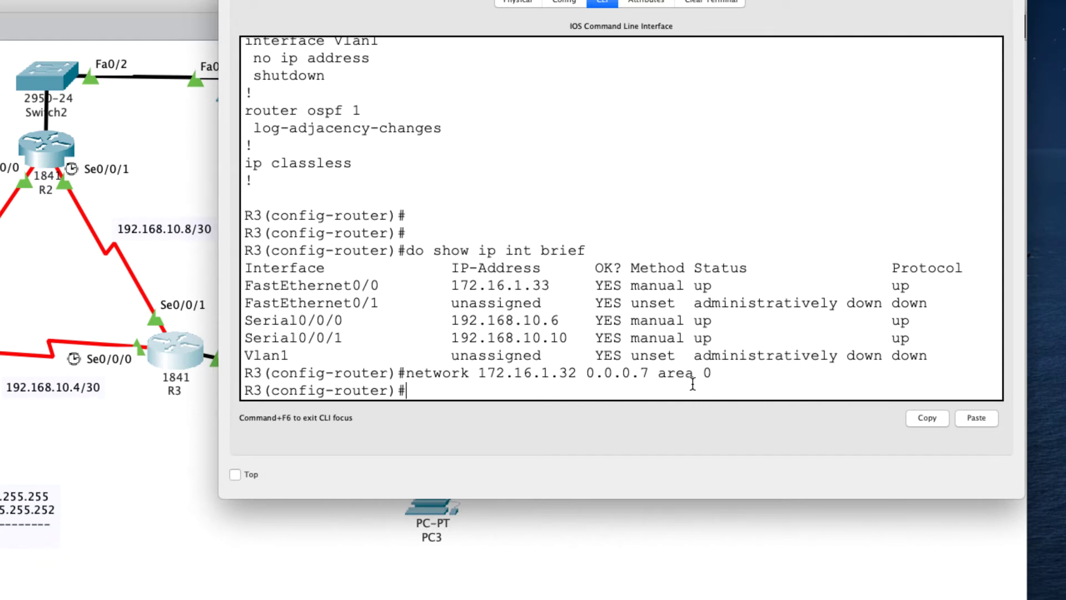
Recall R3's last network statement and change its wildcard mask to 0.0.0.3
key("Up")
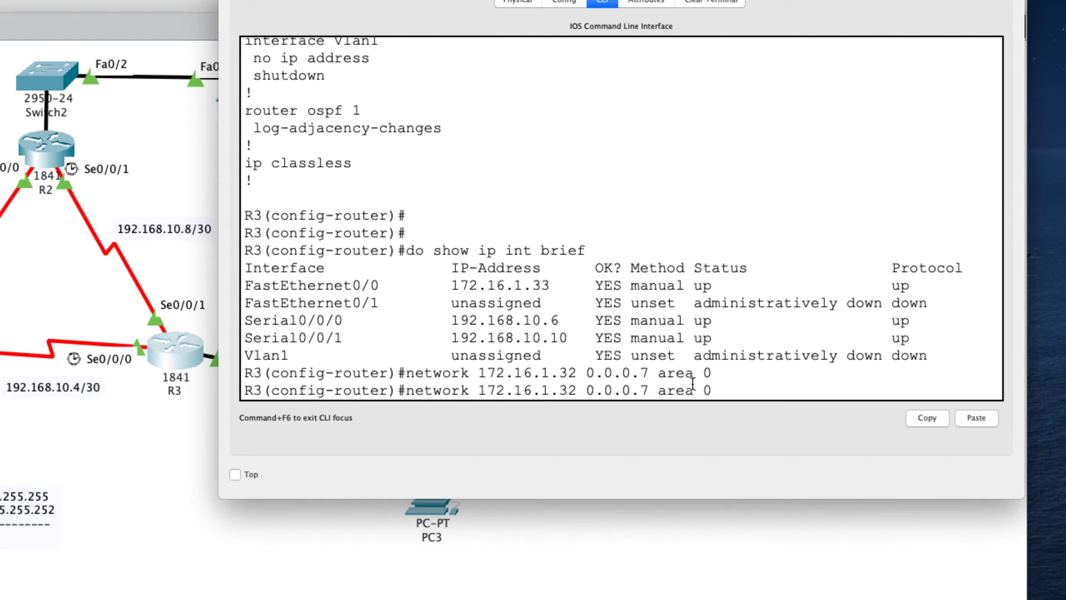
key("Left")
key("Left")
key("Left")
key("Left")
key("Left")
key("Left")
key("Left")
key("BackSpace")
type("3")
Replace the network address in the recalled statement with 192.168.10.4 and submit it for area 0 on R3
key("BackSpace")
key("BackSpace")
key("BackSpace")
key("BackSpace")
key("BackSpace")
key("BackSpace")
key("BackSpace")
key("BackSpace")
key("BackSpace")
key("BackSpace")
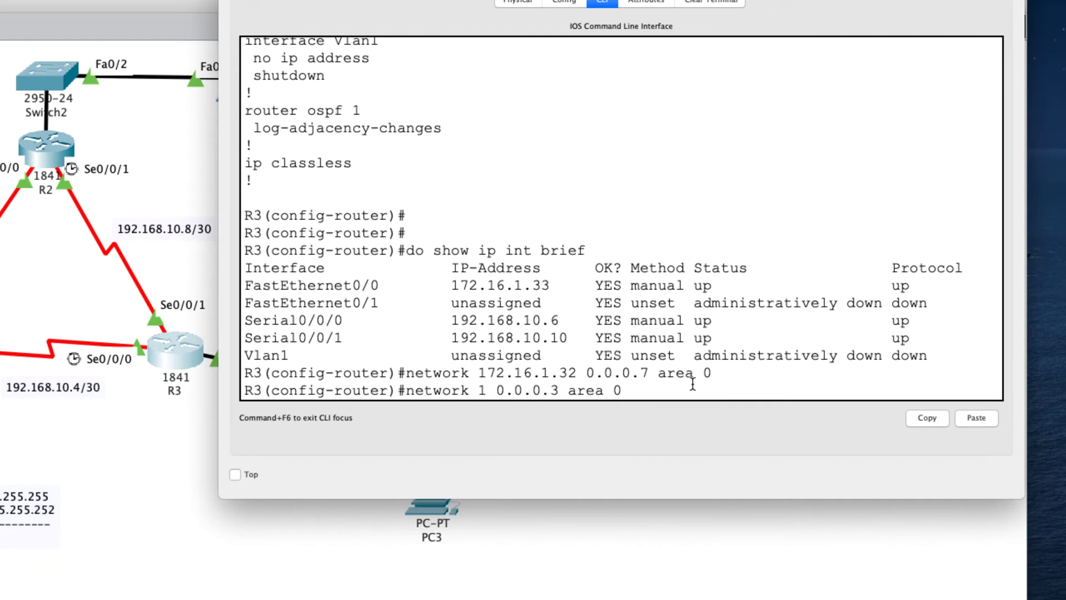
type("92.")
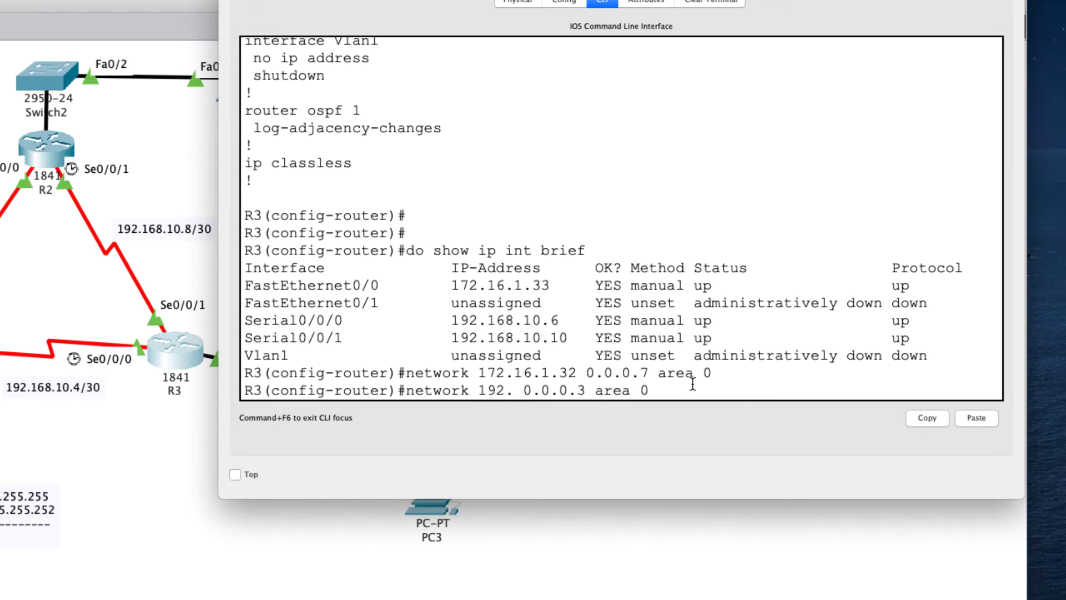
type("1")
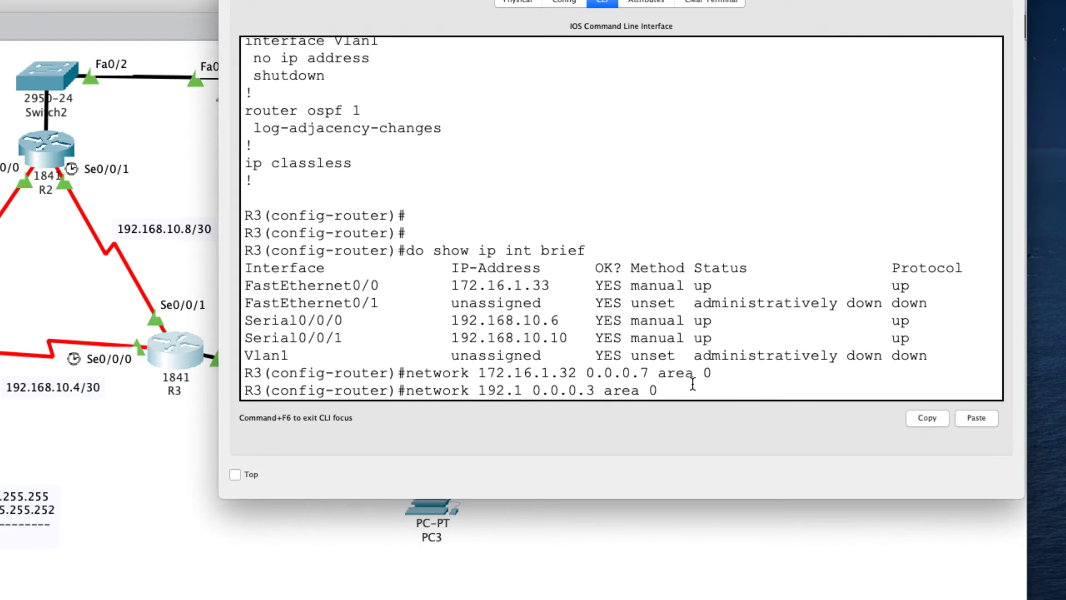
type("68.1")
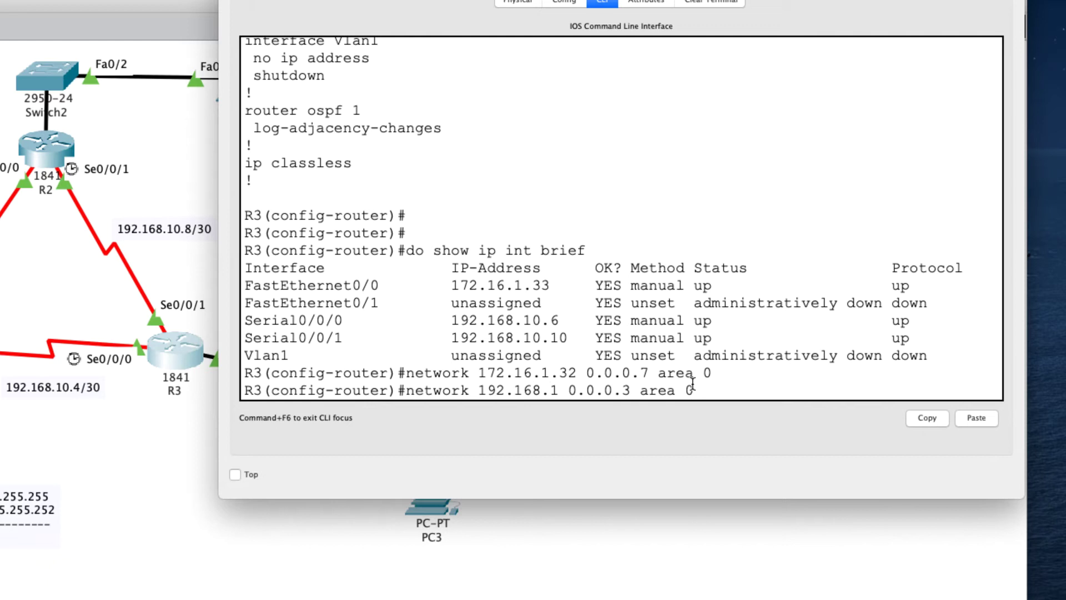
type("0.4")
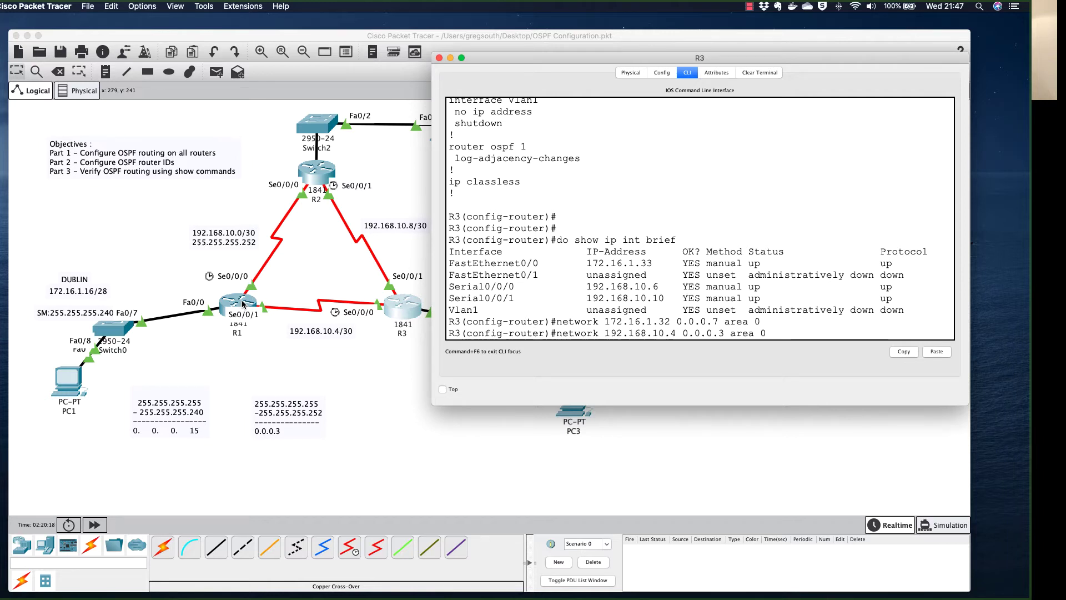
key("Return")
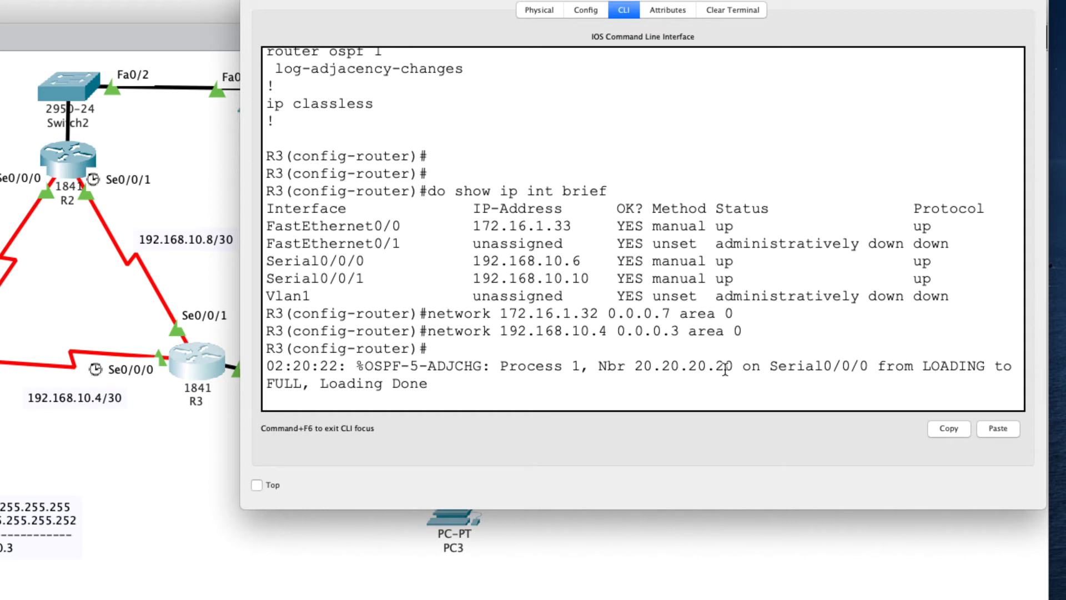
Highlight the neighbour ID in R3's OSPF adjacency message and clear the highlight
left_click_drag(735, 366, 638, 365)
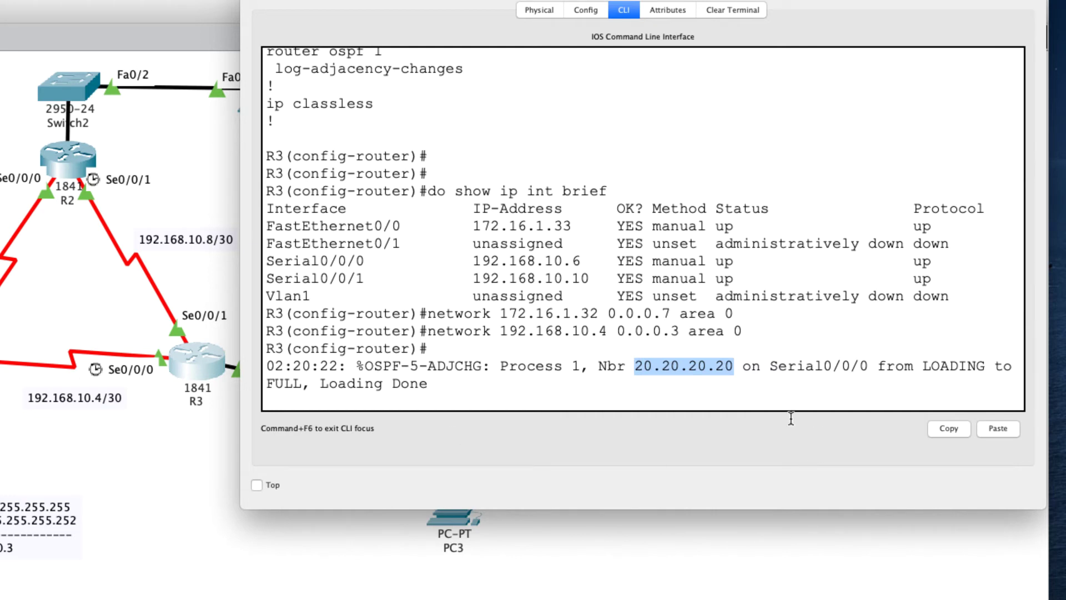
left_click(690, 363)
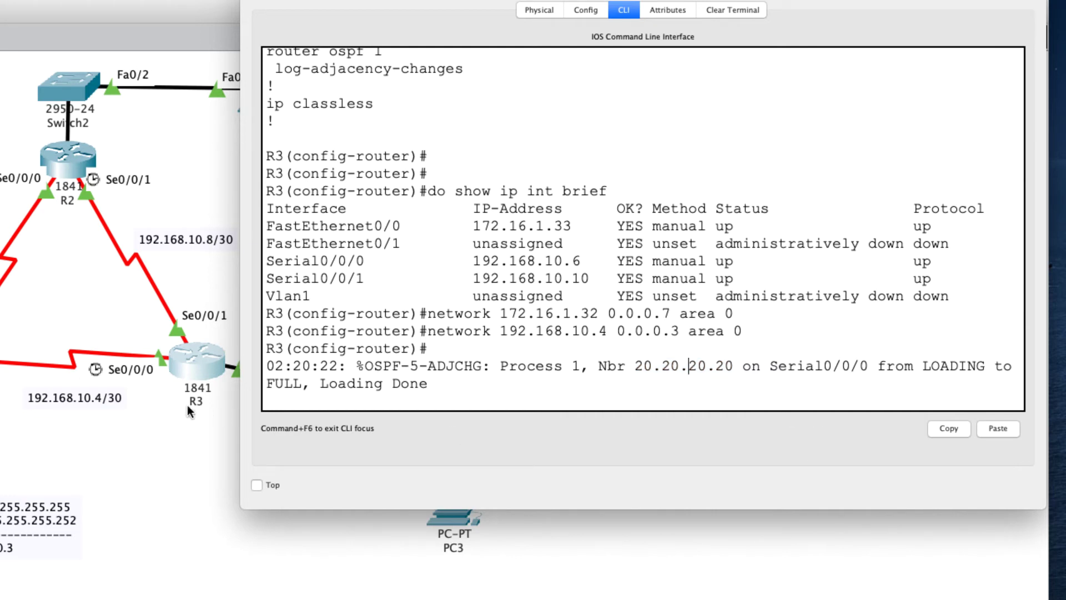
Recall R3's last network statement, change its address to 192.168.10.8 with wildcard 0.0.0.3, and submit it for area 0
left_click(564, 383)
key("Return")
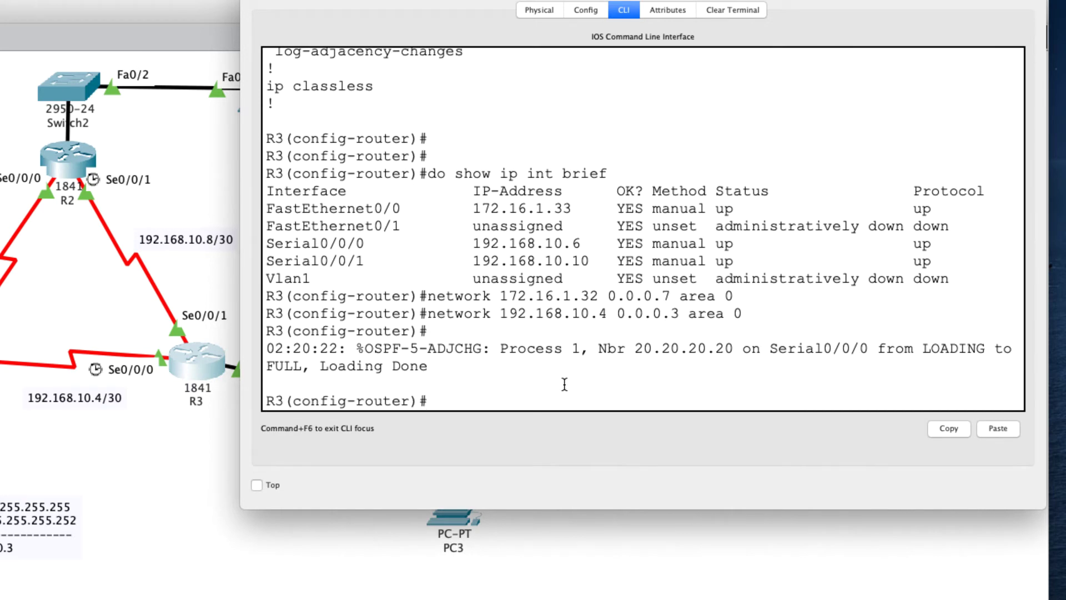
key("Up")
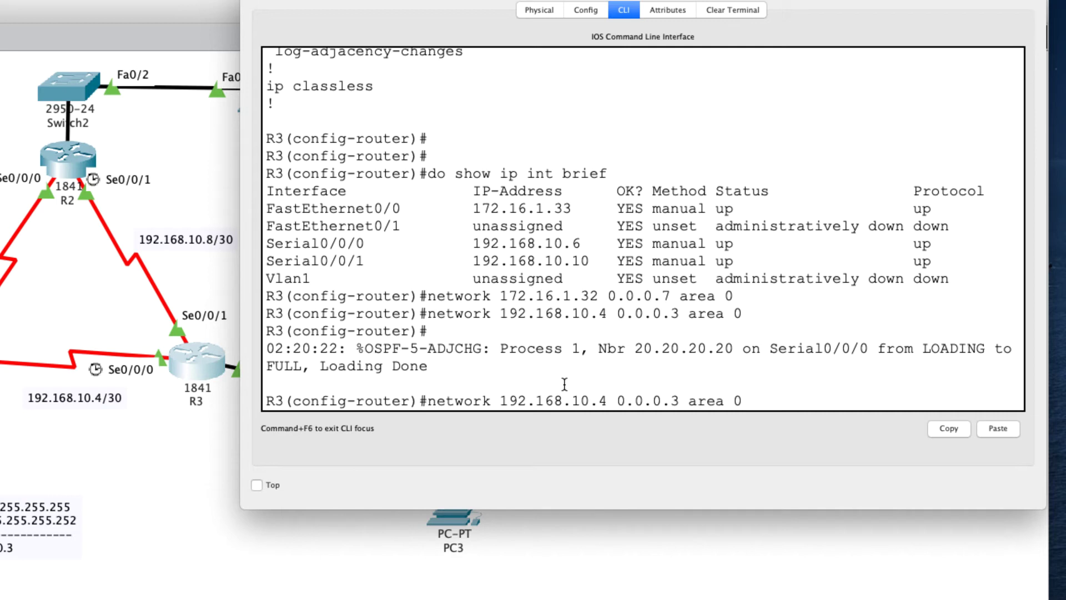
key("Left")
key("Left")
key("Left")
key("Left")
key("Left")
key("Left")
key("Left")
key("Left")
key("Left")
key("BackSpace")
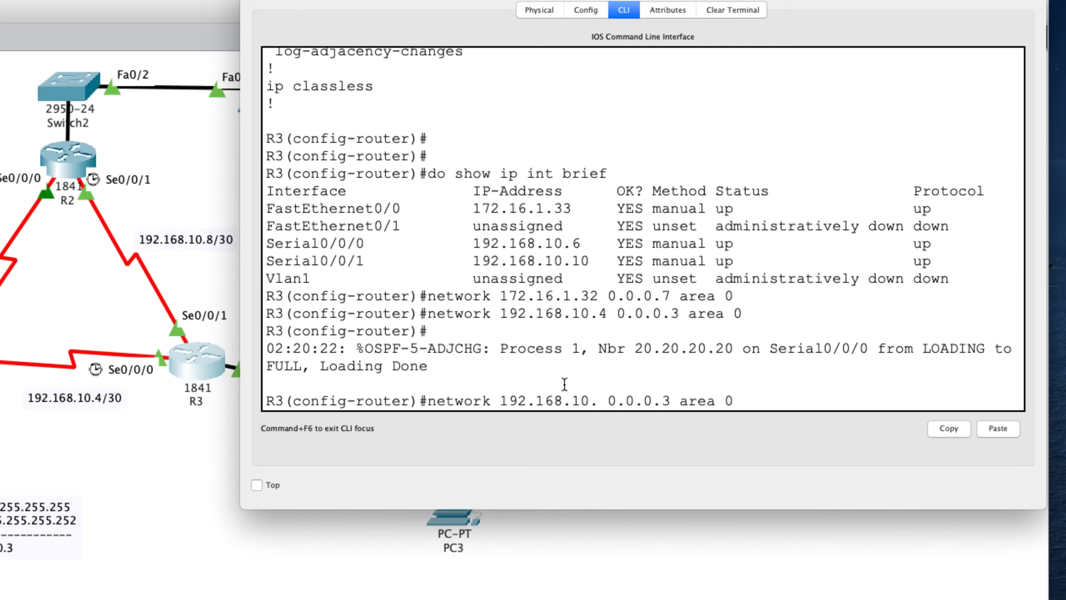
type("8")
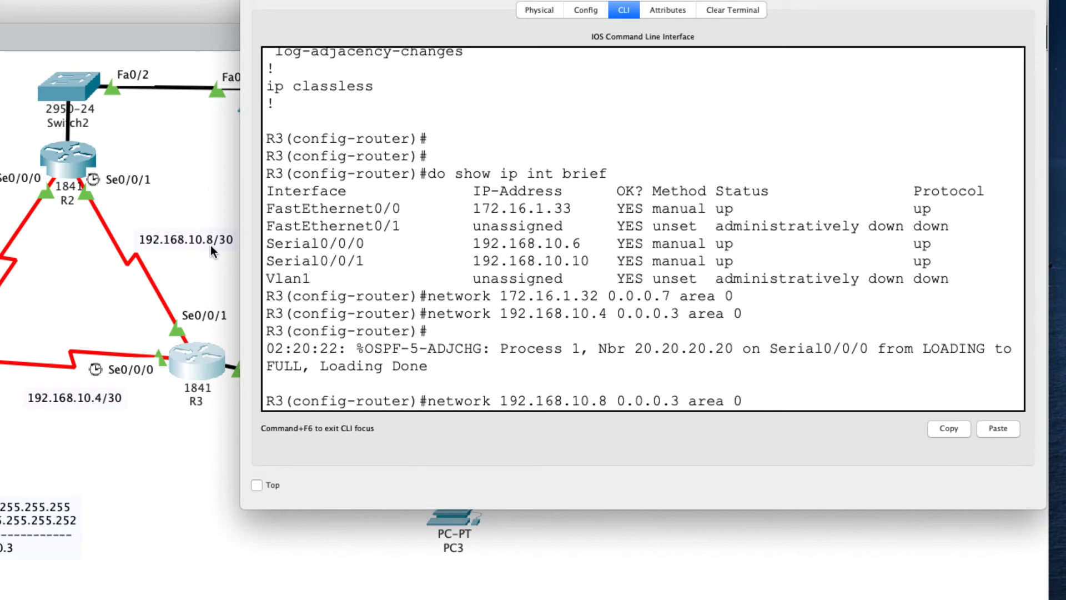
key("Return")
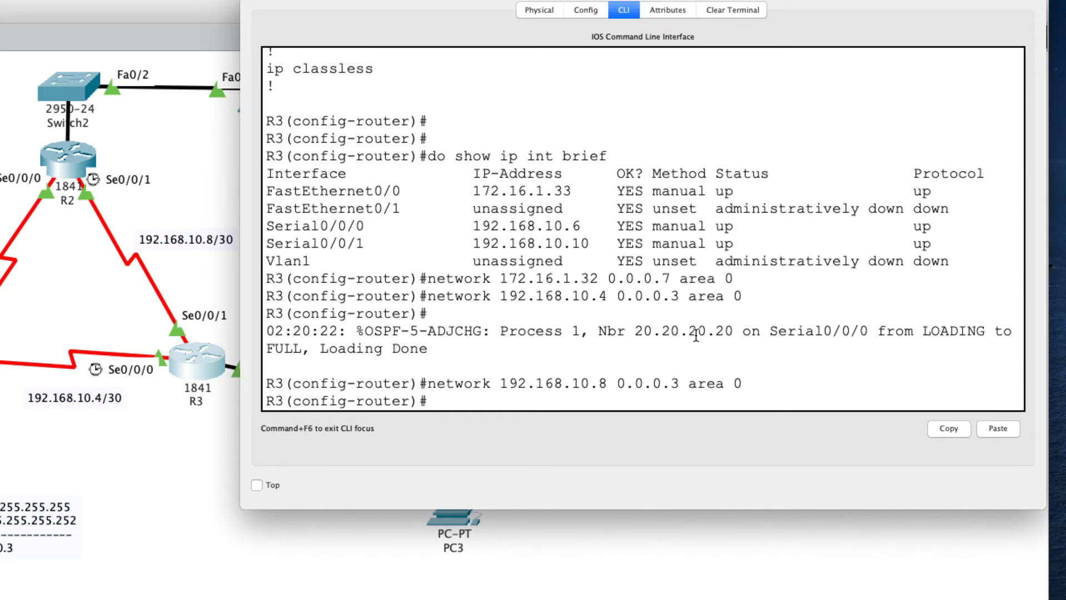
Leave R3's configuration mode and list its OSPF neighbours with show ip ospf neighbor
key("ctrl+z")
key("Return")
key("Return")
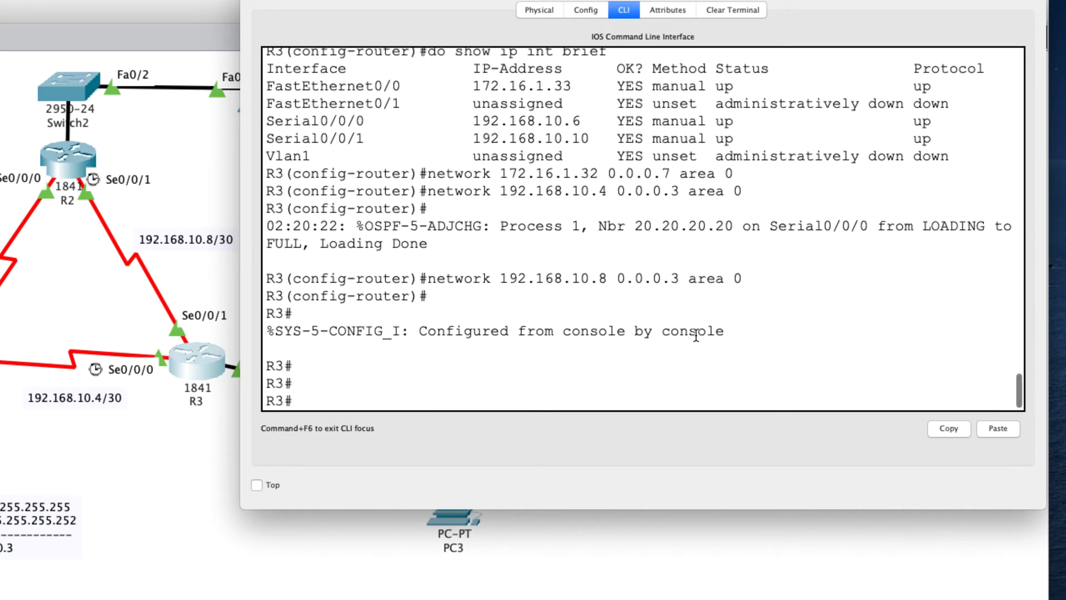
type("show ip")
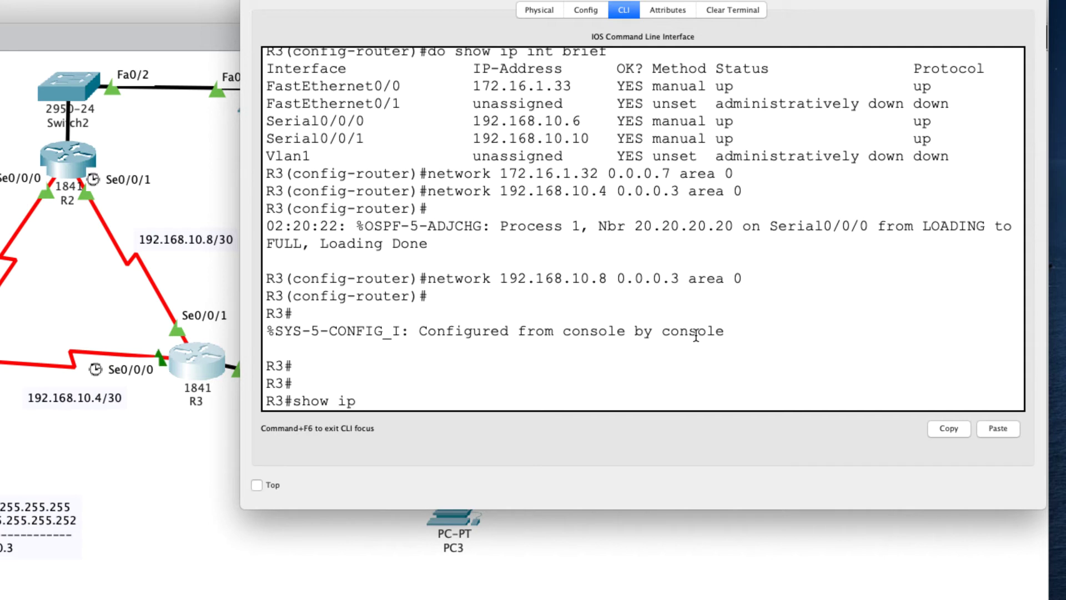
type(" ospf ne")
key("Tab")
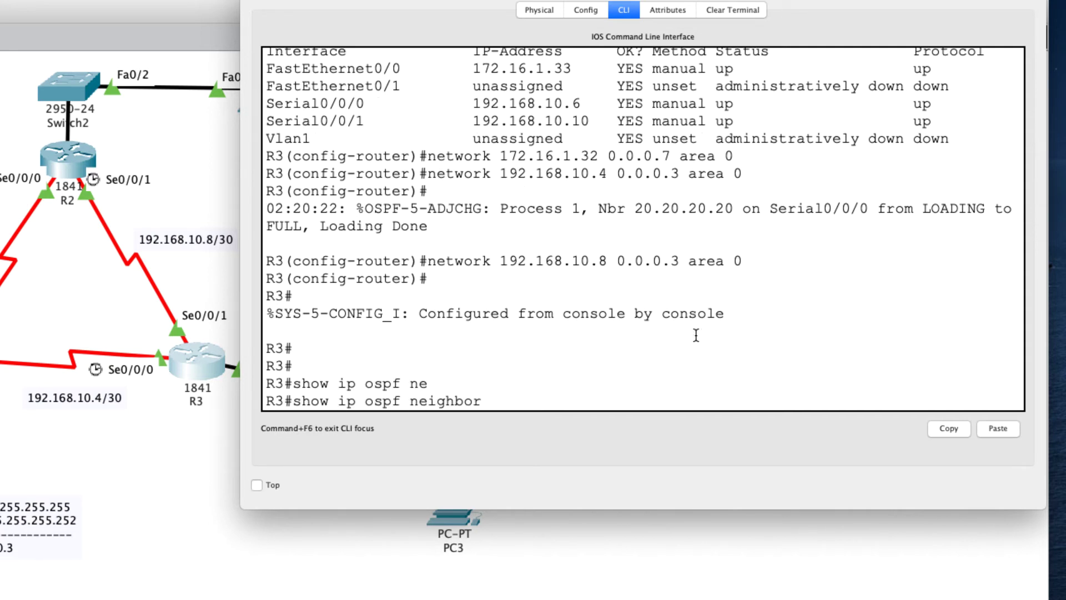
key("Return")
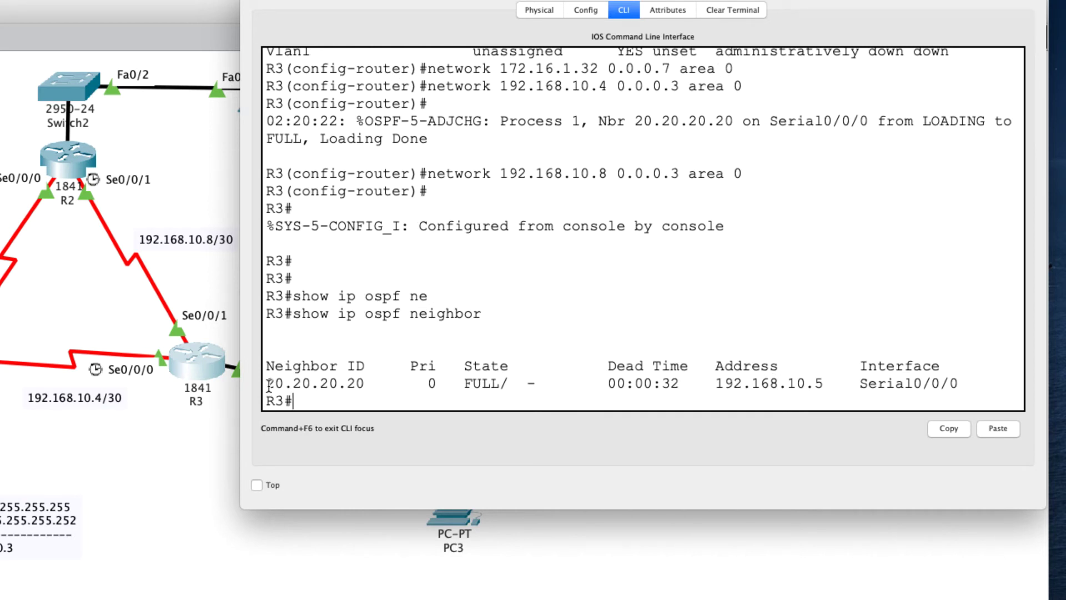
Highlight the neighbour ID and state in R3's OSPF neighbour table, then clear the highlight
left_click_drag(267, 384, 365, 391)
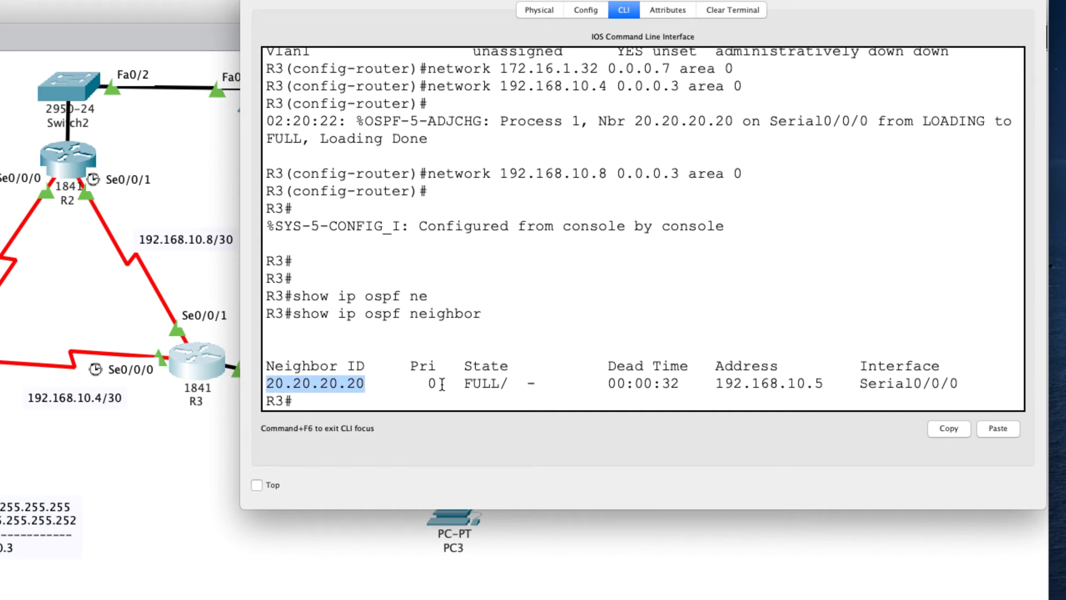
left_click_drag(455, 383, 502, 385)
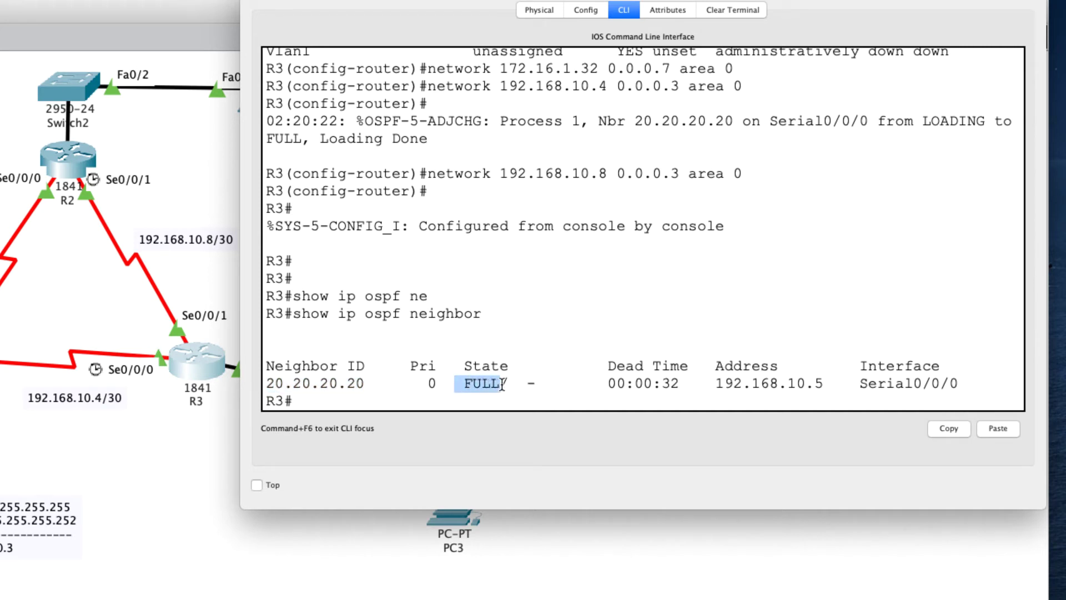
double_click(484, 384)
left_click(512, 396)
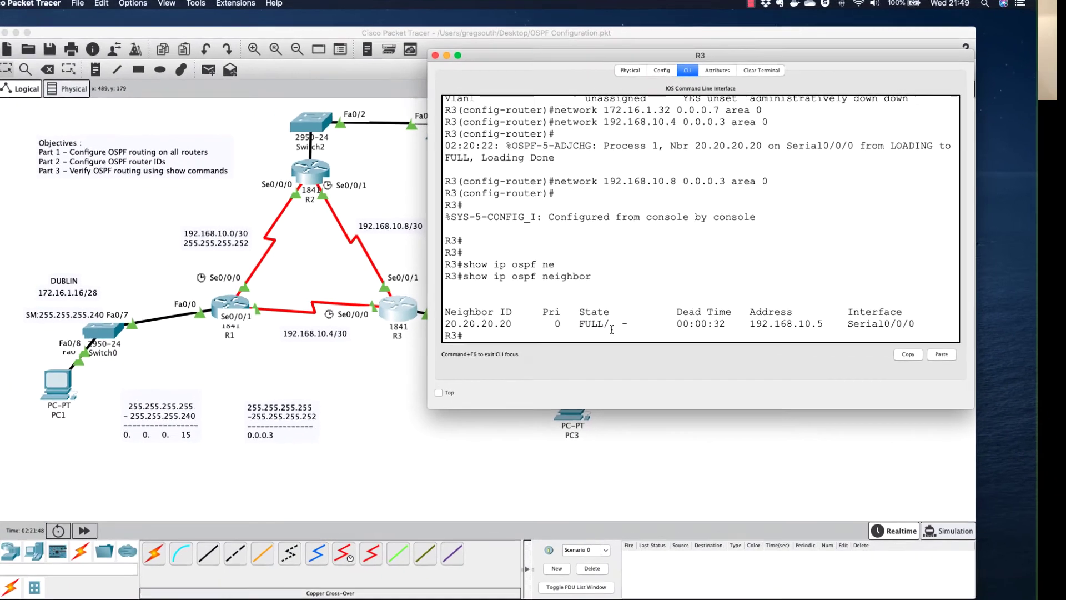
Switch to R1's command line, highlight its latest OSPF adjacency message, and return to a fresh prompt
left_click(380, 306)
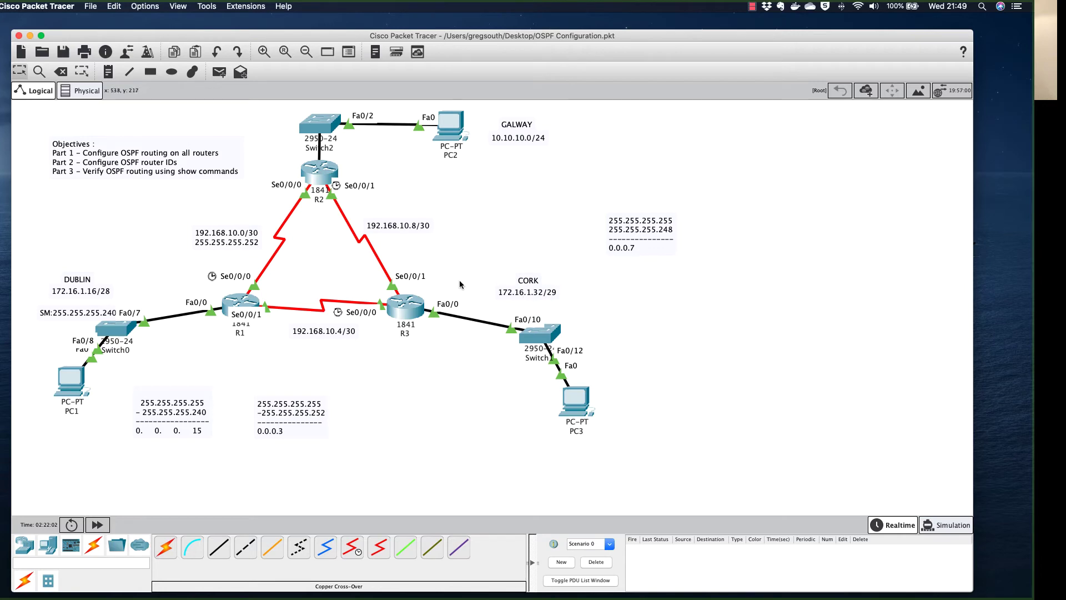
left_click(242, 300)
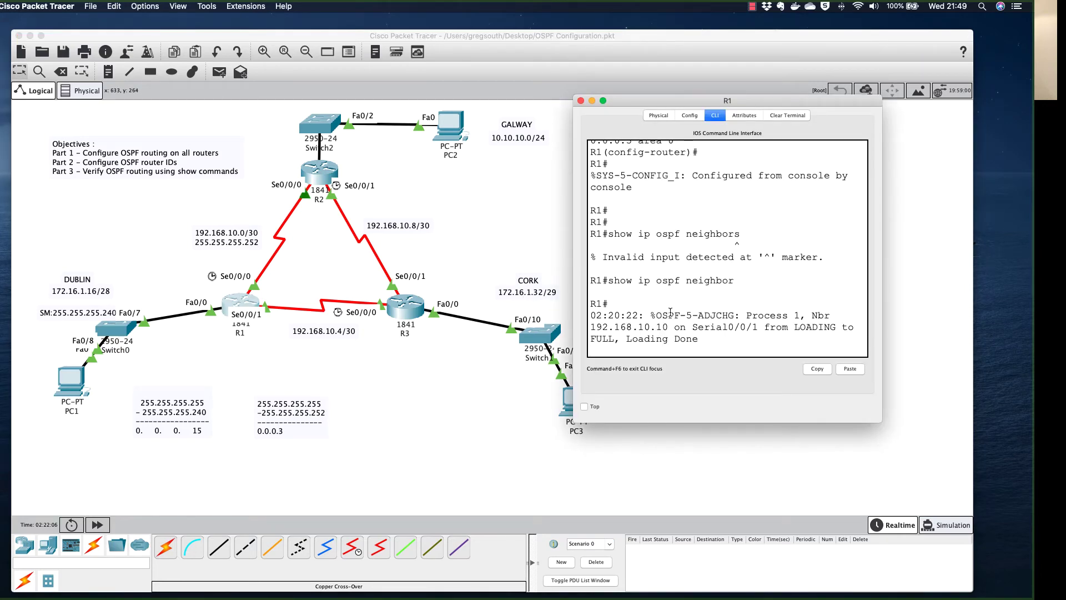
left_click_drag(710, 341, 591, 315)
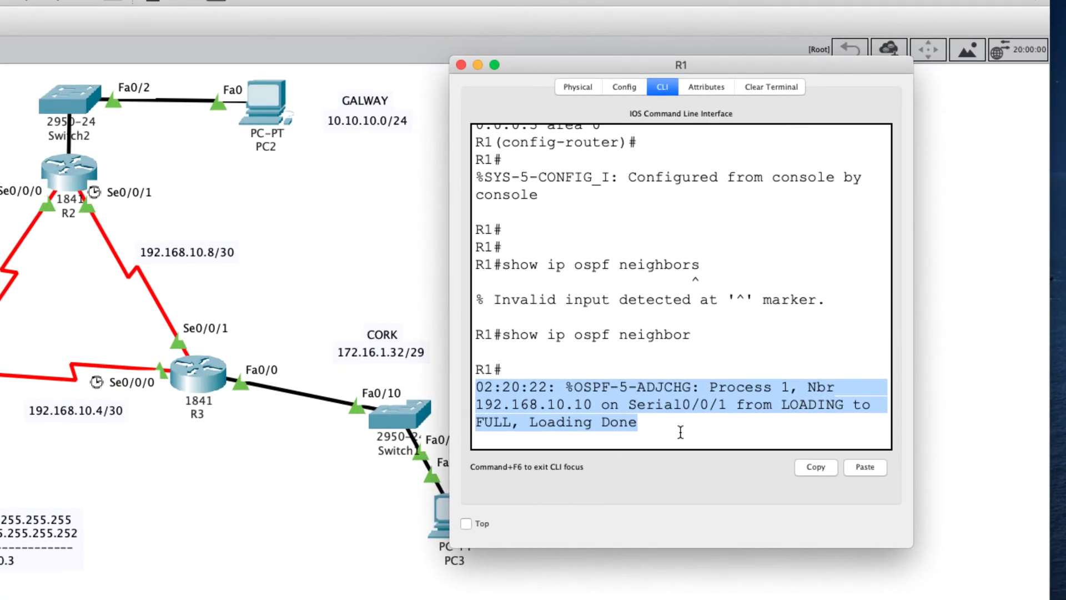
left_click(727, 343)
key("Return")
key("Return")
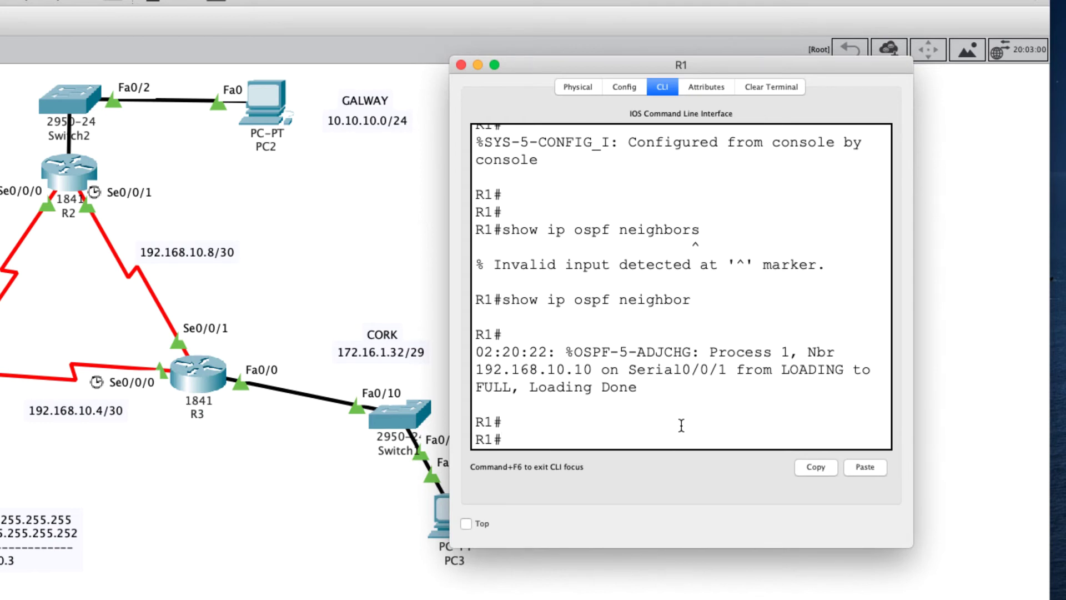
Run show ip ospf neighbor again on R1, then widen and reposition its window for reading the table
key("Up")
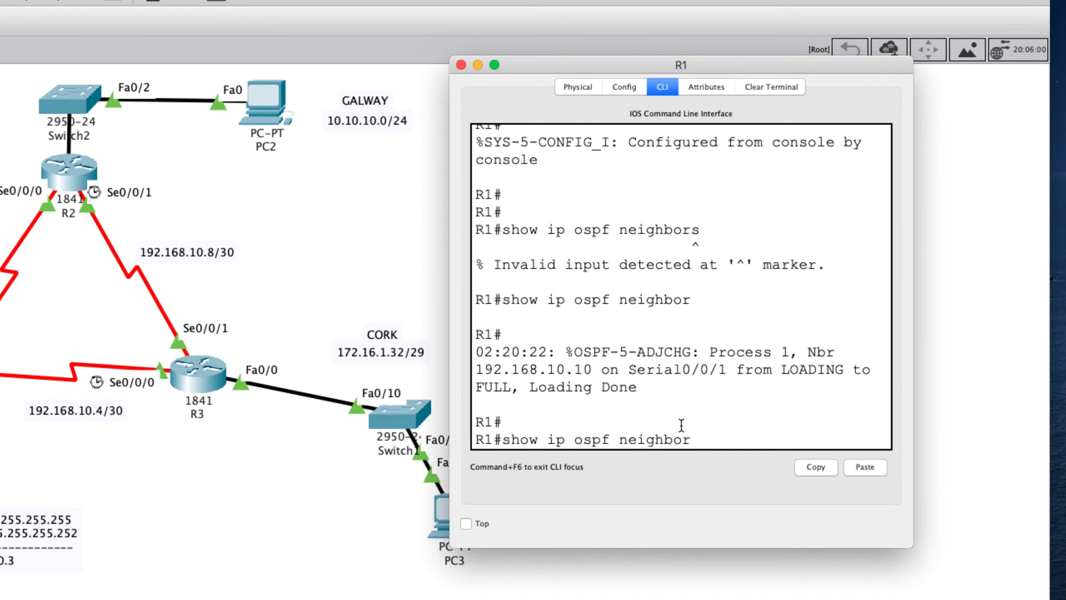
key("Return")
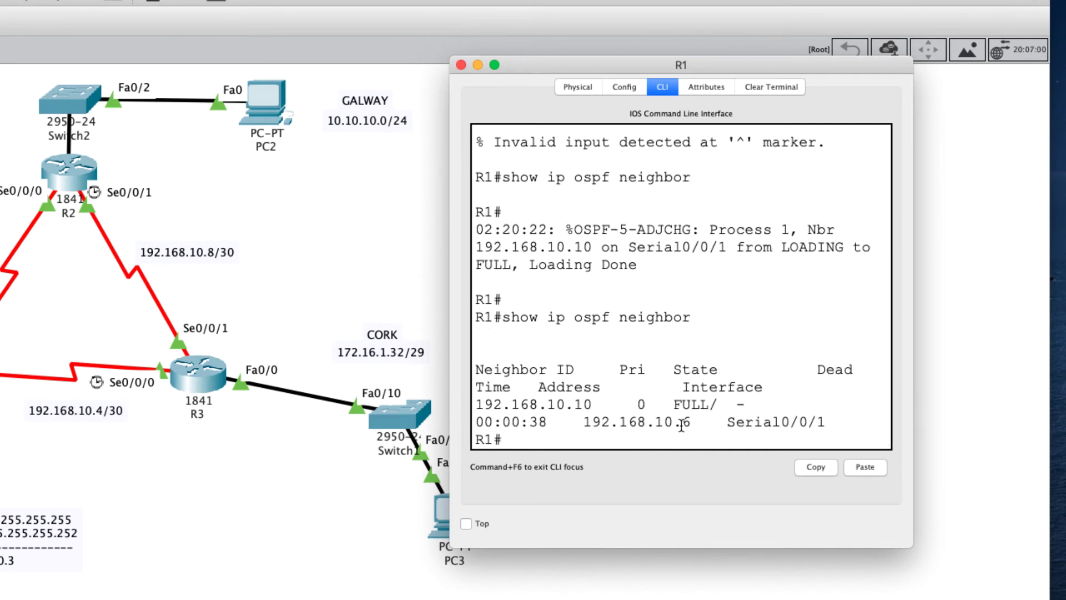
left_click_drag(451, 441, 131, 419)
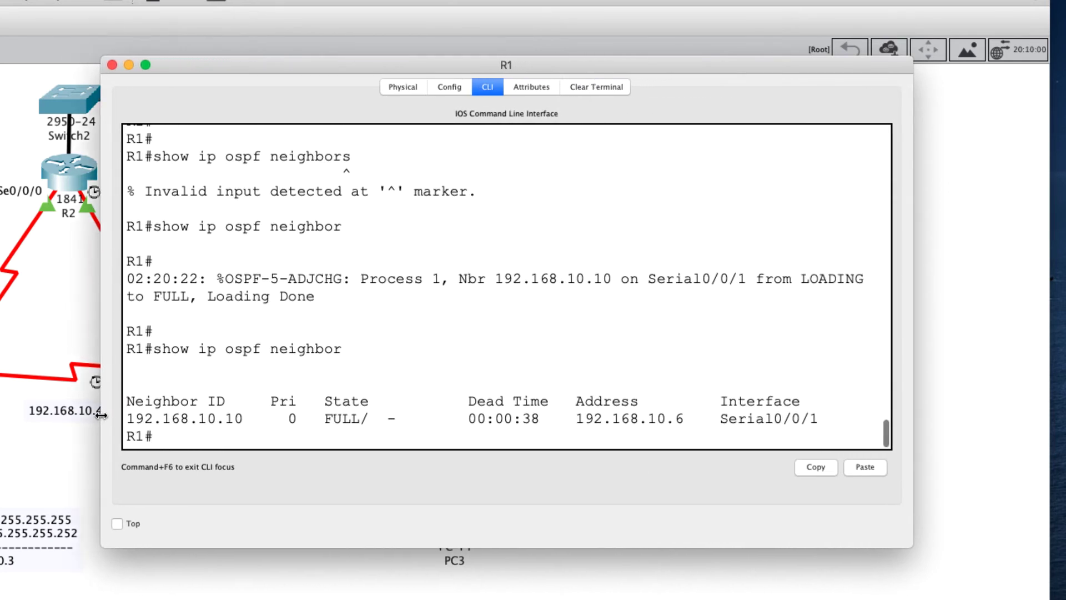
left_click_drag(320, 65, 526, 43)
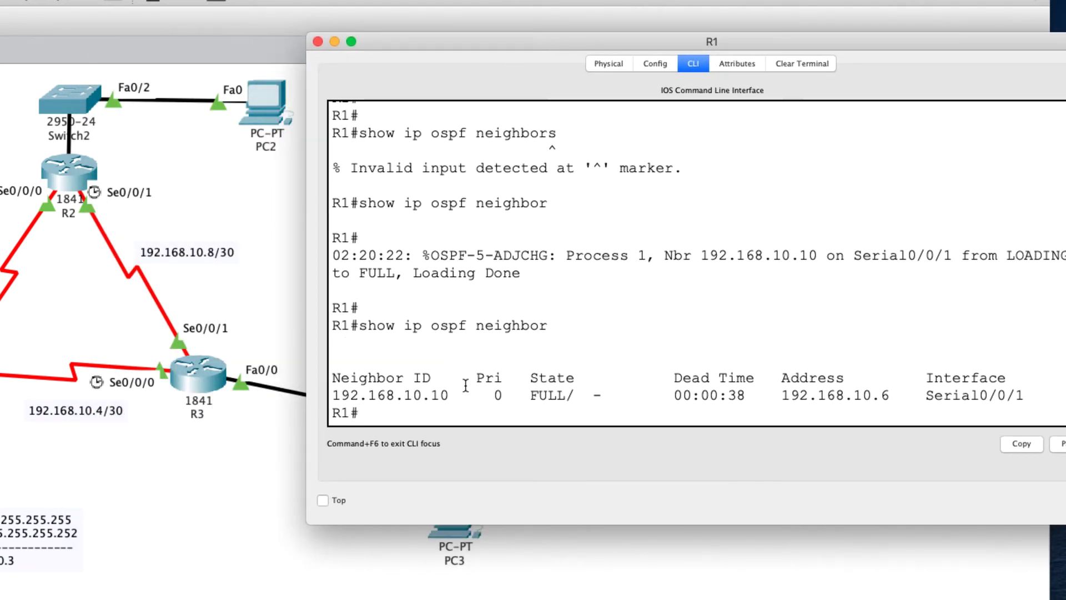
Highlight the neighbour ID, state, address and interface in R1's OSPF neighbour table, then clear the highlight
left_click_drag(459, 396, 323, 393)
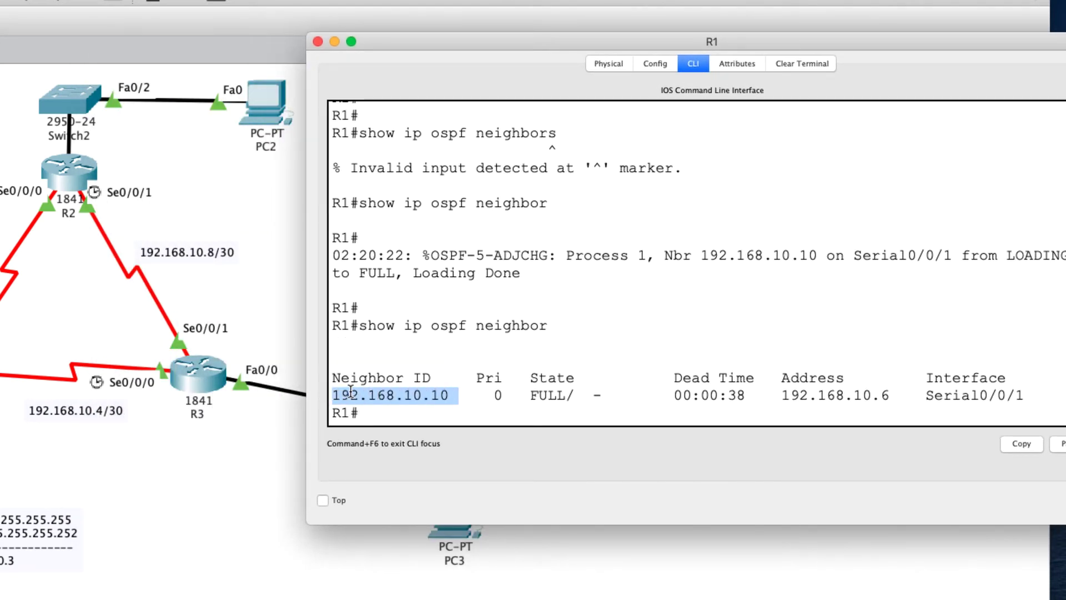
double_click(545, 394)
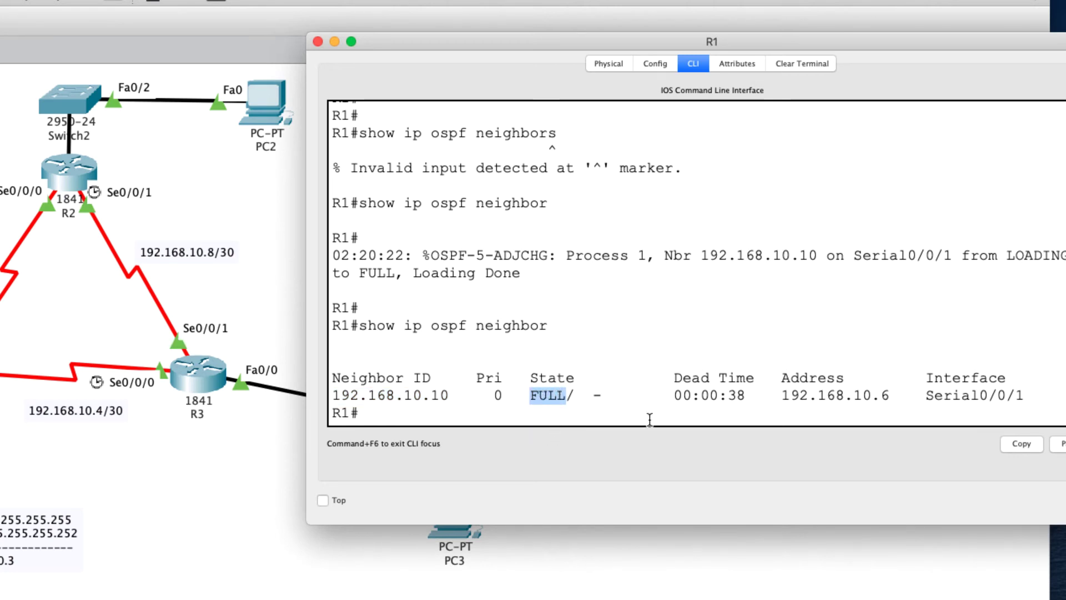
left_click_drag(779, 395, 891, 395)
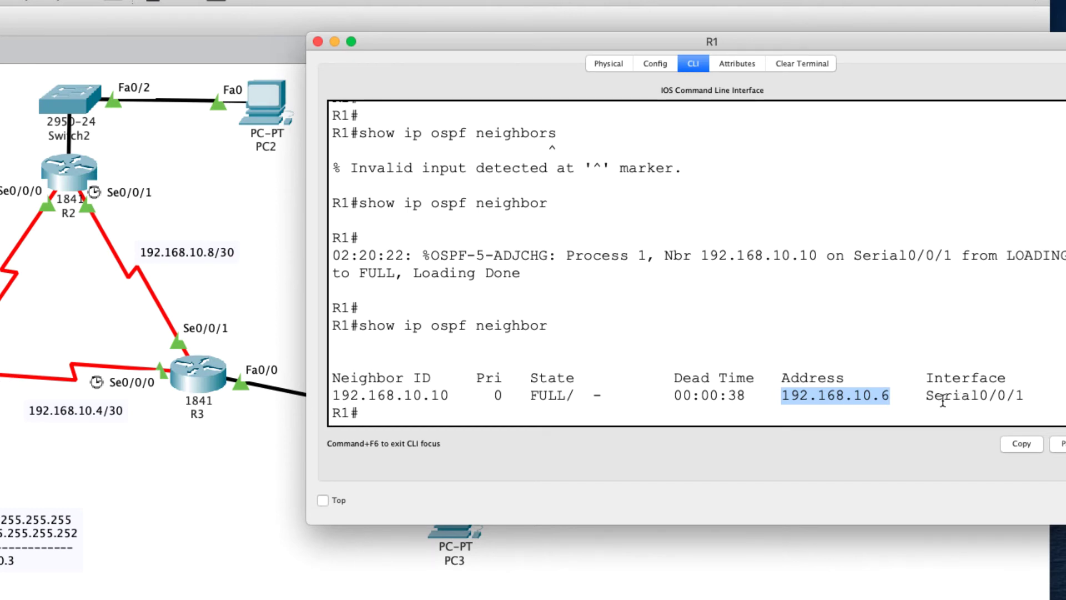
left_click_drag(925, 395, 1063, 399)
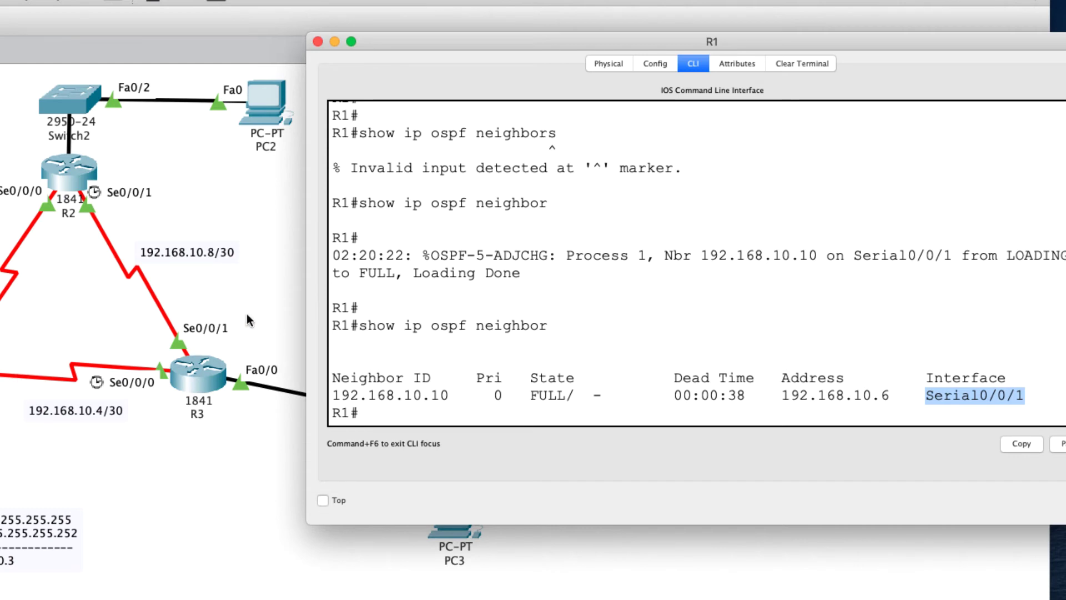
left_click(523, 406)
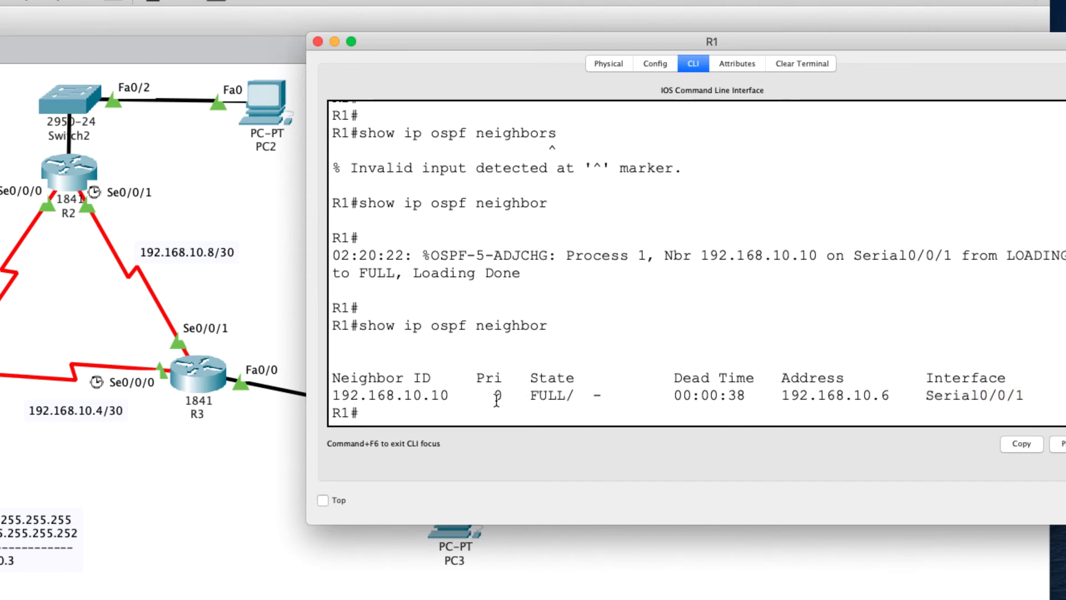
Display R1's routing table with show ip route
key("Return")
key("Return")
key("Return")
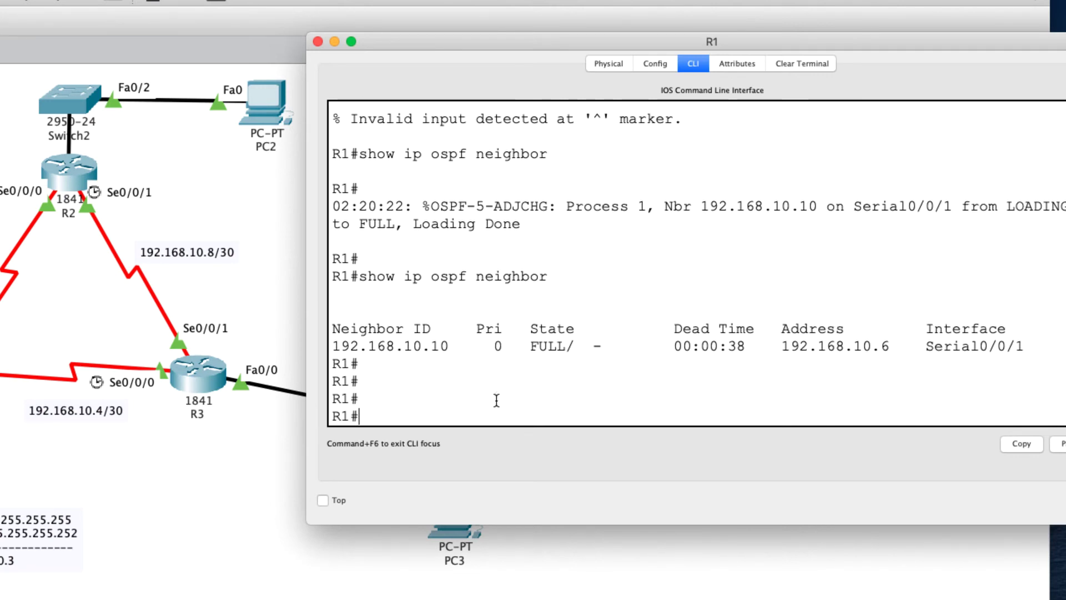
type("show i")
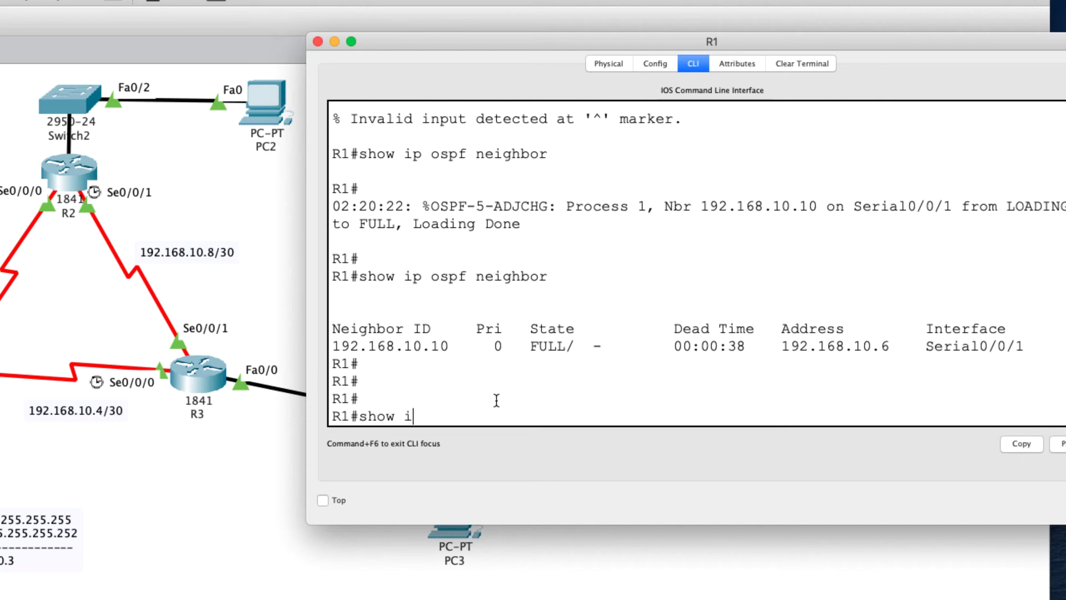
type("p route")
key("Return")
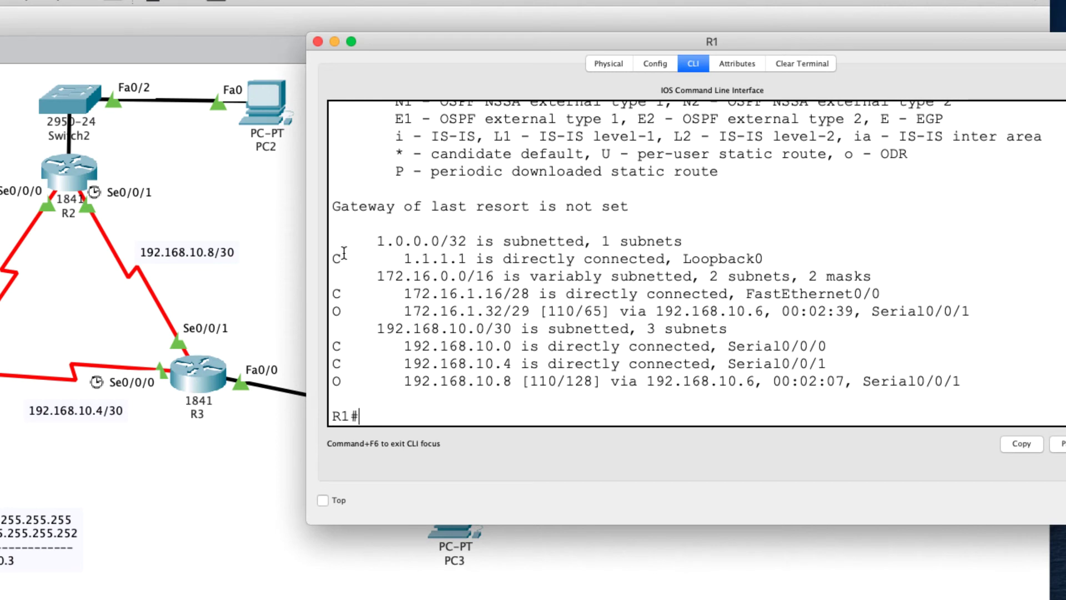
Highlight R1's route entries, the OSPF route codes and the learned Cork network 172.16.1.32/29, then clear the highlight
left_click_drag(336, 236, 979, 385)
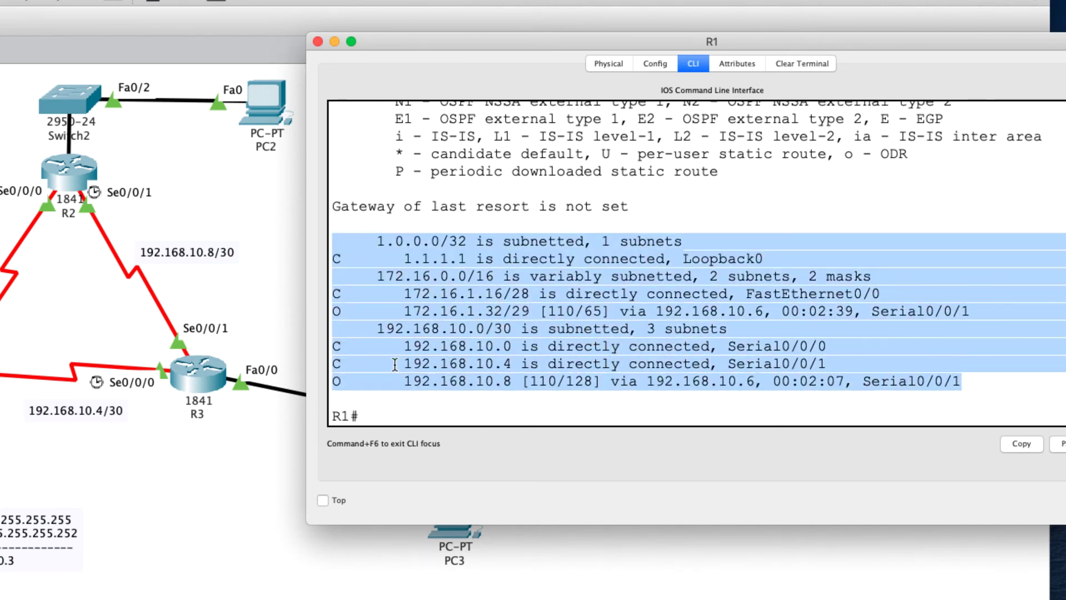
left_click_drag(342, 381, 318, 380)
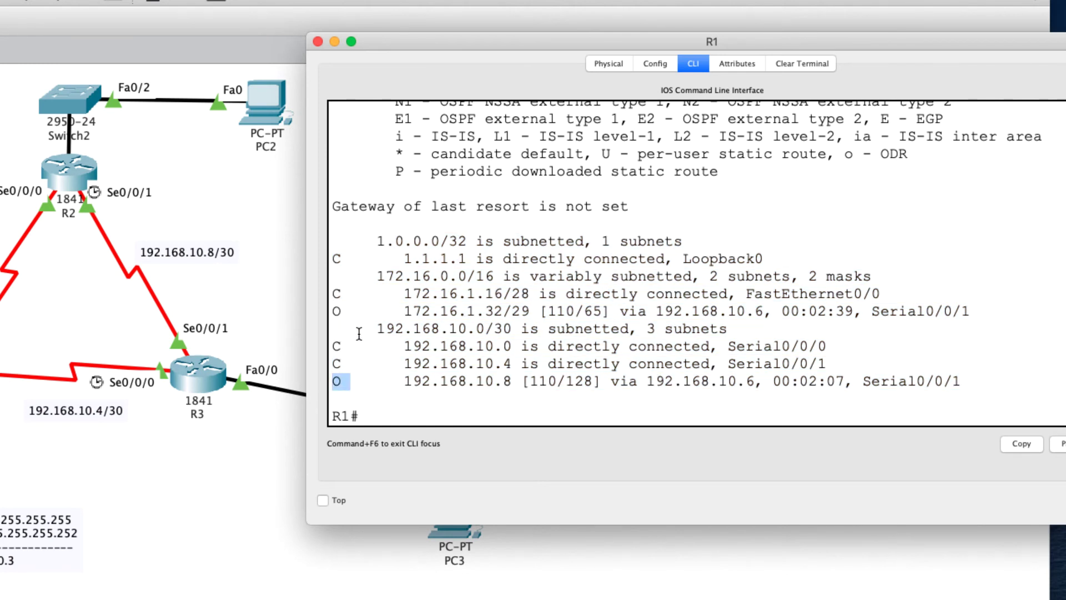
left_click_drag(358, 315, 329, 310)
left_click(330, 311)
left_click_drag(333, 311, 531, 311)
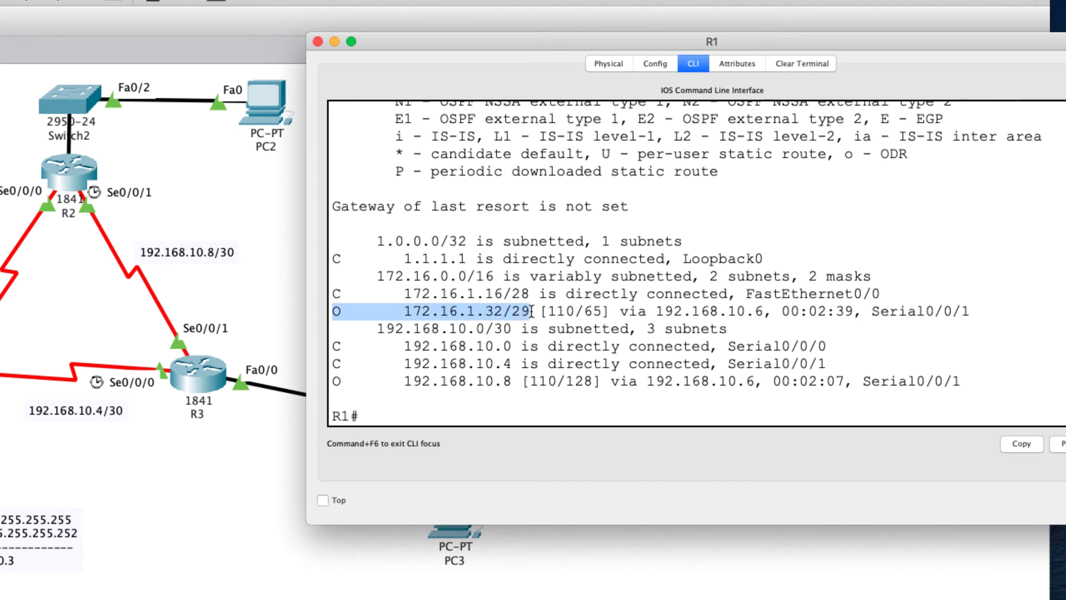
left_click(531, 311)
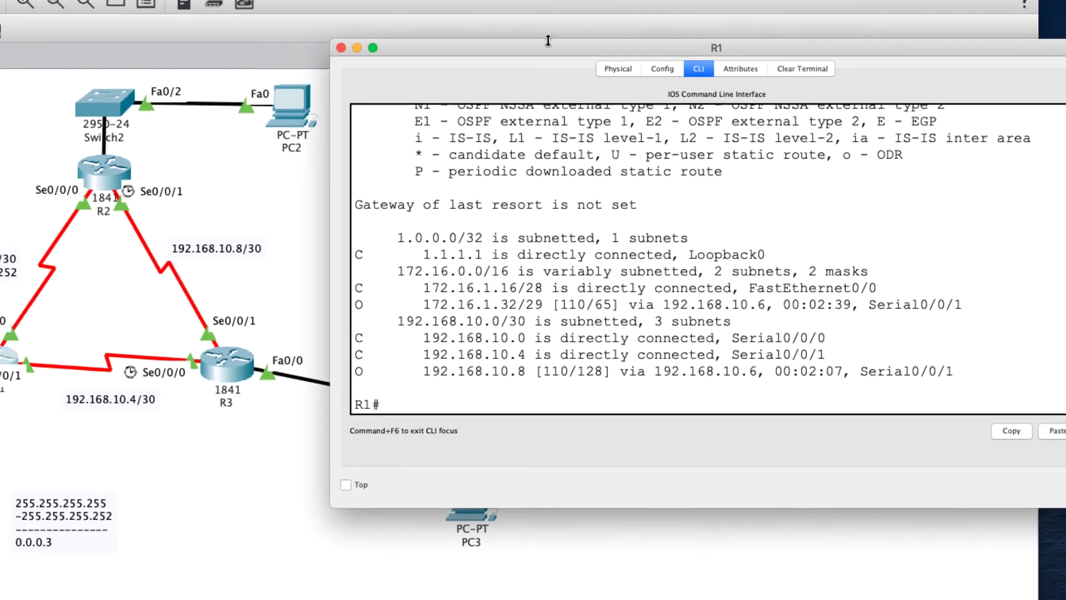
Move R1's window aside to compare with the topology, then highlight the OSPF route to 192.168.10.8
left_click_drag(547, 41, 445, 471)
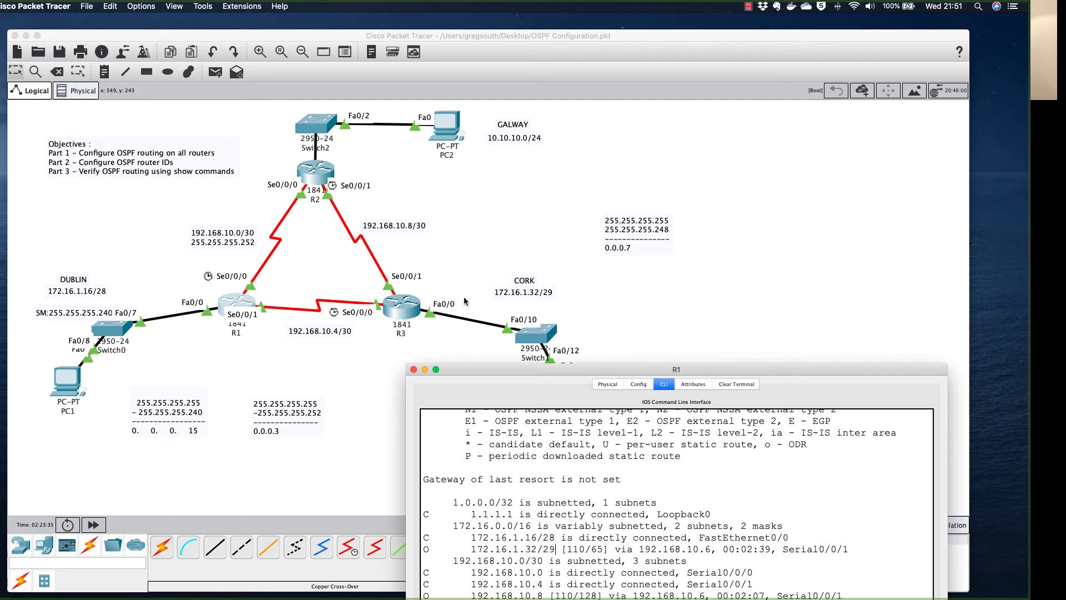
left_click_drag(554, 371, 575, 158)
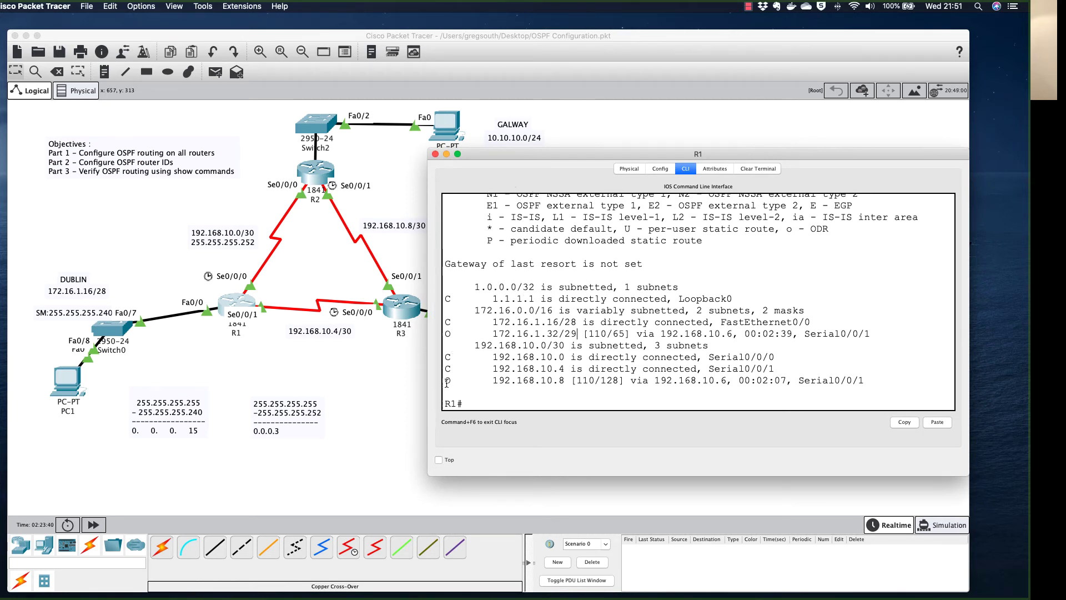
left_click_drag(444, 381, 835, 376)
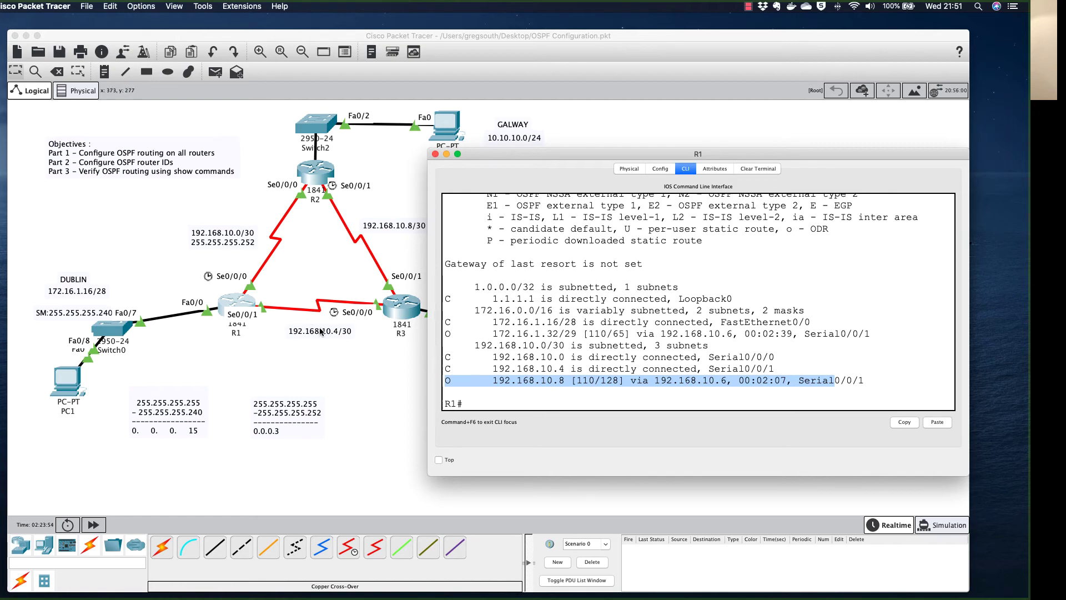
Reposition R1's window to compare its routing table with the topology, clear the highlighted route and close the window
left_click_drag(516, 162, 465, 376)
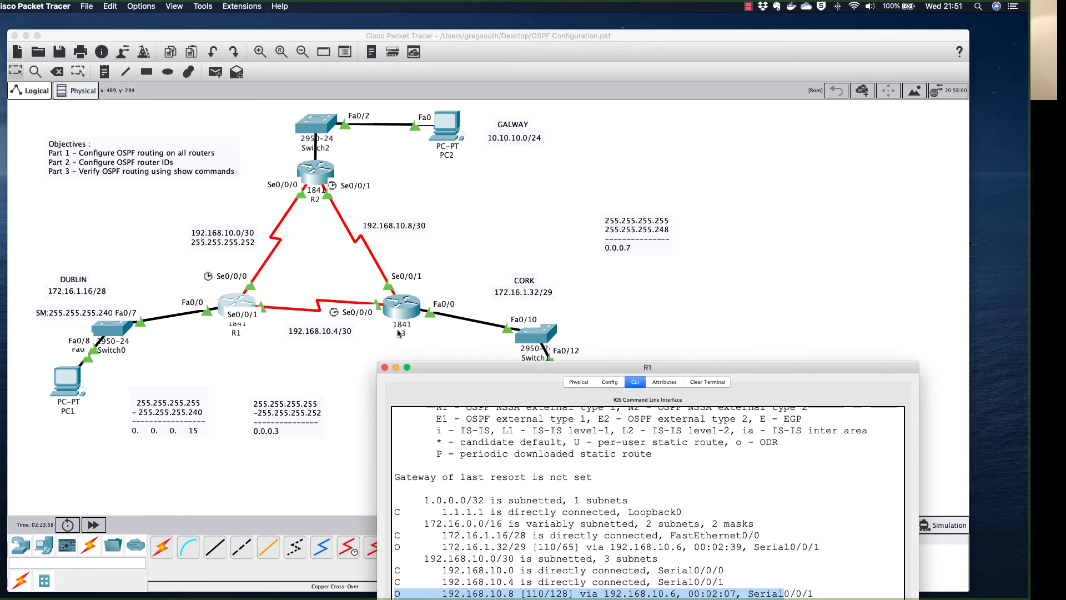
left_click_drag(471, 369, 511, 271)
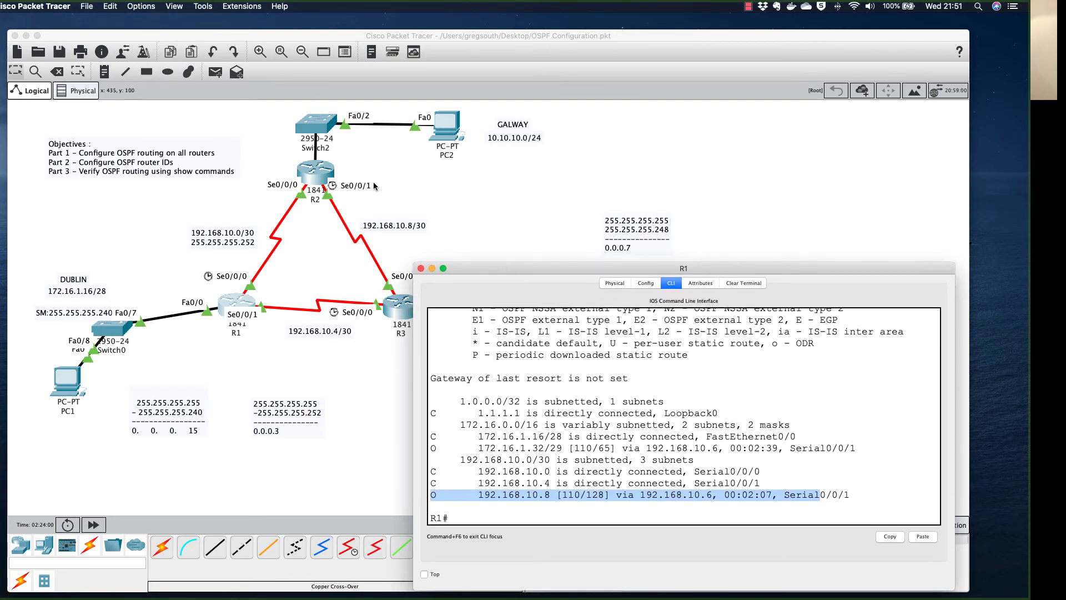
left_click(539, 490)
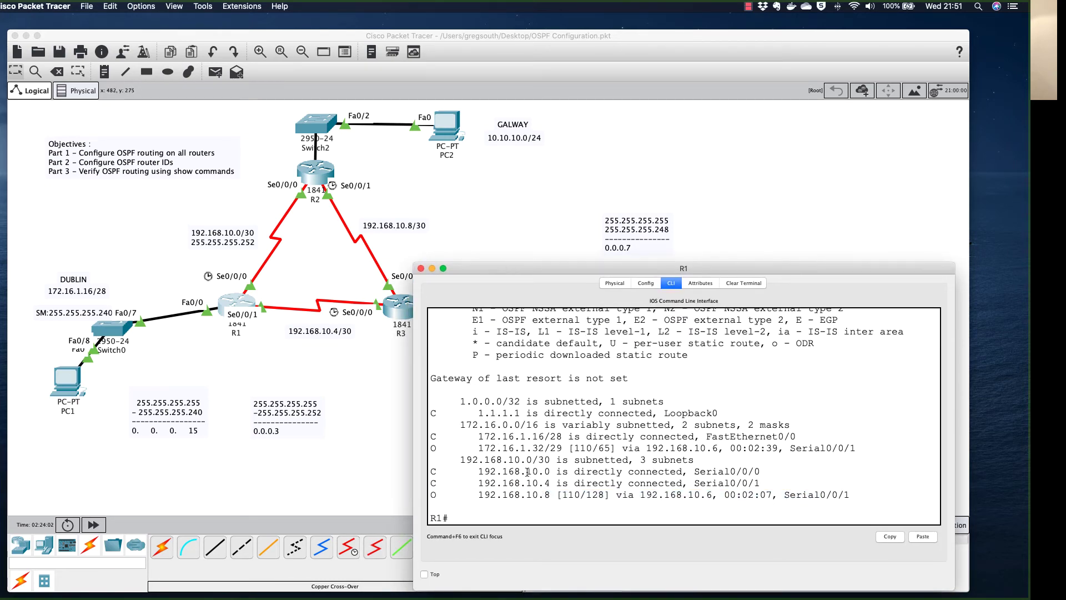
scroll(505, 407, "down", 1)
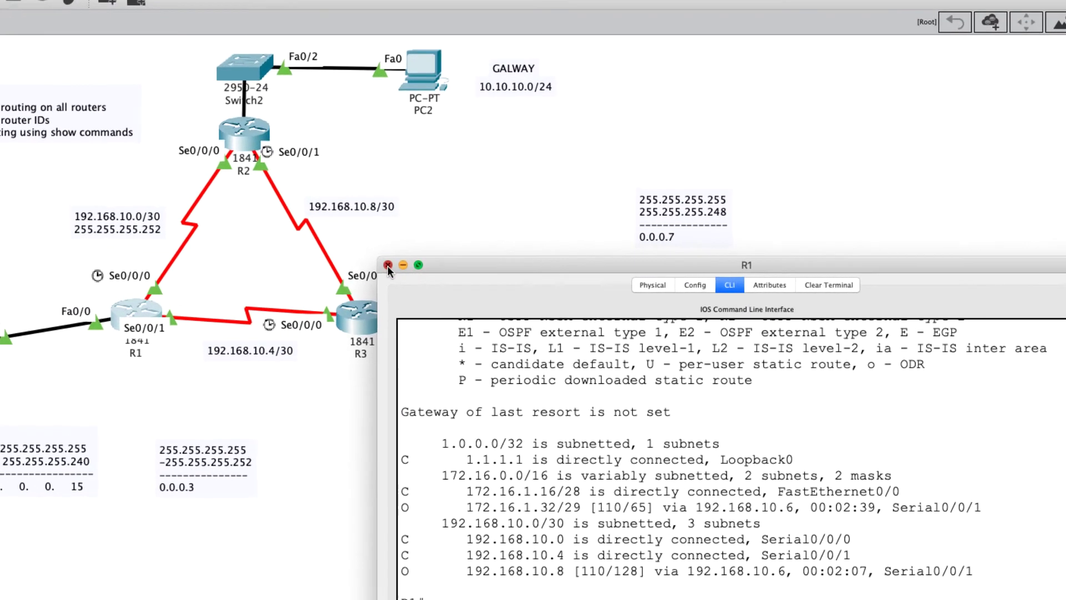
left_click(421, 268)
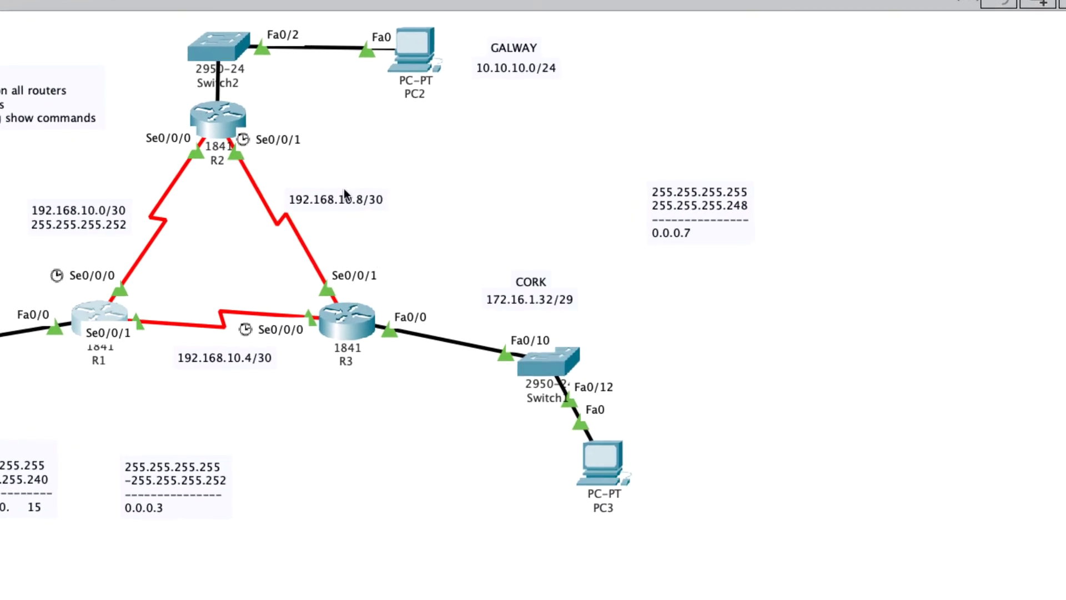
Open R2's command line and enter privileged EXEC mode with en
left_click(229, 122)
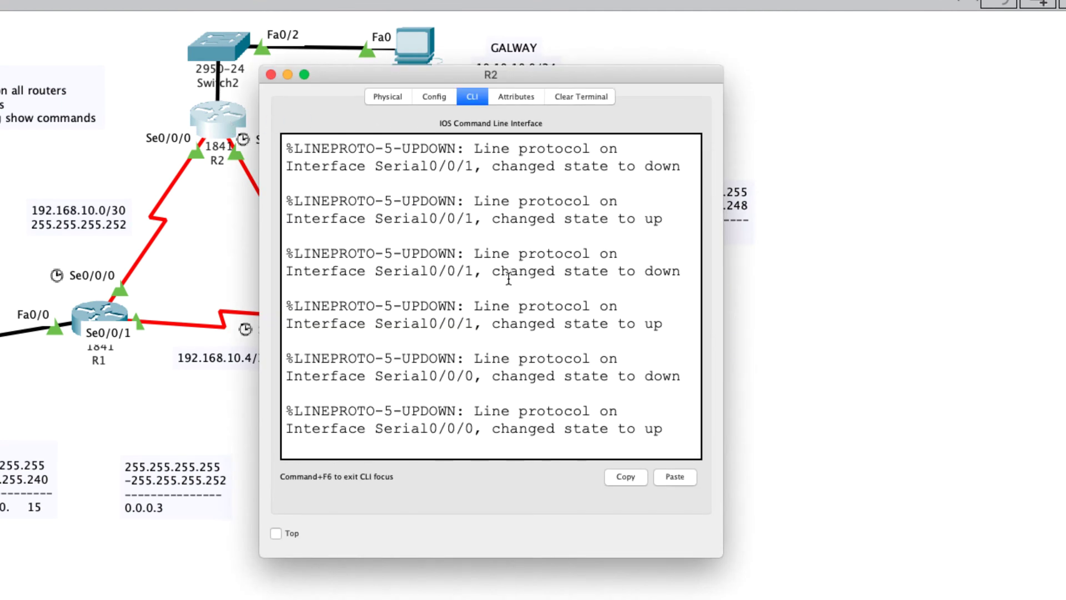
key("Return")
key("Return")
key("Return")
type("en")
key("Return")
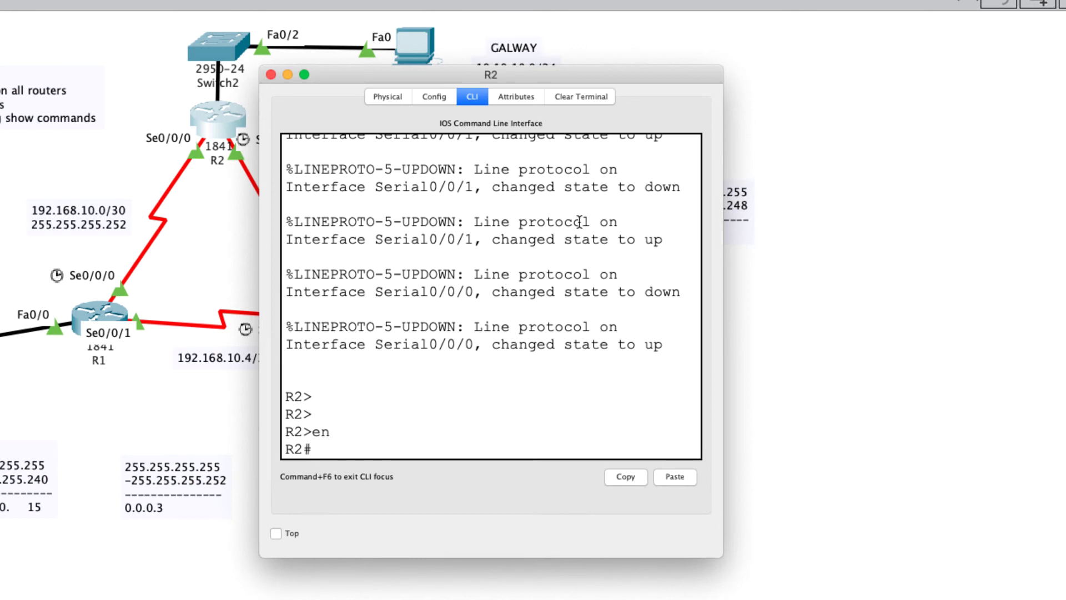
Display R2's routing table with show ip route, widening and placing the window so the topology remains visible
left_click_drag(578, 74, 974, 31)
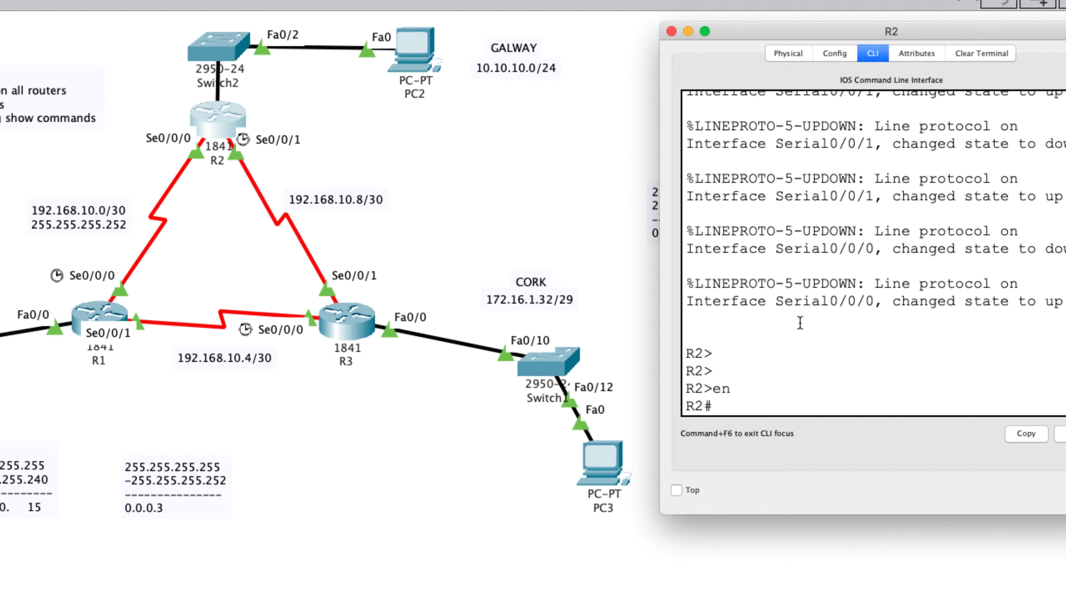
type("show ip route")
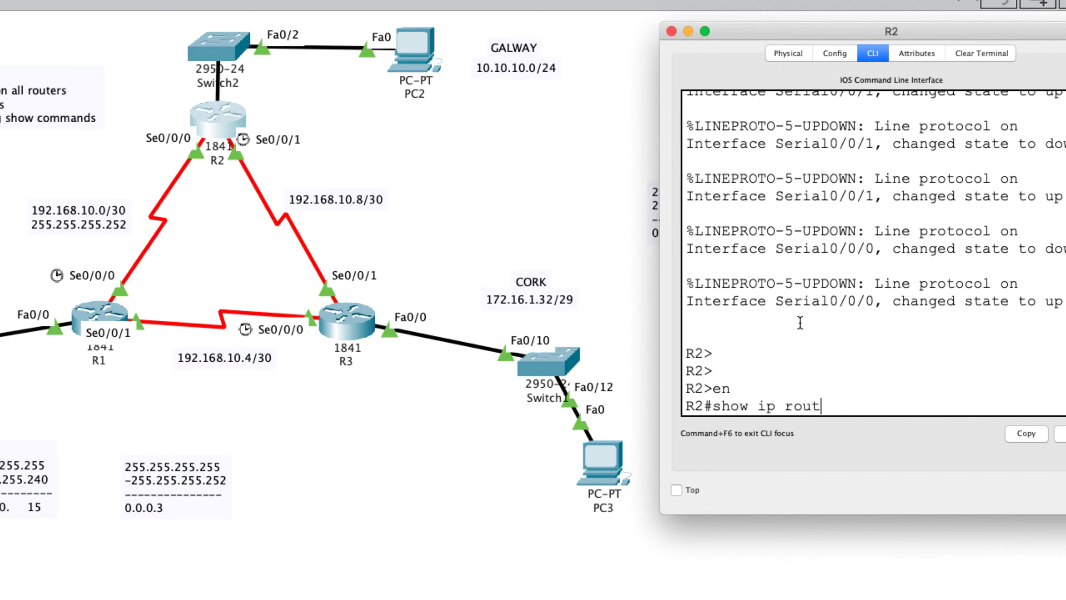
key("Return")
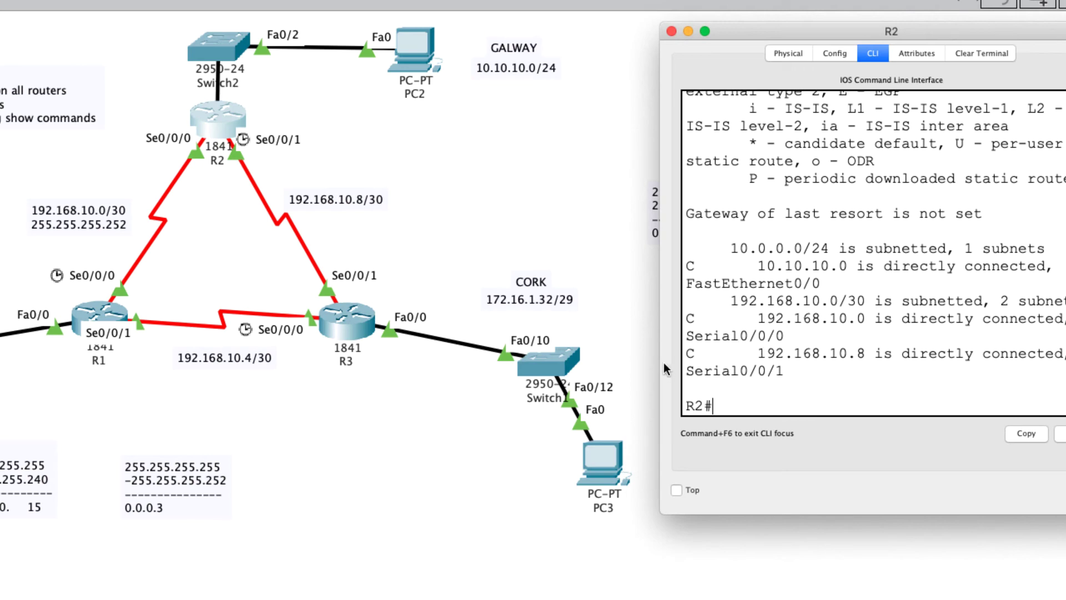
left_click_drag(661, 364, 345, 384)
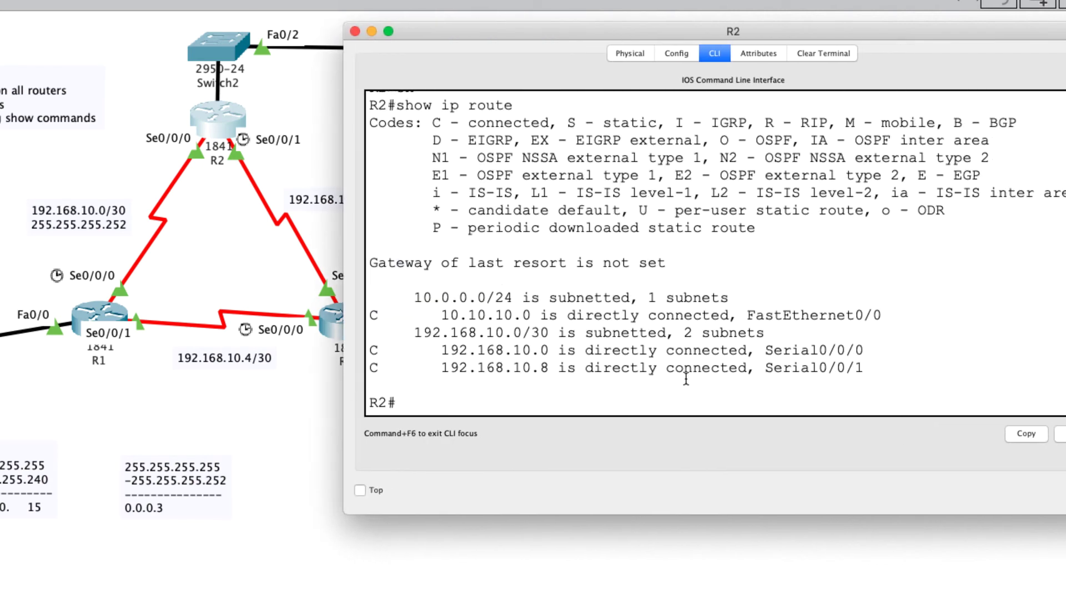
left_click_drag(576, 37, 685, 120)
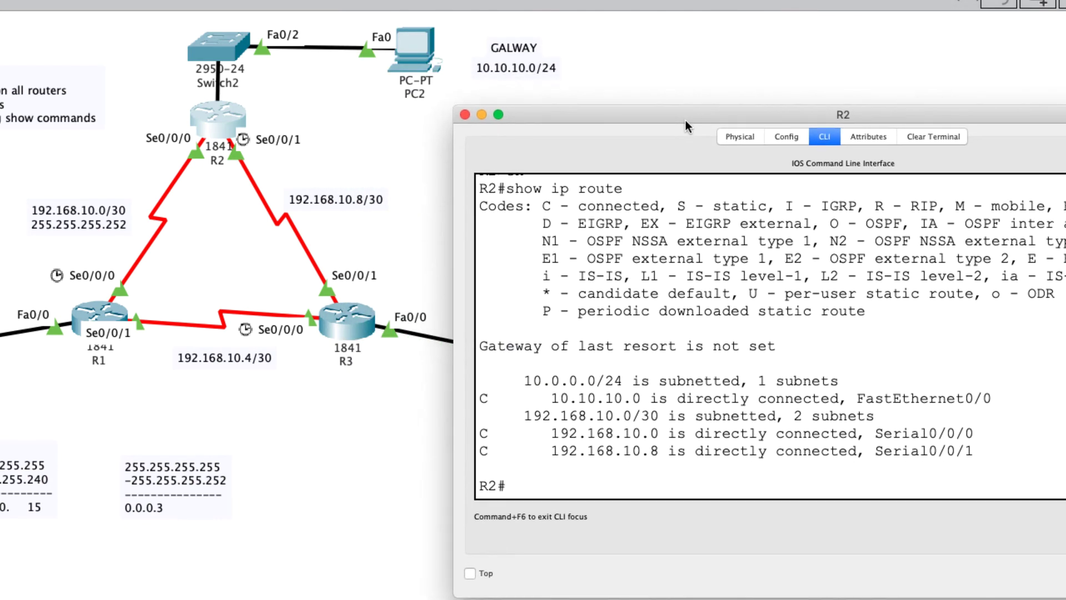
Highlight R2's 10.10.10.0 and 192.168.10.8 entries and all its connected routes, then return to the topology
left_click_drag(481, 398, 997, 398)
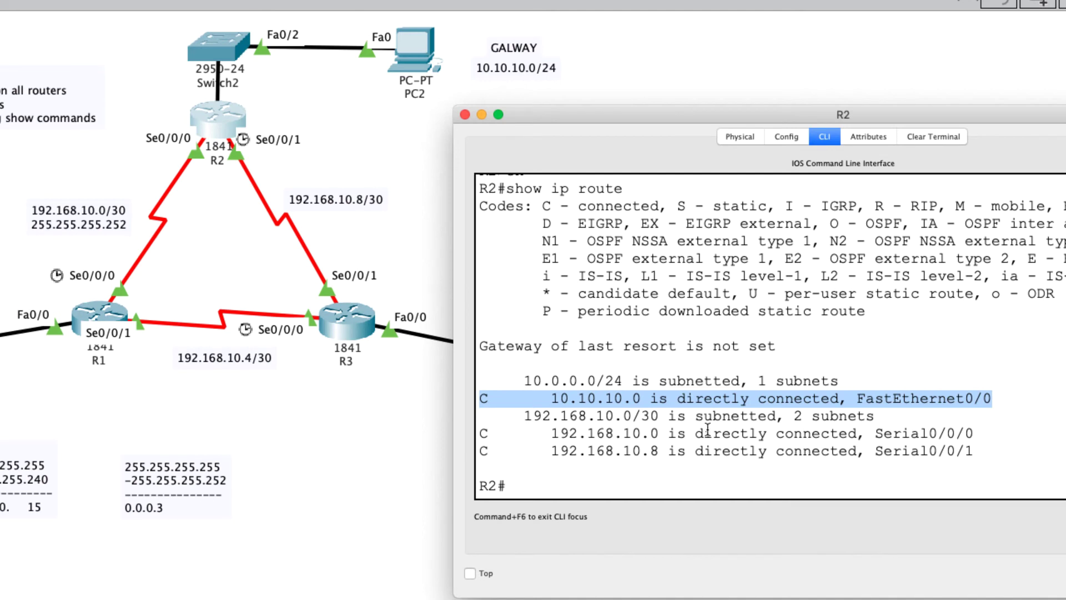
left_click(549, 398)
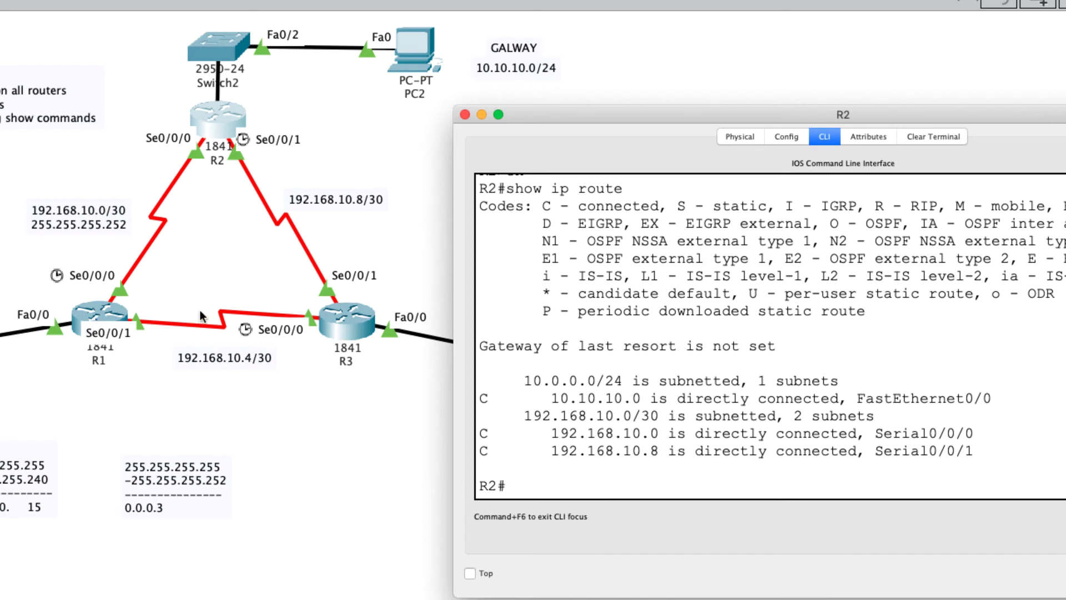
left_click_drag(577, 451, 661, 451)
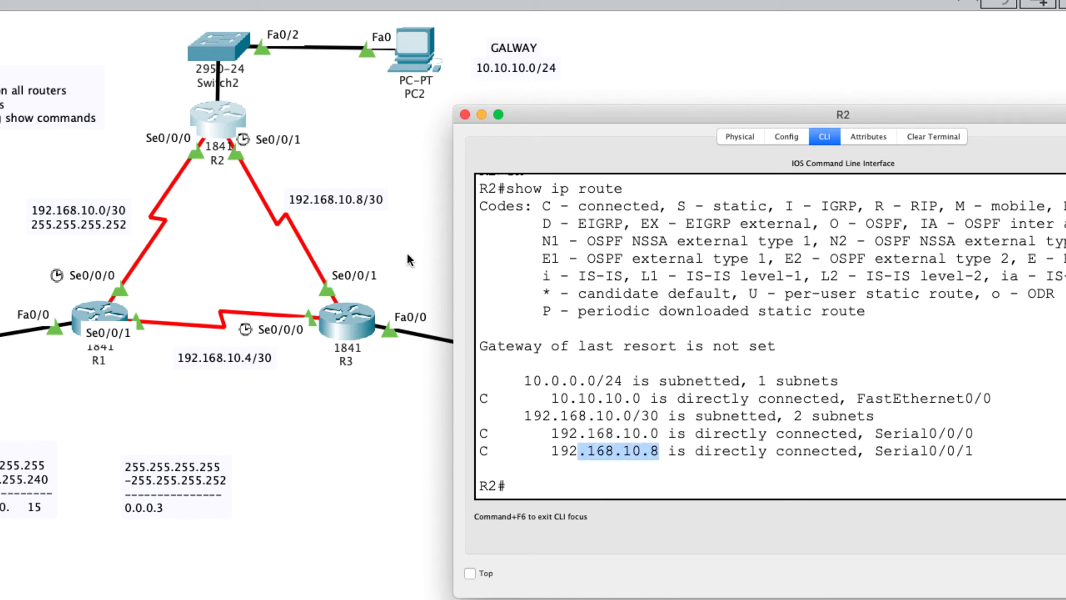
left_click(557, 450)
left_click_drag(975, 451, 484, 385)
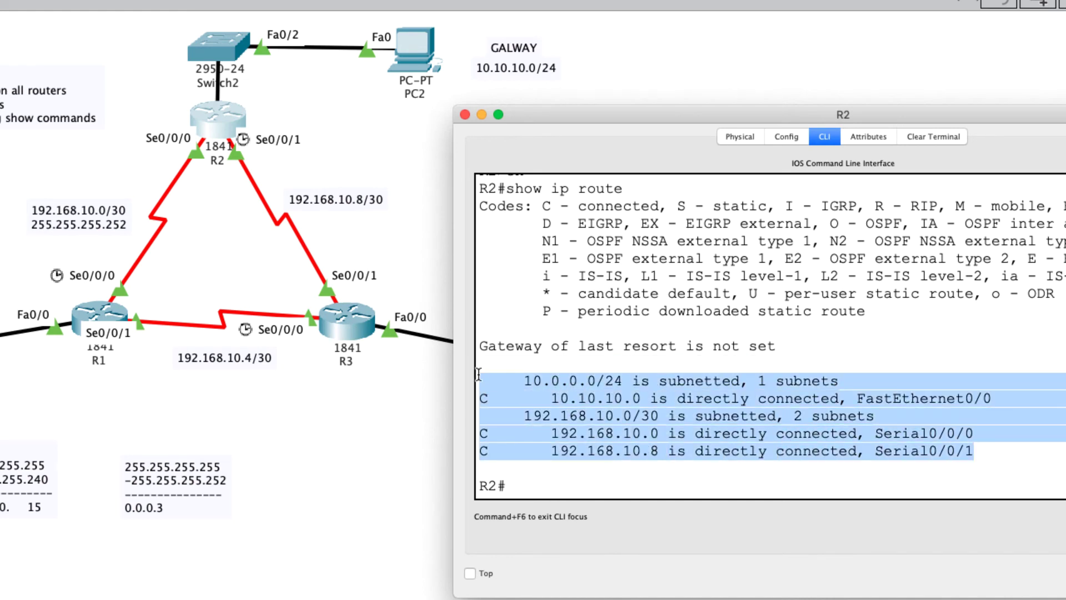
left_click(398, 376)
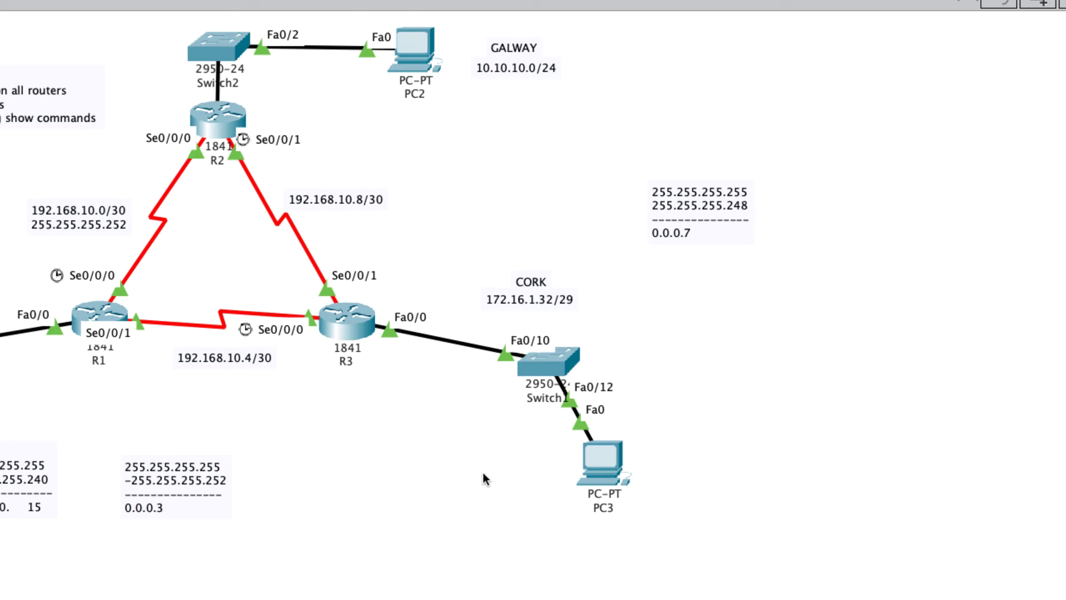
Send a simple PDU from PC2 in Galway to PC3 in Cork in Realtime mode
scroll(482, 472, "right", 2)
scroll(409, 210, "left", 2)
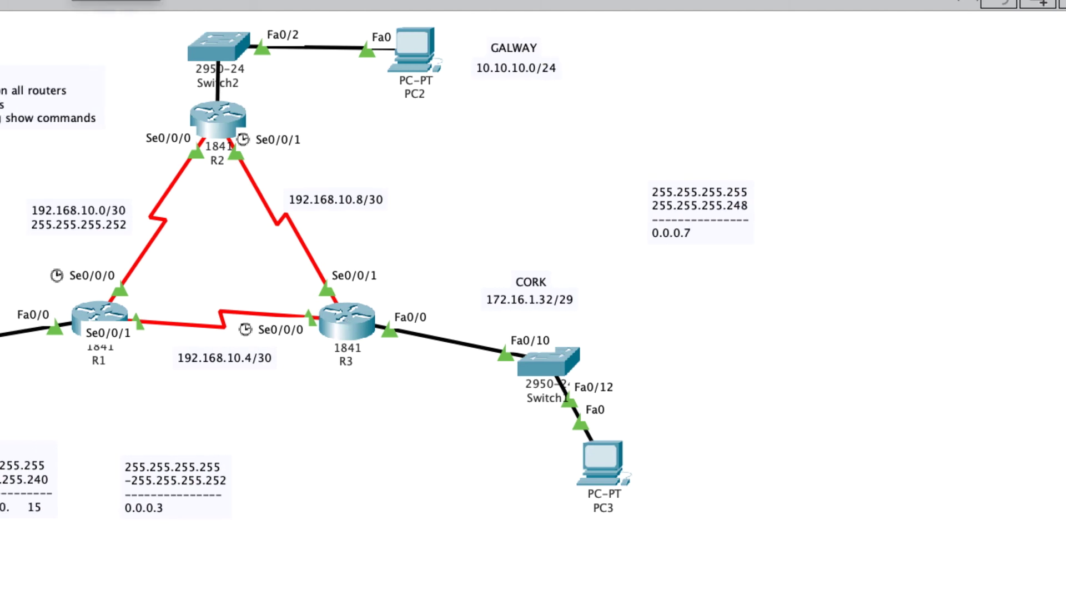
left_click(420, 45)
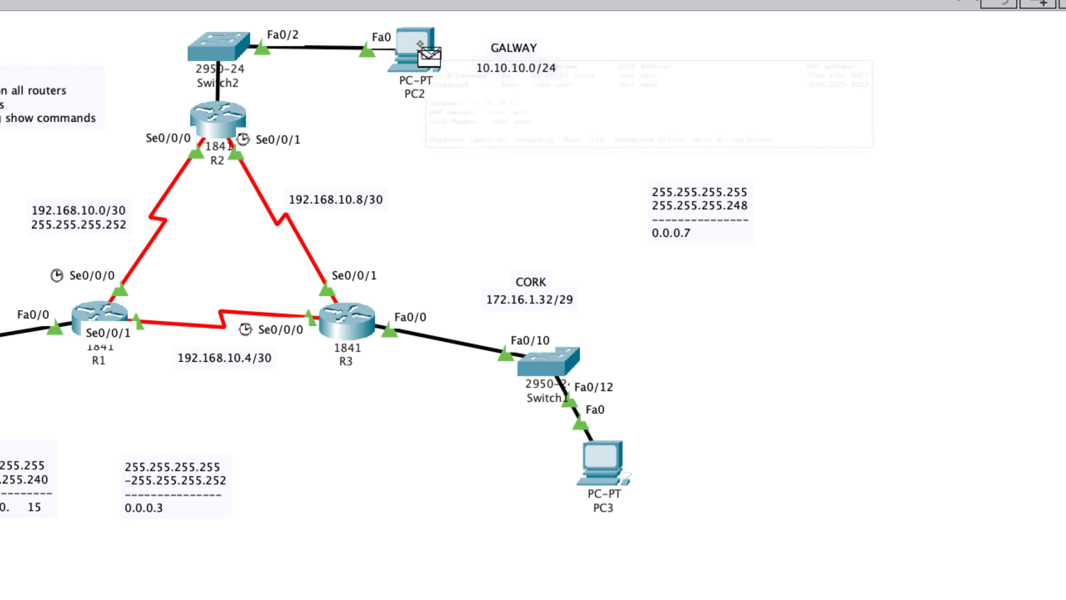
left_click(607, 468)
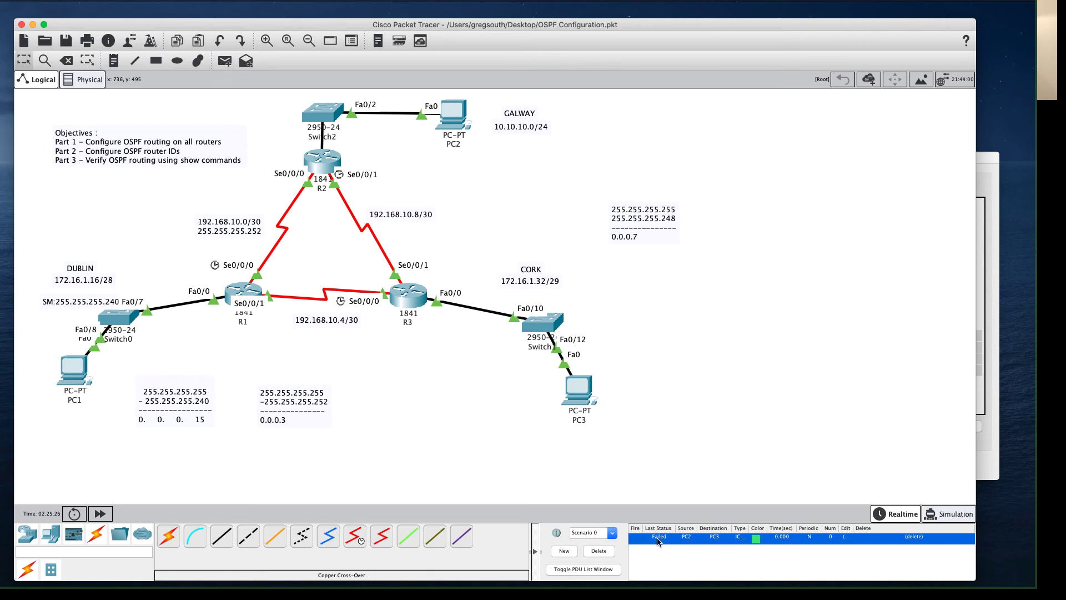
Switch to Simulation mode and send a simple PDU from PC2 to PC3 to trace its path
left_click(950, 515)
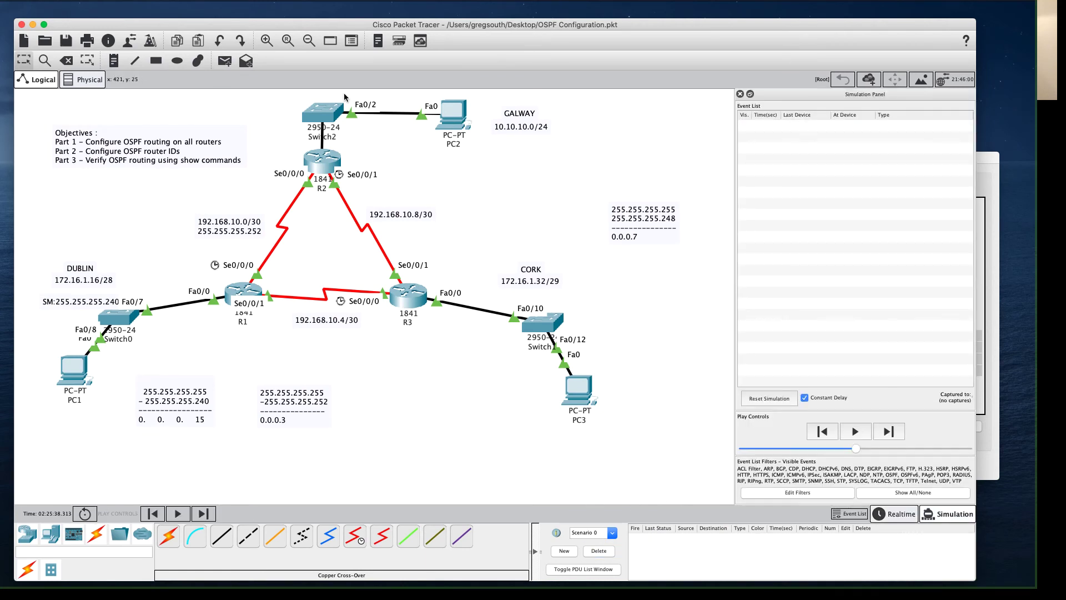
left_click(224, 61)
left_click(454, 114)
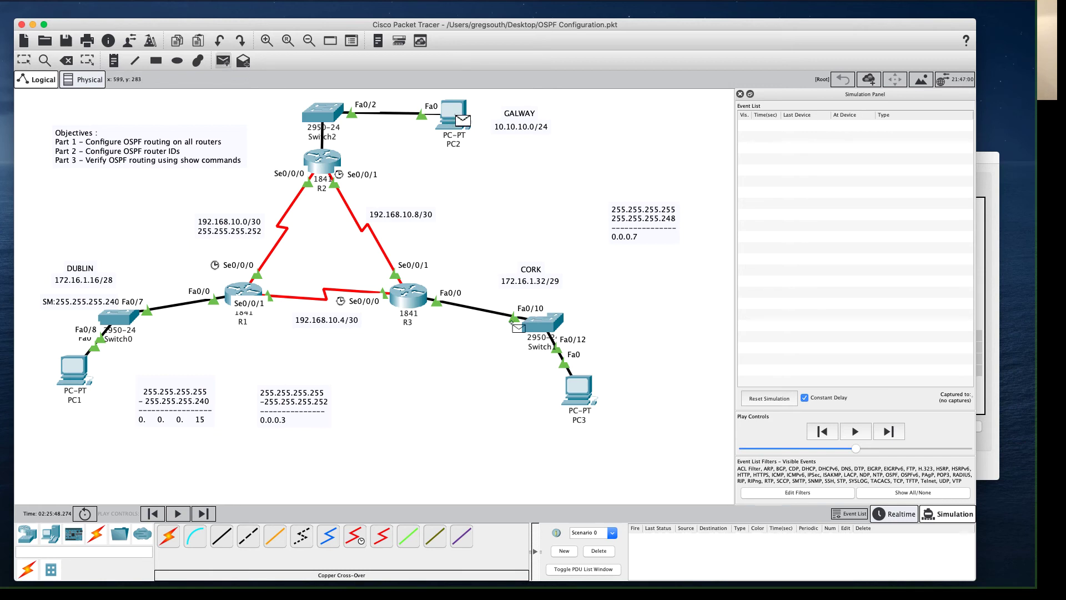
left_click(583, 388)
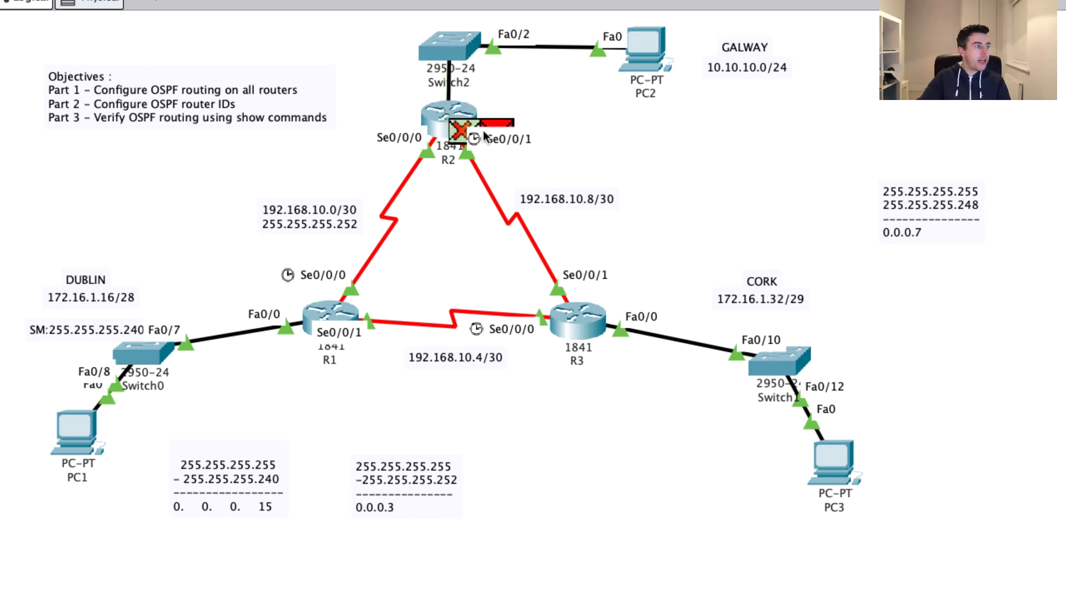
mouse_move(451, 116)
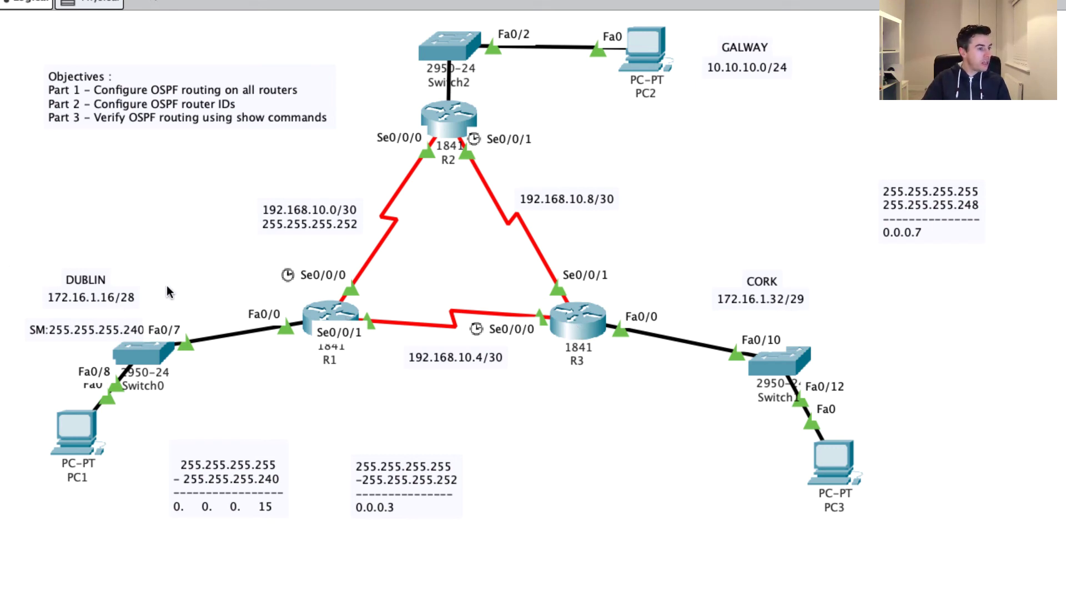
Send a simple PDU from PC1 in Dublin to PC3 in Cork
left_click(97, 444)
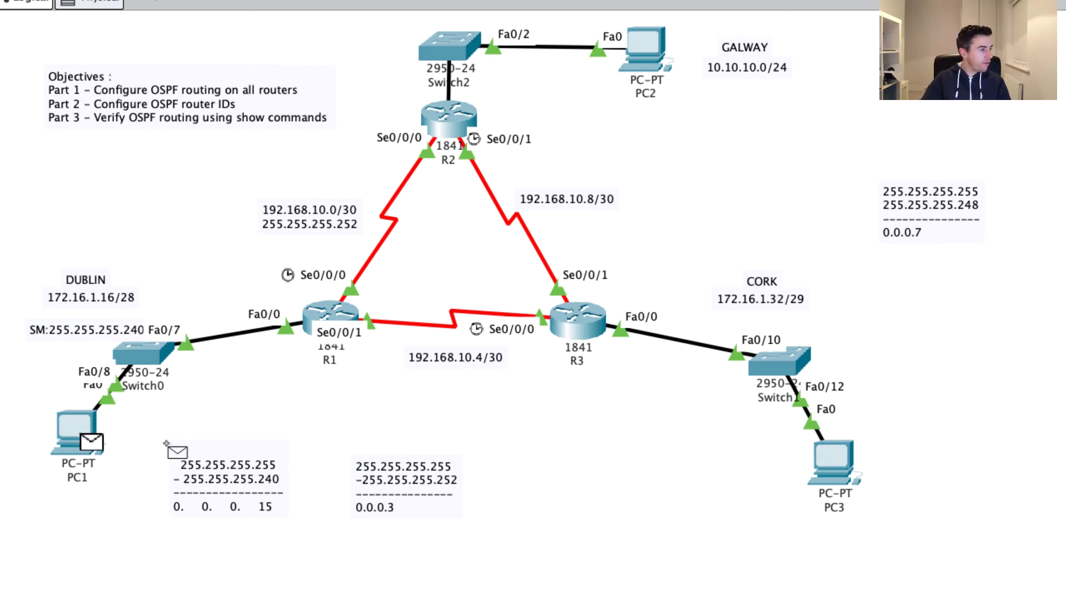
left_click(831, 455)
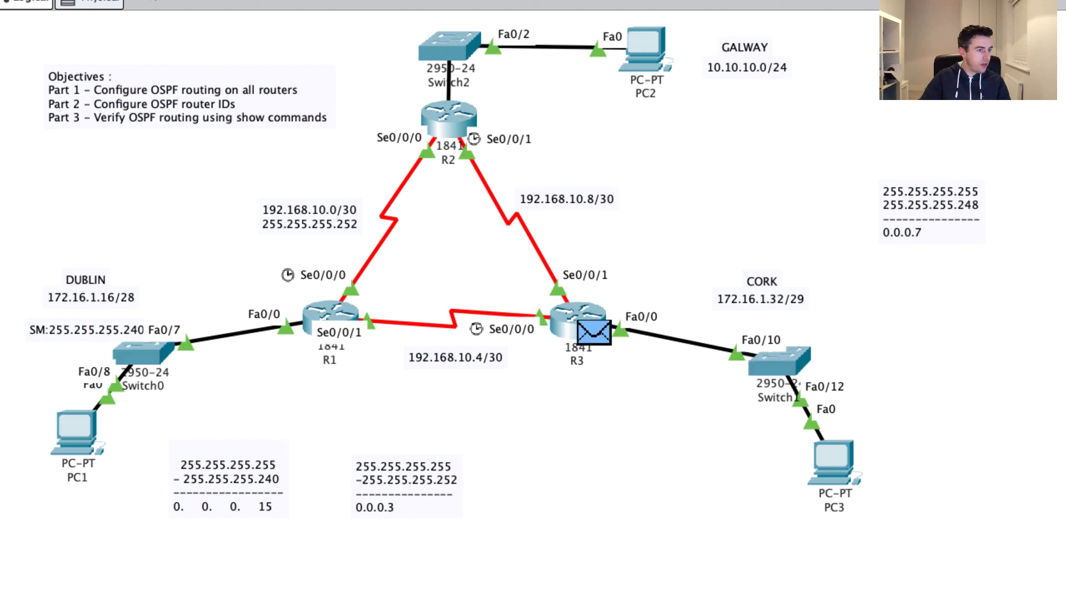
Check PC3's IP address on the topology and ping 172.16.1.34 from PC1's command prompt
left_click(61, 445)
left_click(875, 164)
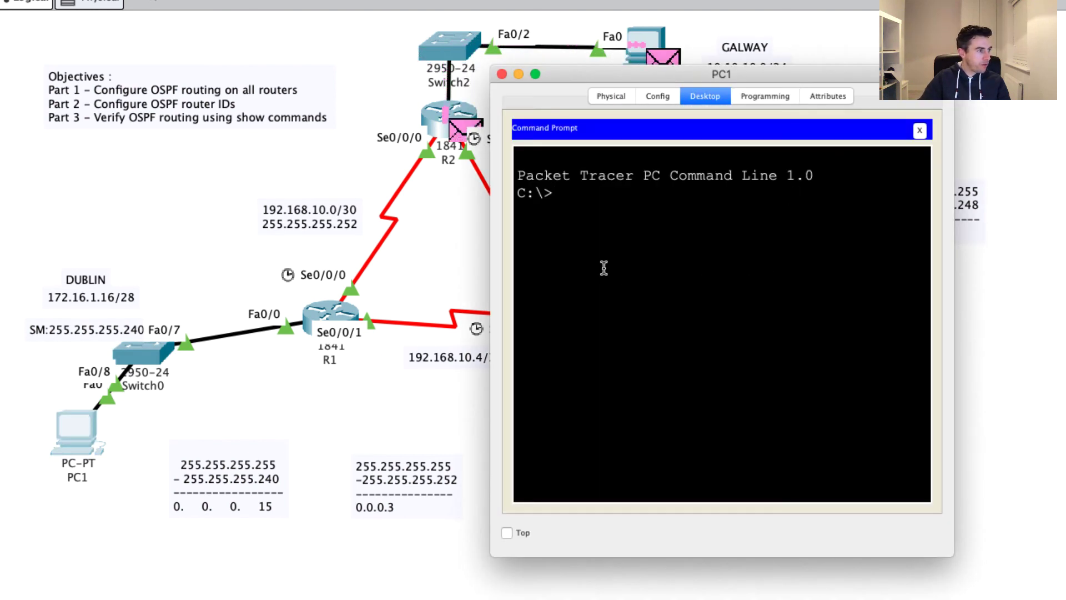
type("ping")
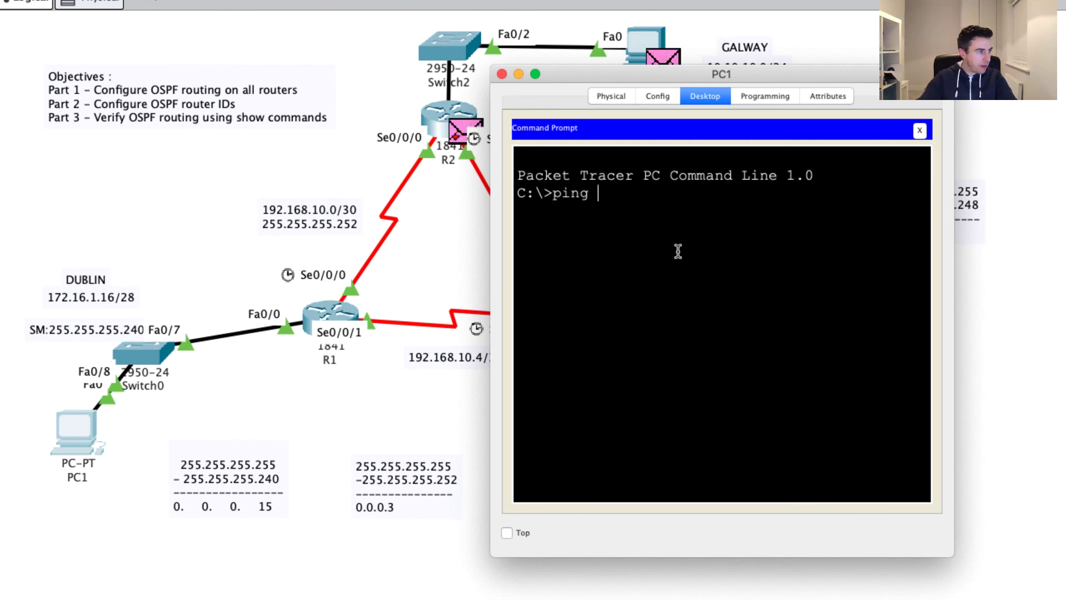
left_click_drag(875, 80, 633, 385)
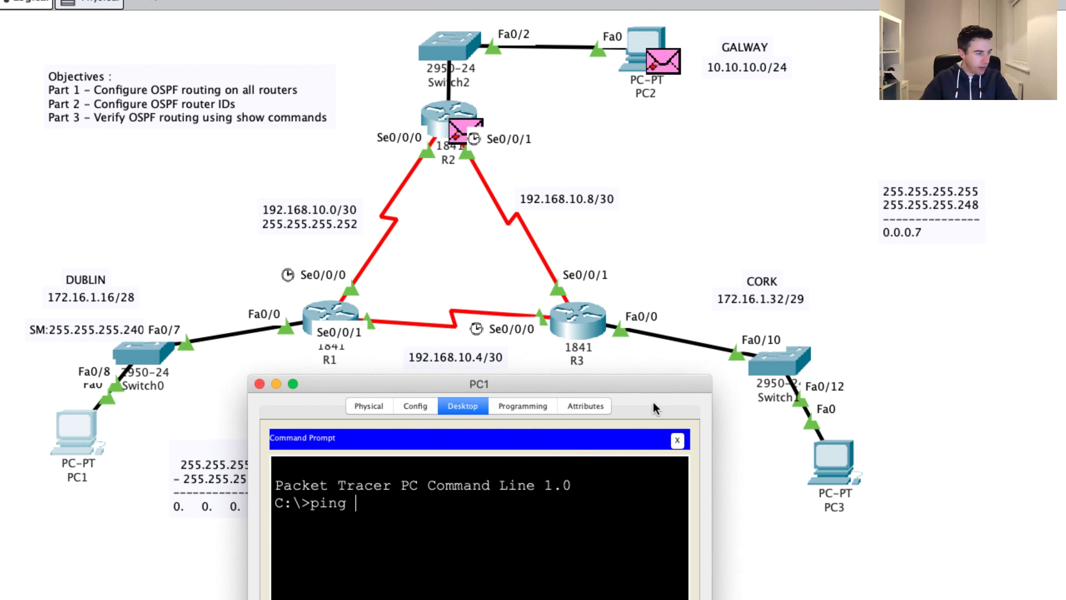
type("172")
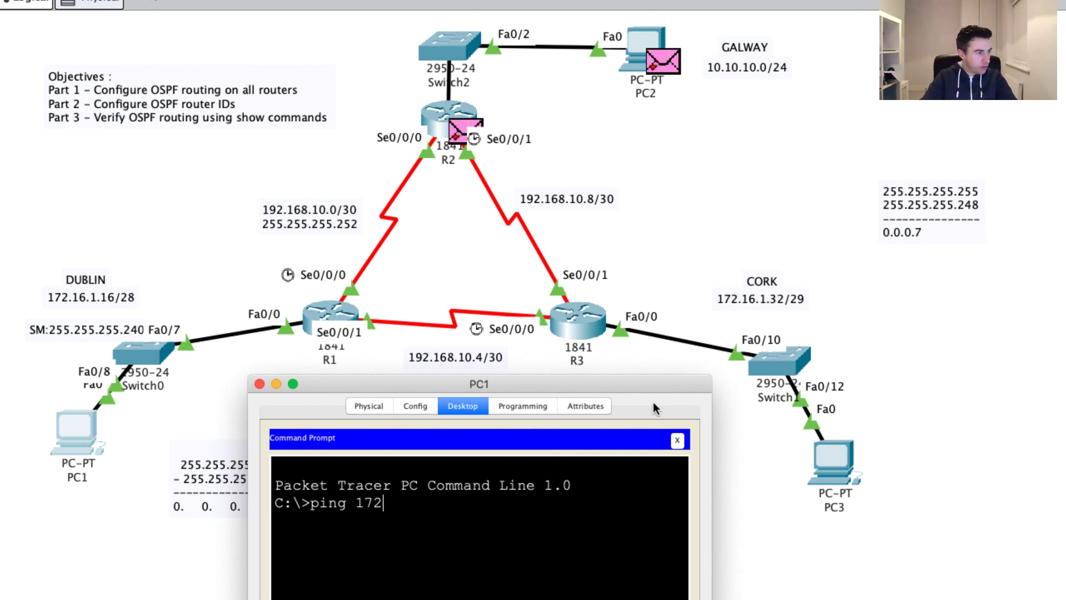
type(".16.1")
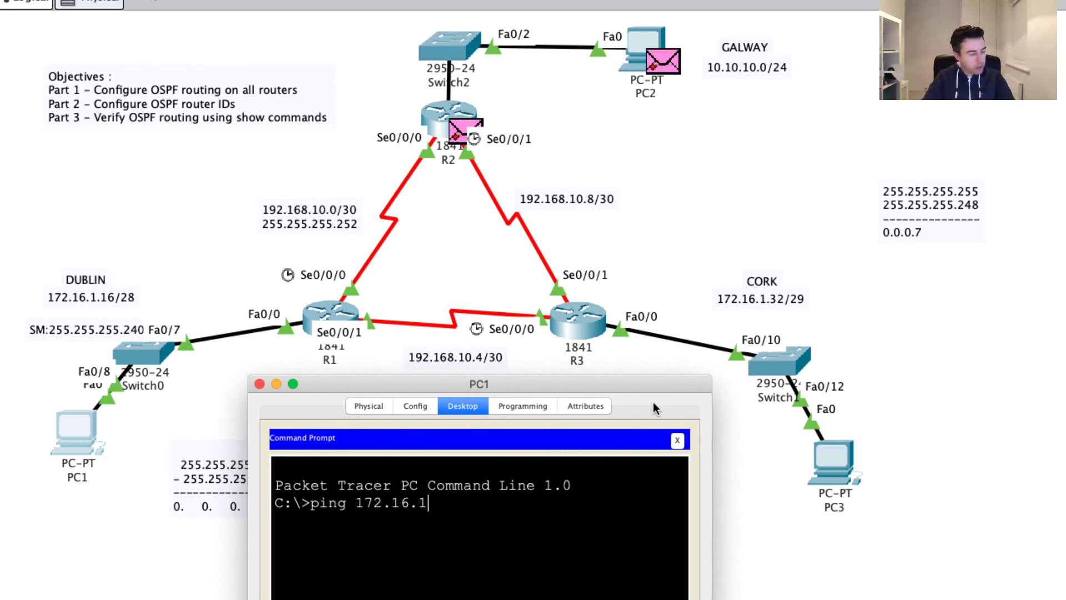
left_click(829, 469)
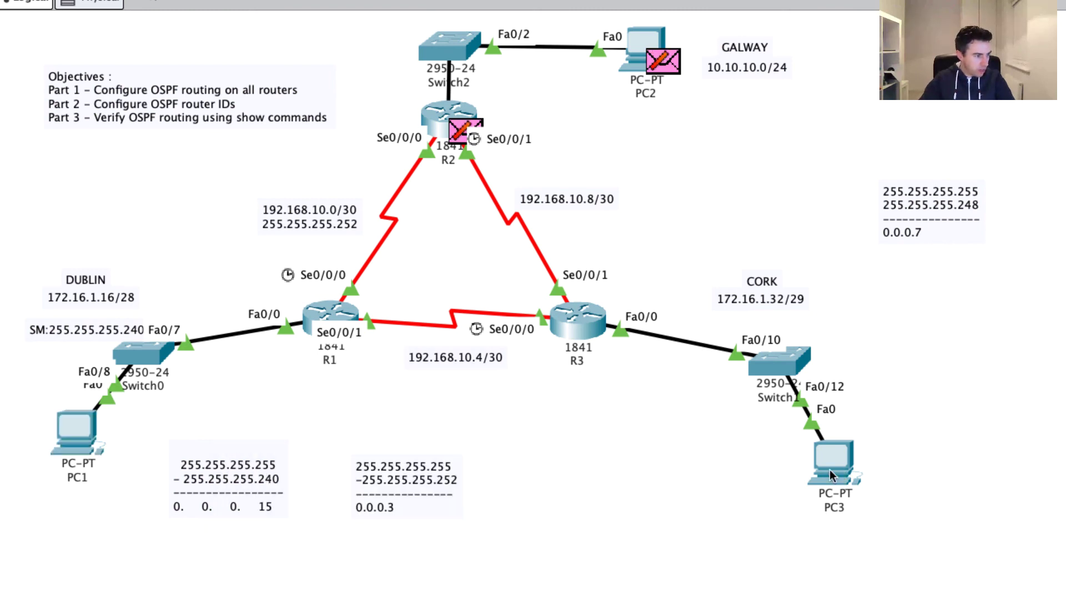
mouse_move(831, 466)
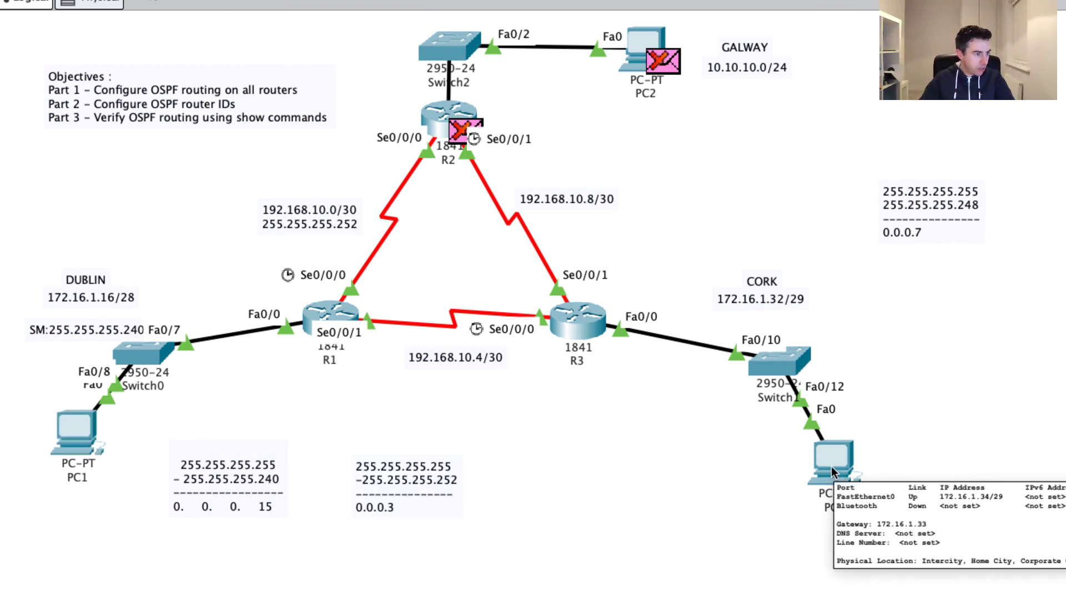
left_click(69, 427)
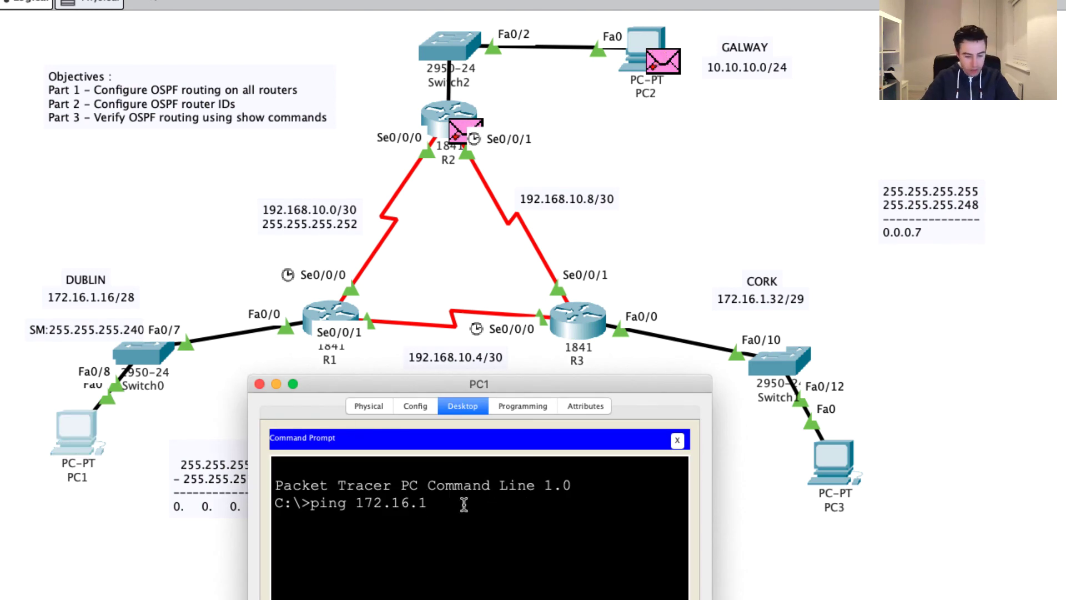
type(".34")
key("Return")
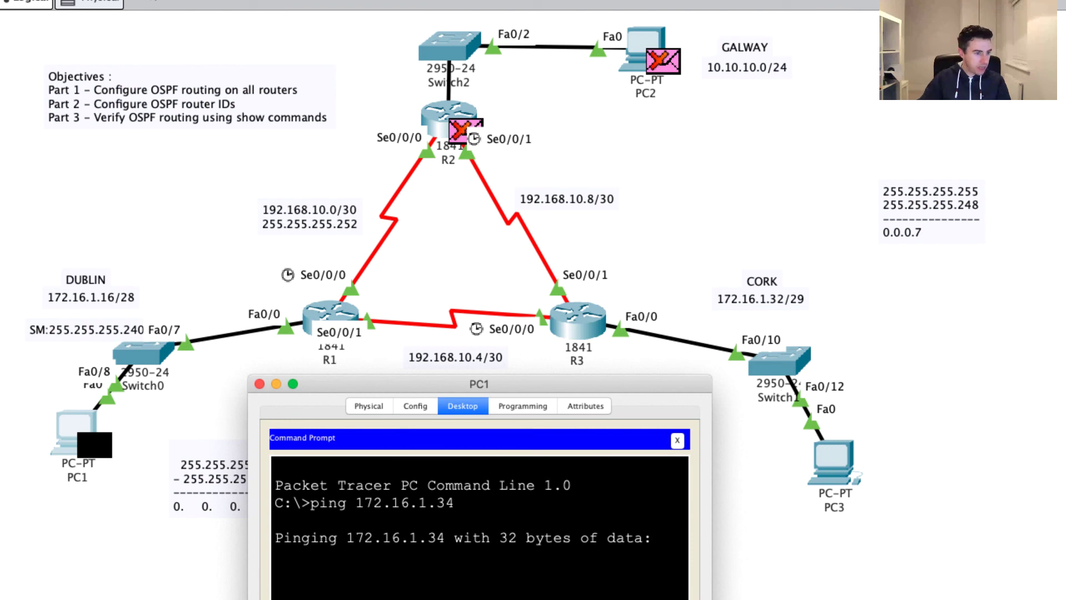
Follow the ping packets on the topology, review the replies in PC1's command prompt, and inspect R2's interface details
left_click(73, 433)
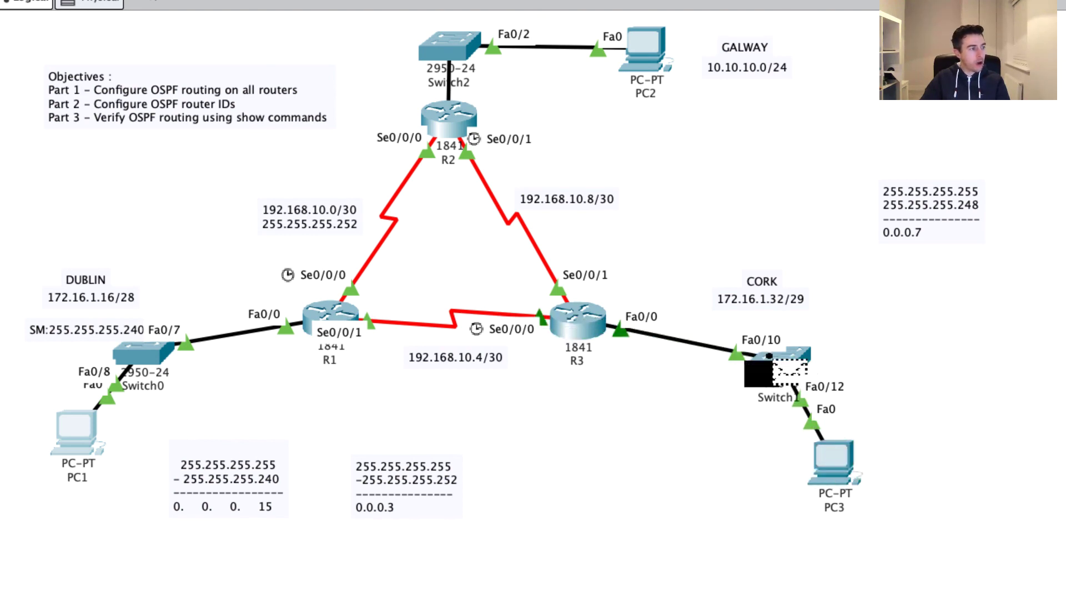
left_click(68, 445)
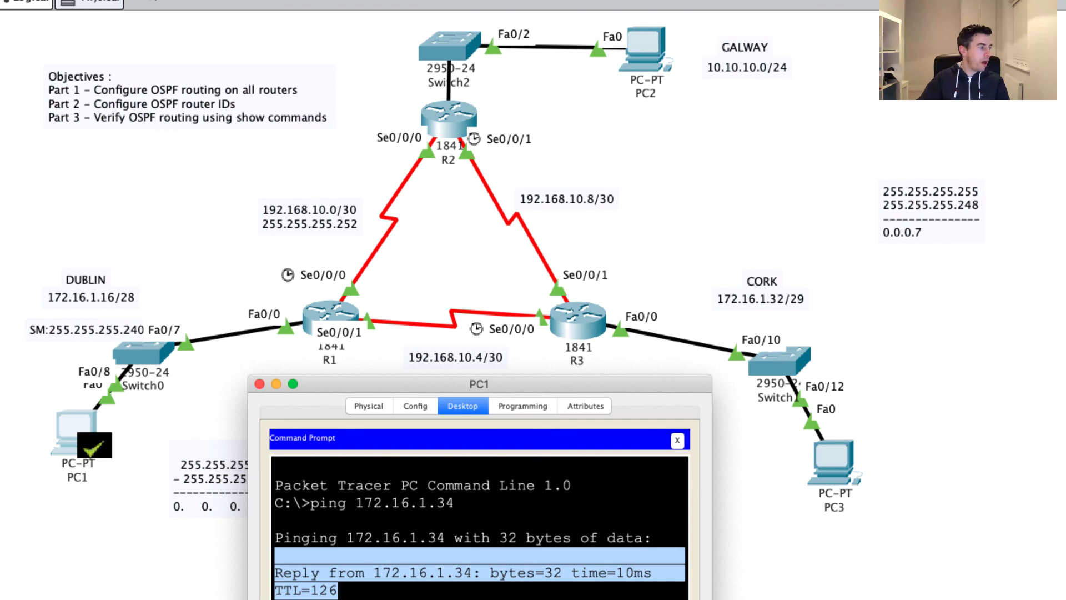
left_click(123, 539)
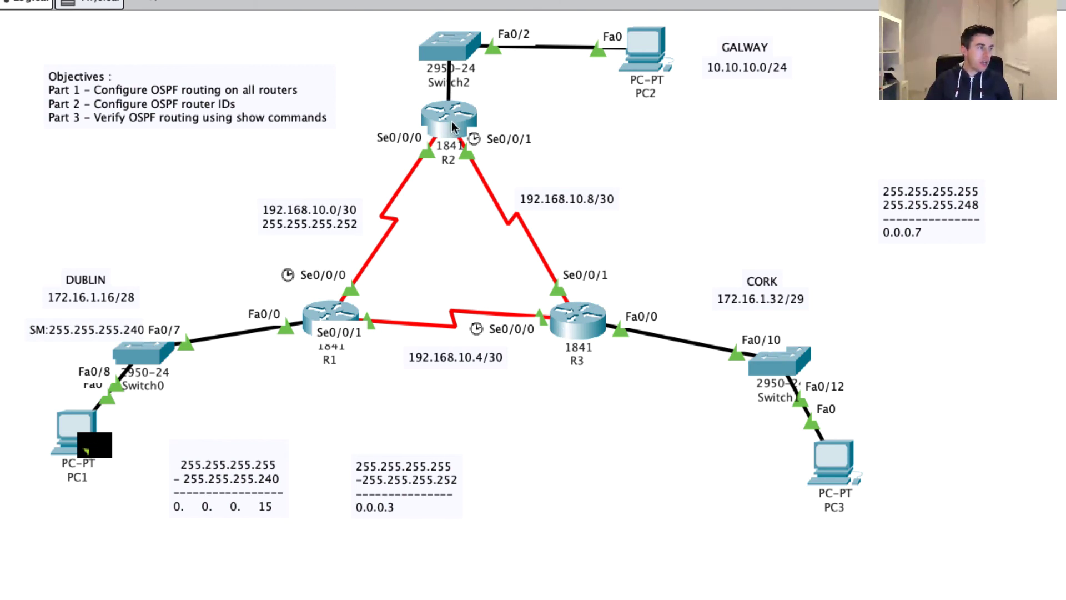
mouse_move(453, 127)
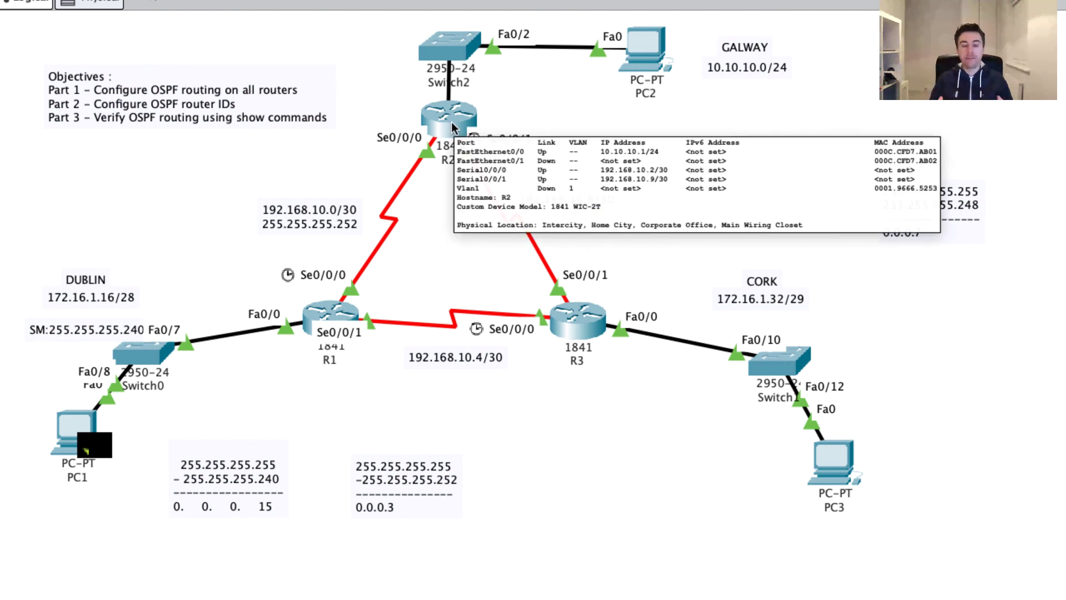